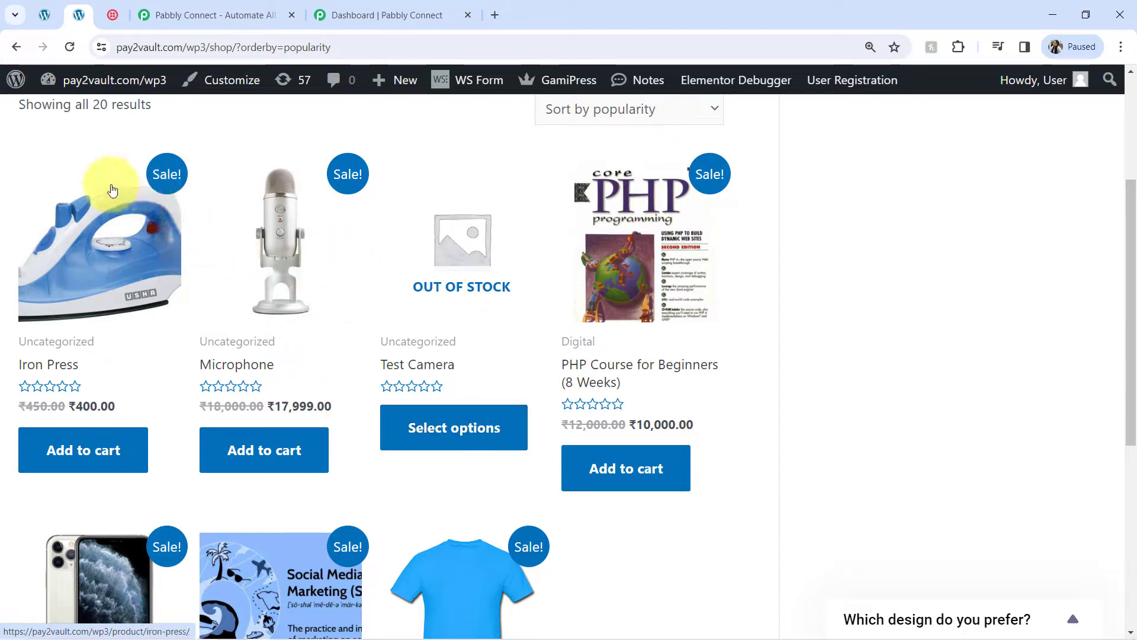
Step: Glance at the WooCommerce admin Home dashboard, then move on to the Twilio console welcome page
click(46, 15)
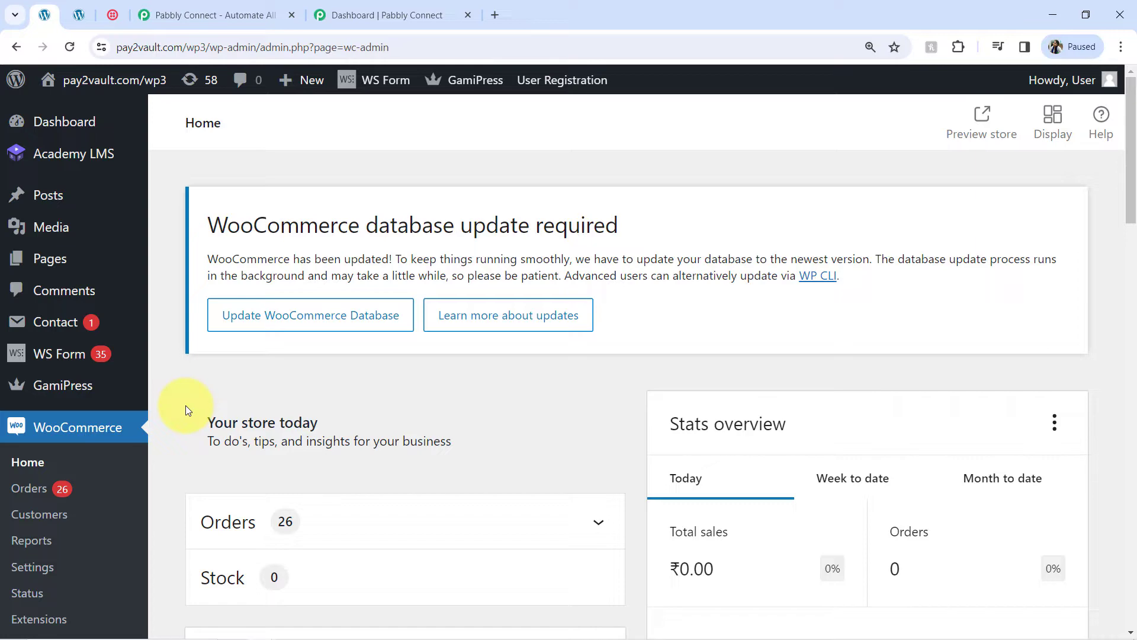
click(110, 13)
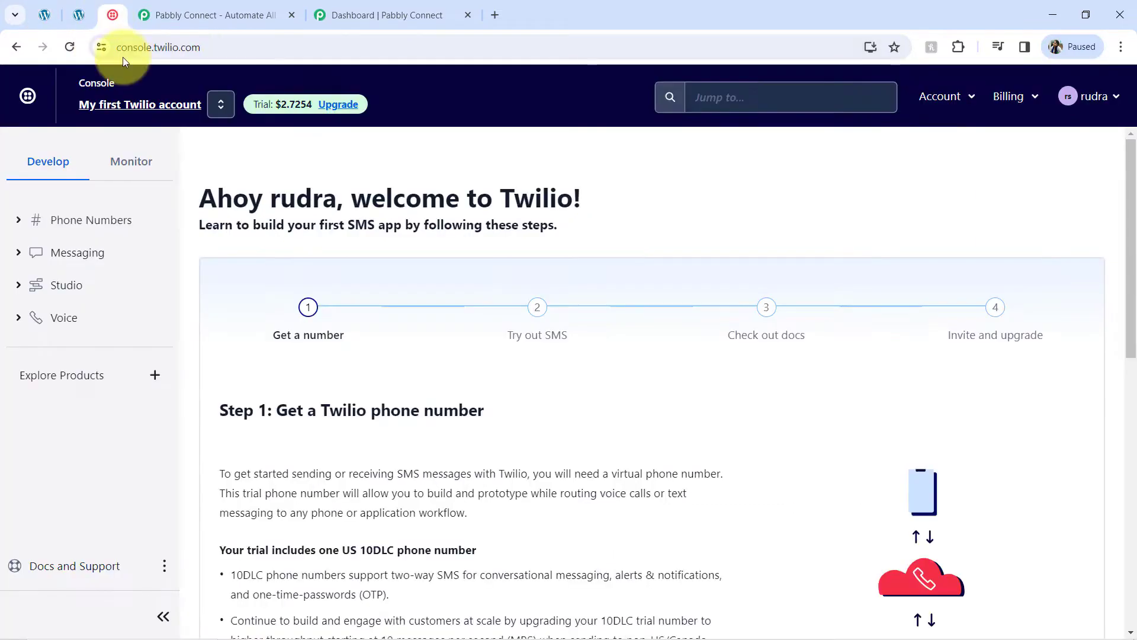
Step: Check the Twilio console URL, return briefly to WooCommerce admin, then bring up the Pabbly Connect homepage
double_click(163, 48)
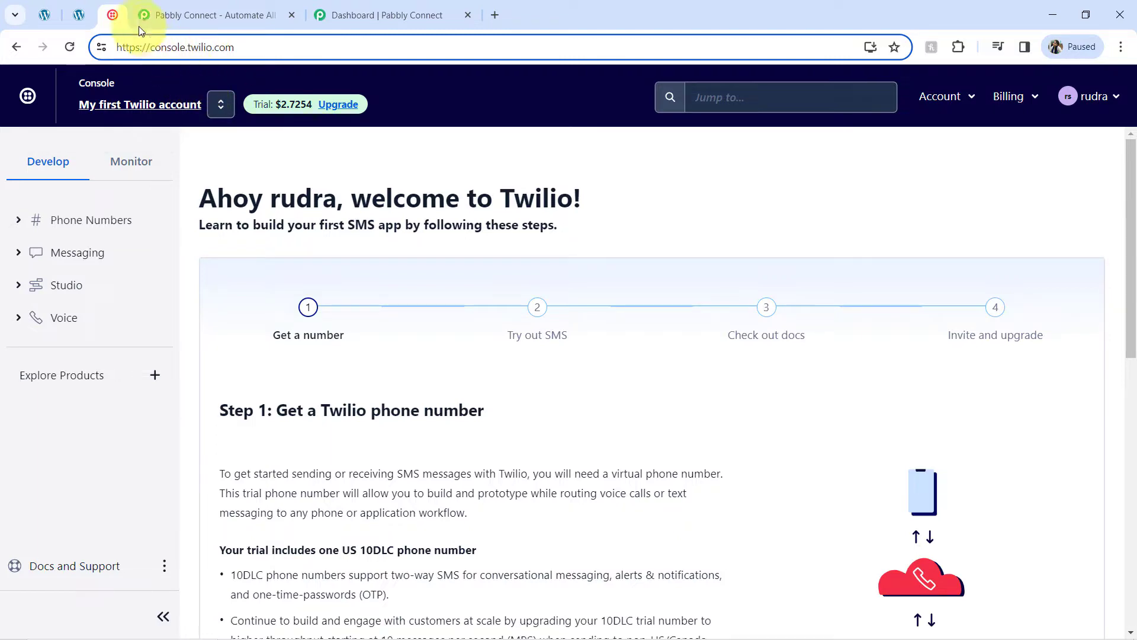
click(42, 11)
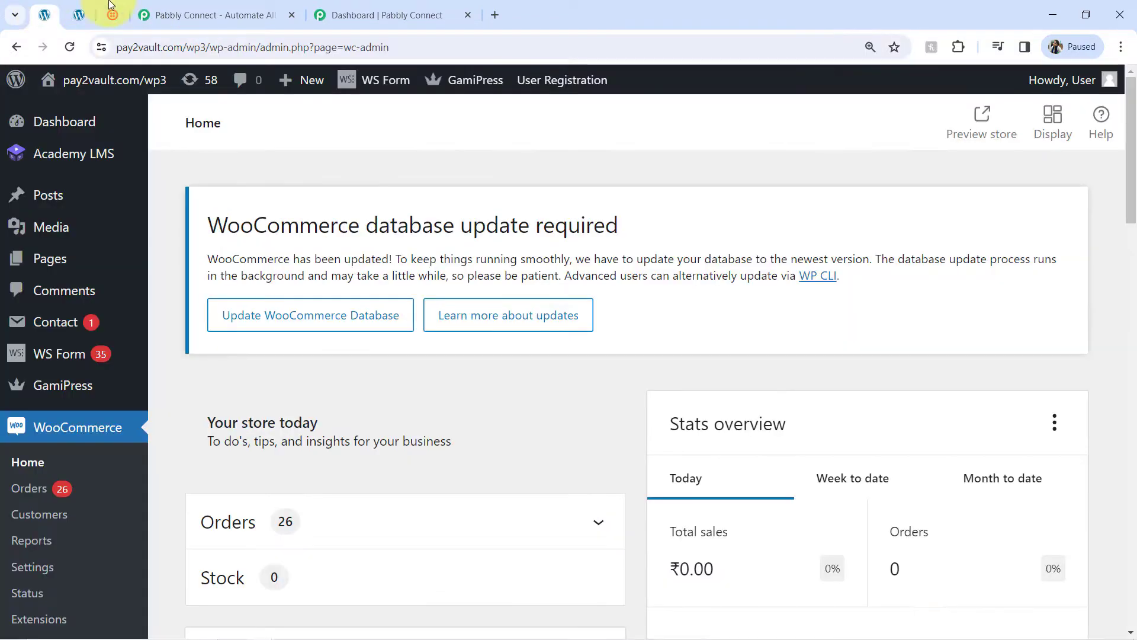
click(182, 8)
Step: Review the Pabbly homepage address and headline, ending on the dashboard with an empty Home folder
click(152, 47)
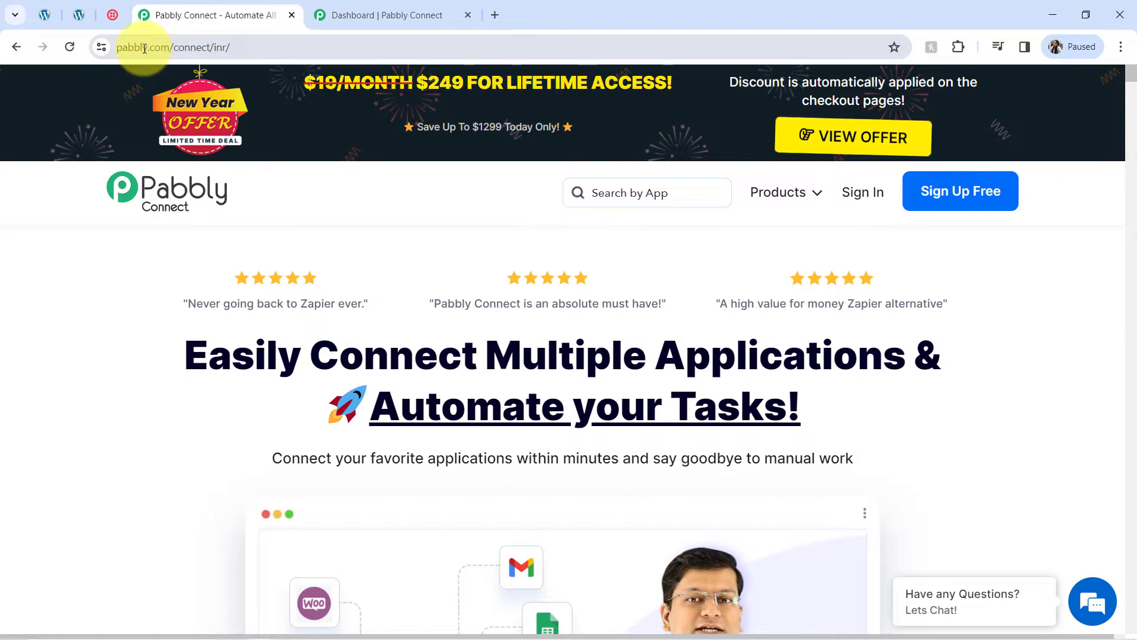
drag(142, 47, 270, 52)
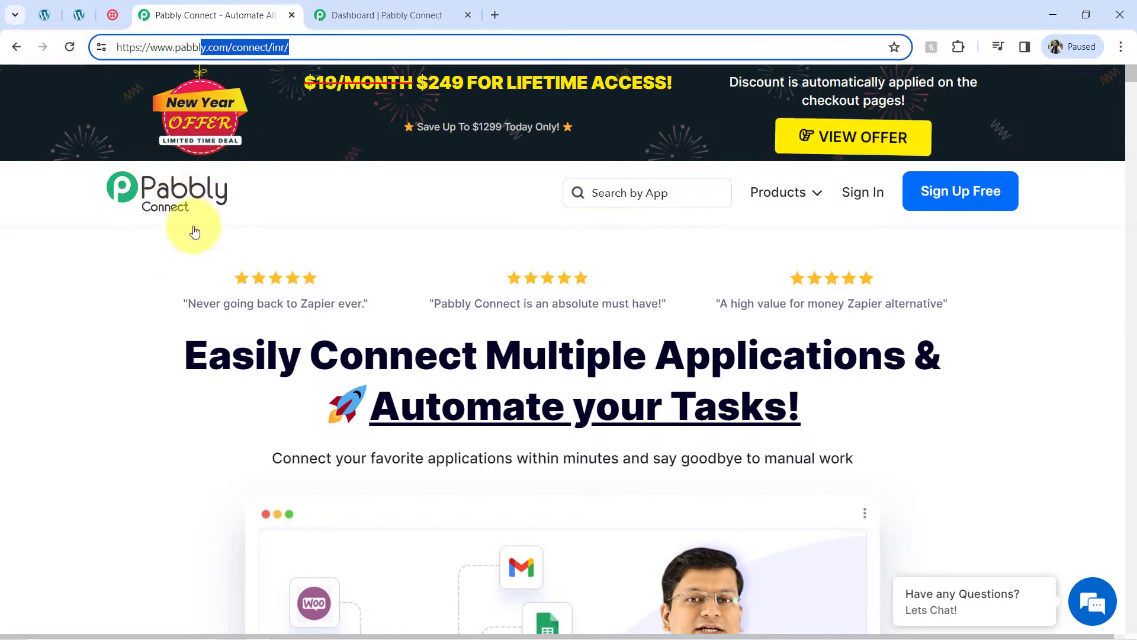
drag(190, 341, 483, 438)
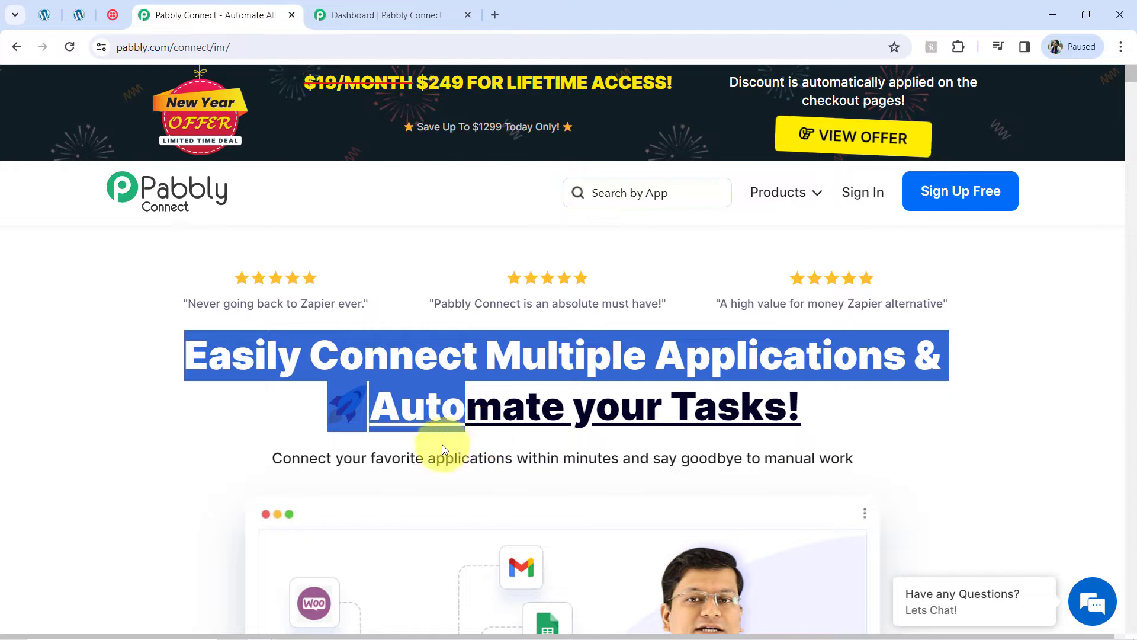
click(343, 4)
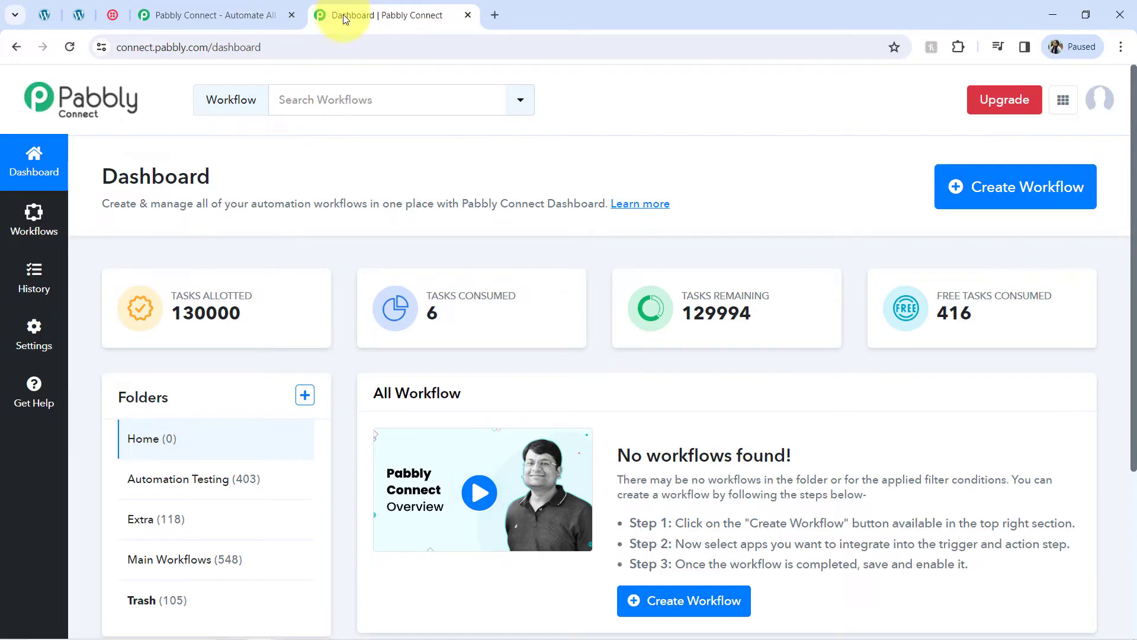
click(228, 12)
click(383, 403)
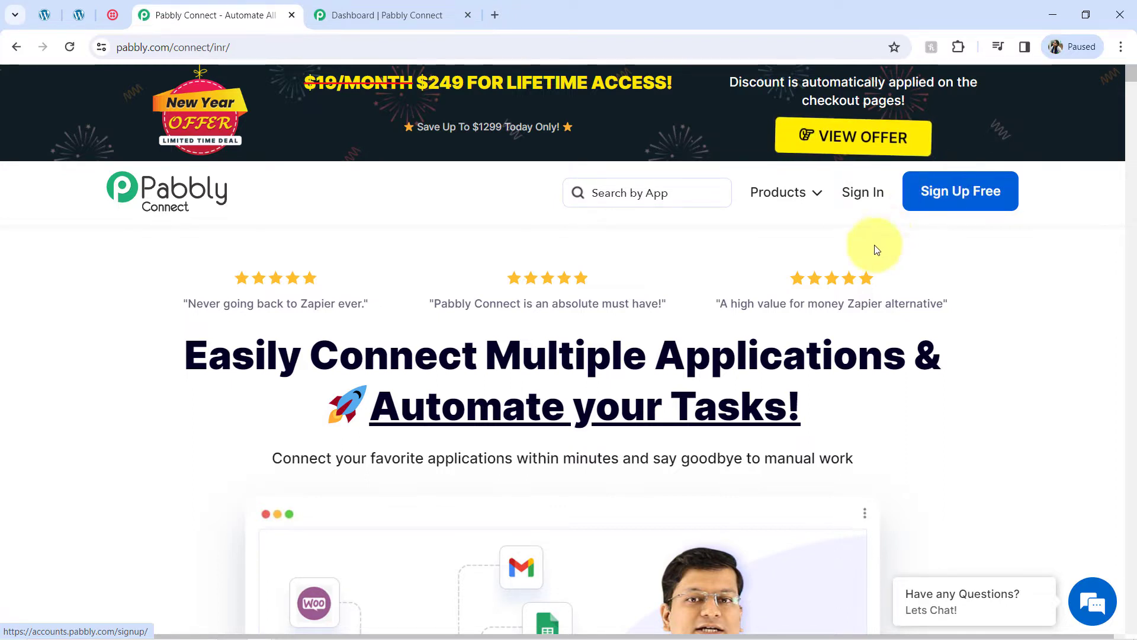
click(361, 12)
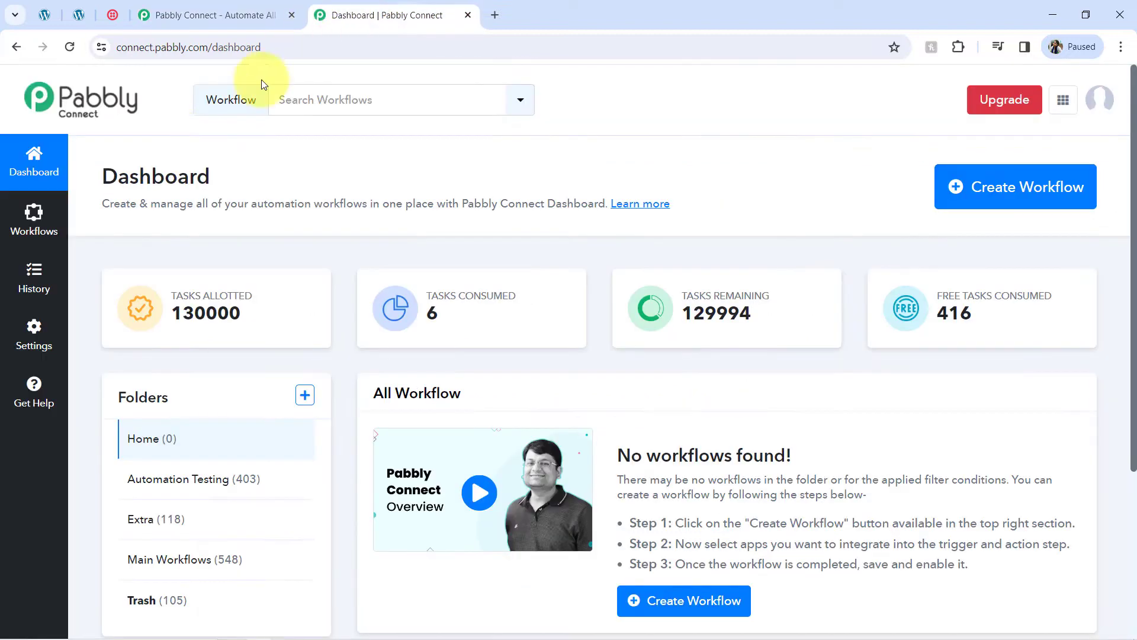
double_click(155, 176)
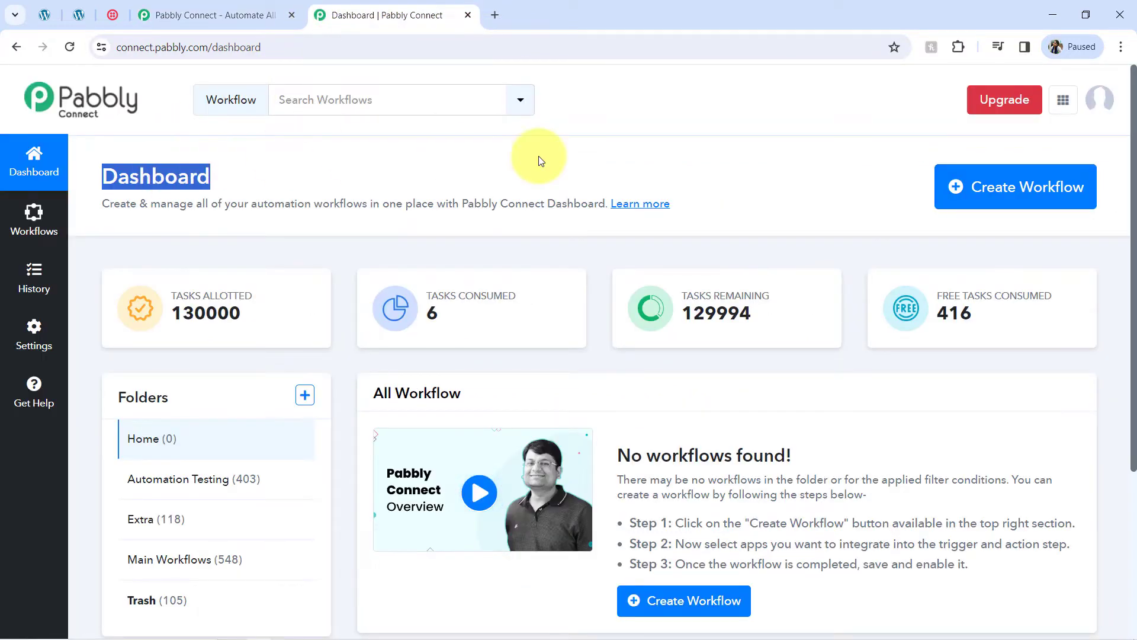
Step: Paste the name 'Send Order Confirmation SMS for Multi-Product WooCommerce Order', choose Main Workflows, and create it
click(961, 189)
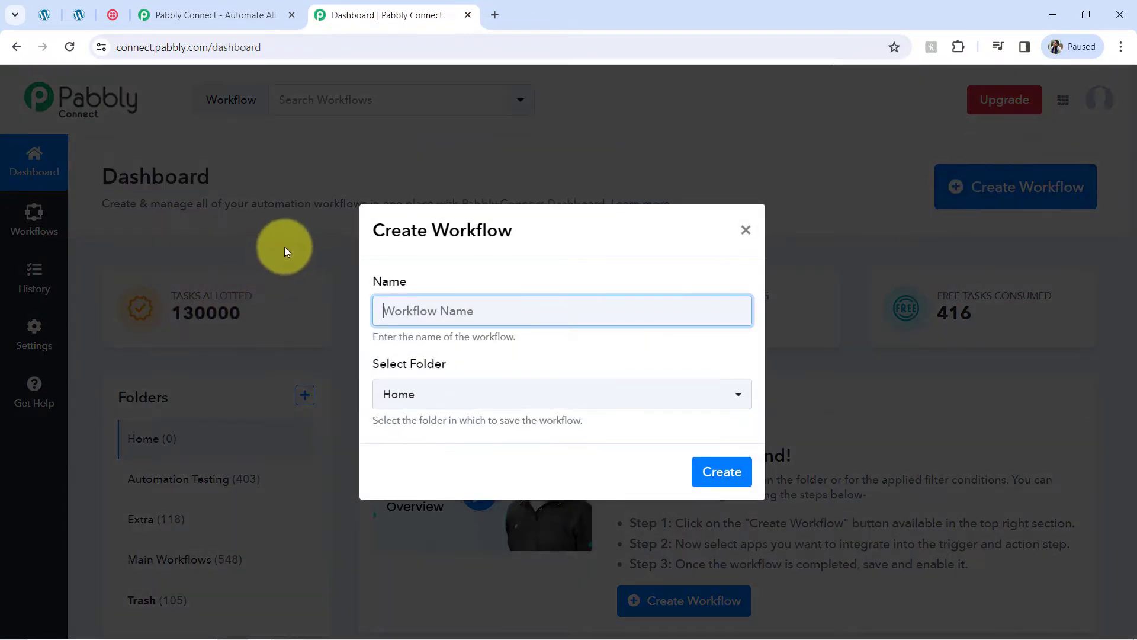
text(Order Confirmation SMS for Multi-Product WooCommerce Order)
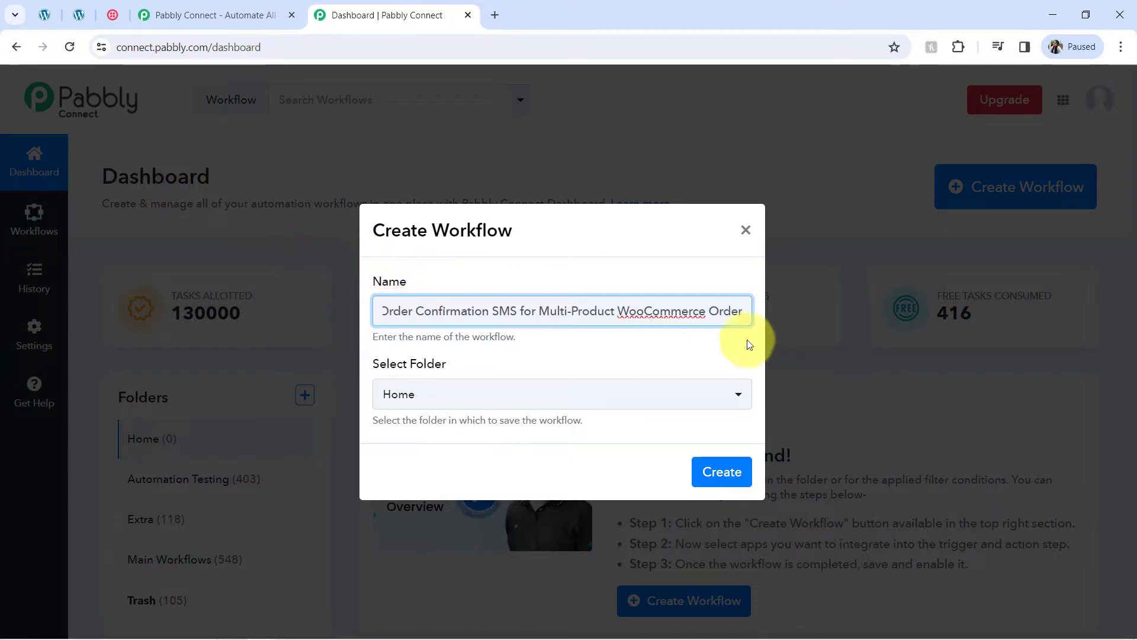
drag(634, 298, 393, 330)
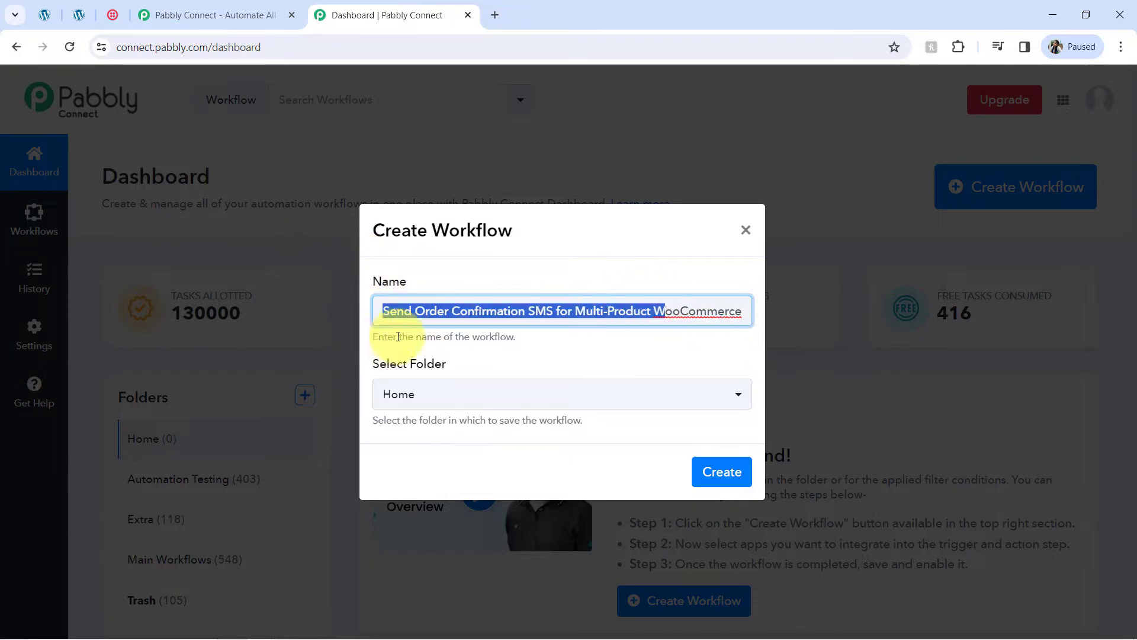
click(422, 323)
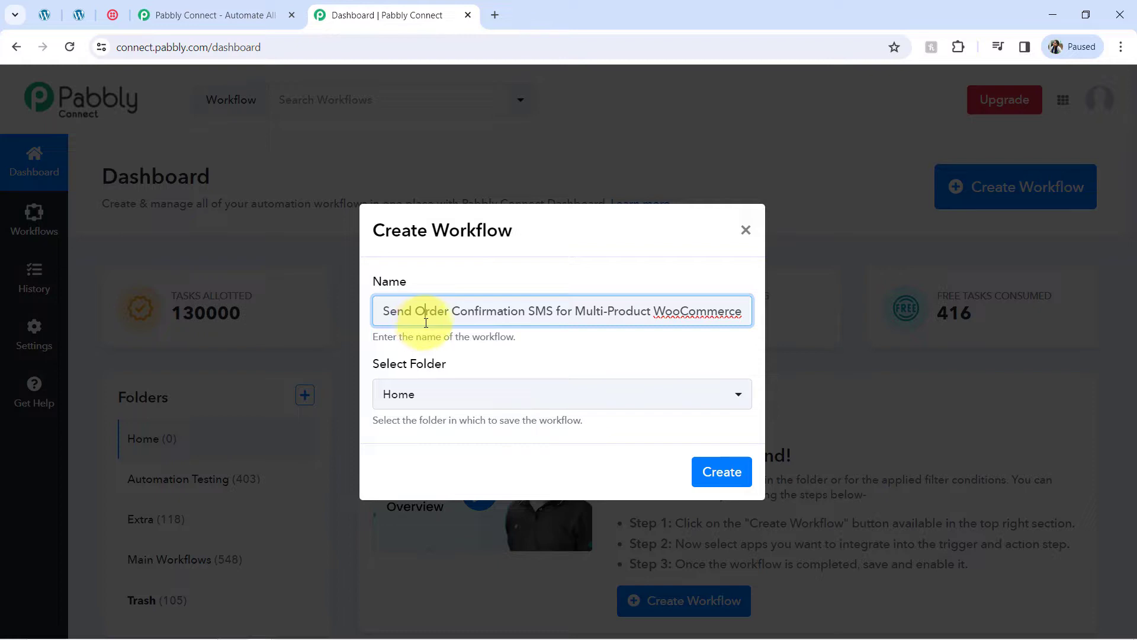
drag(526, 311, 764, 317)
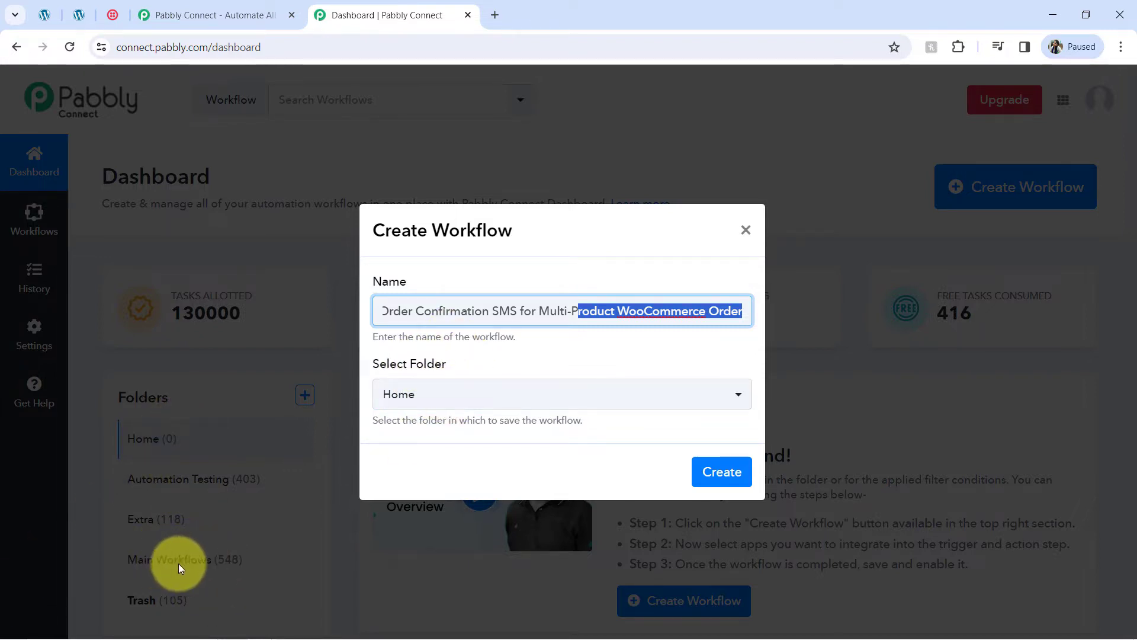
click(399, 395)
click(398, 561)
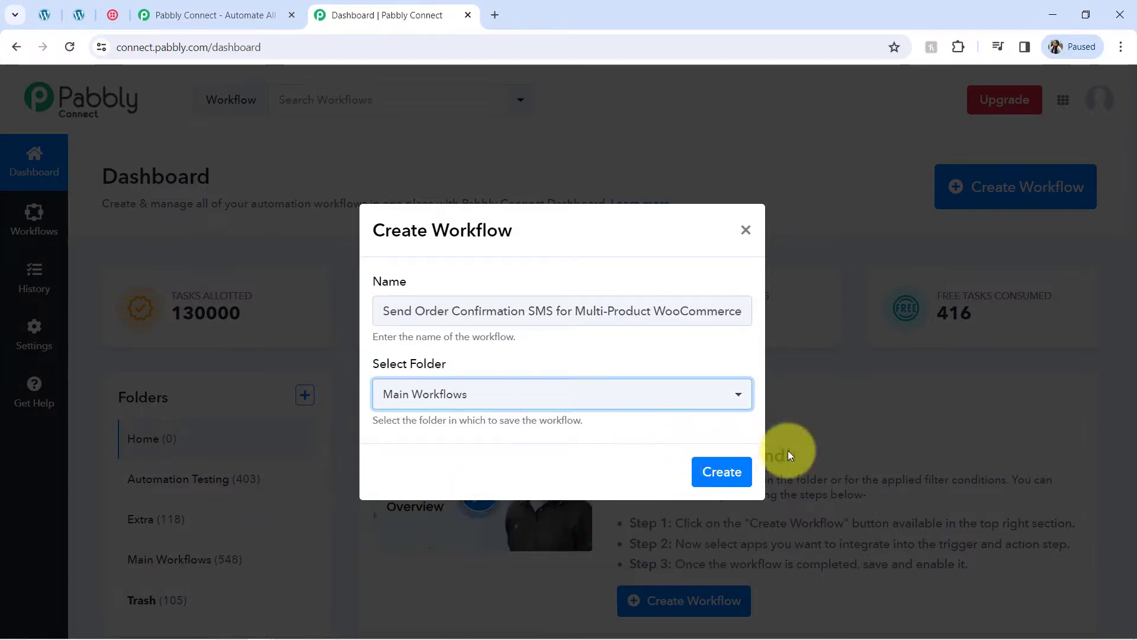
click(726, 471)
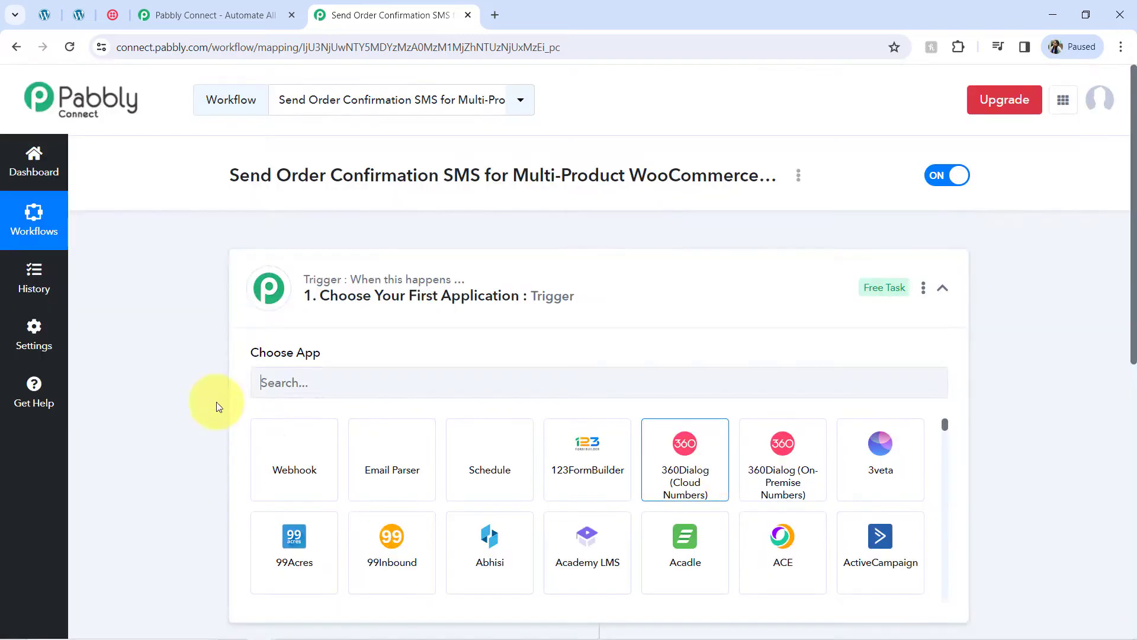
Step: Search 'wood' and choose WooCommerce as the workflow's trigger app
click(287, 284)
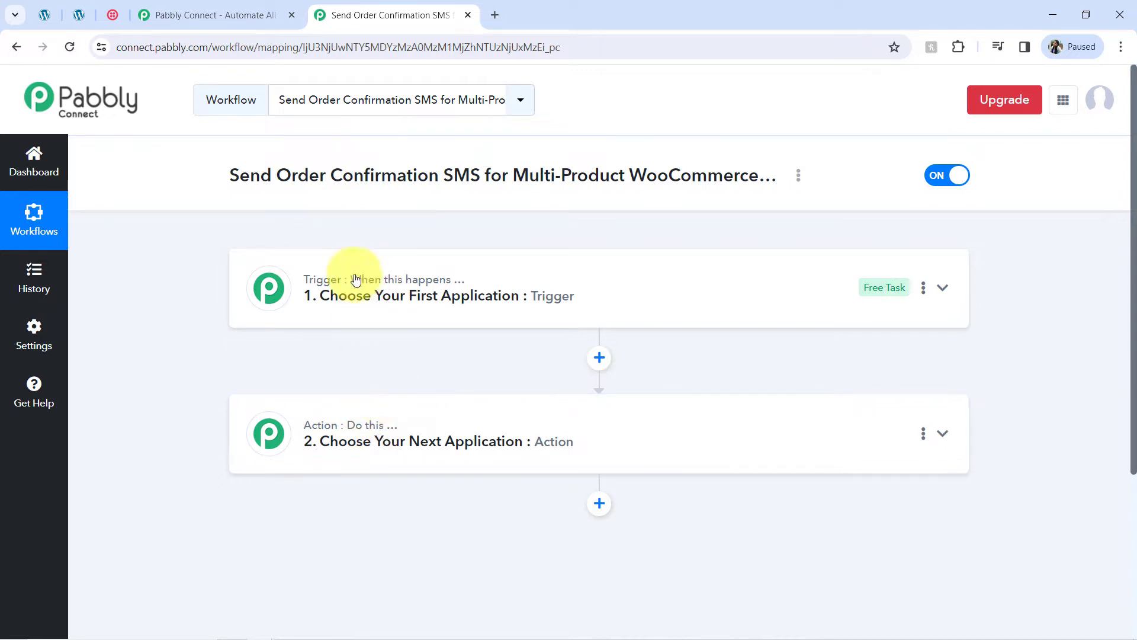
mouse_move(356, 278)
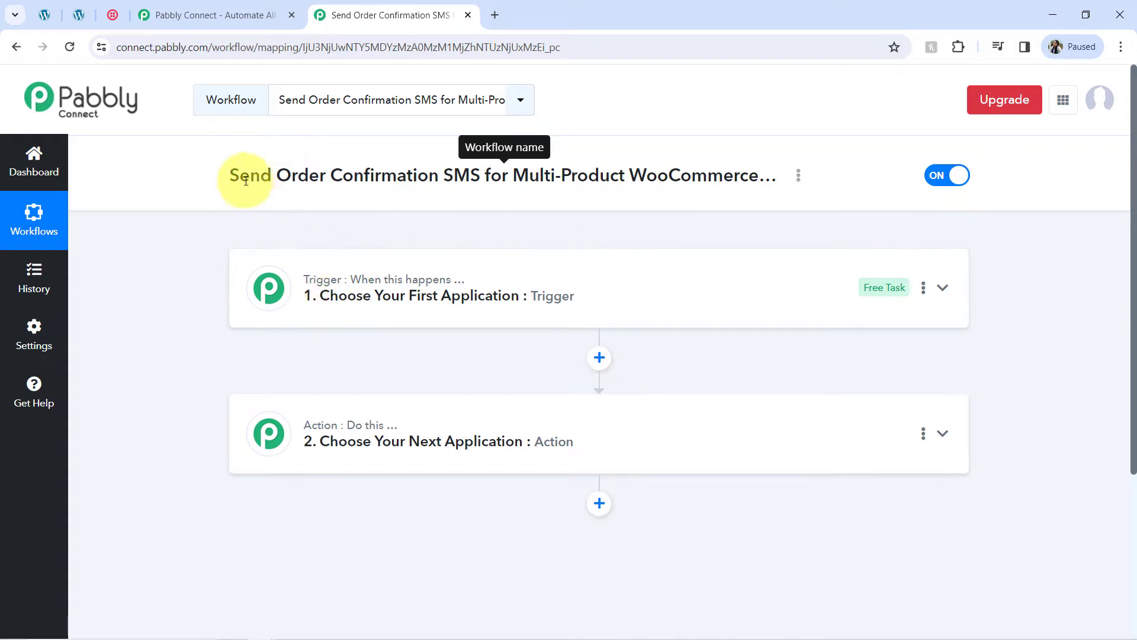
drag(241, 176, 606, 216)
click(487, 292)
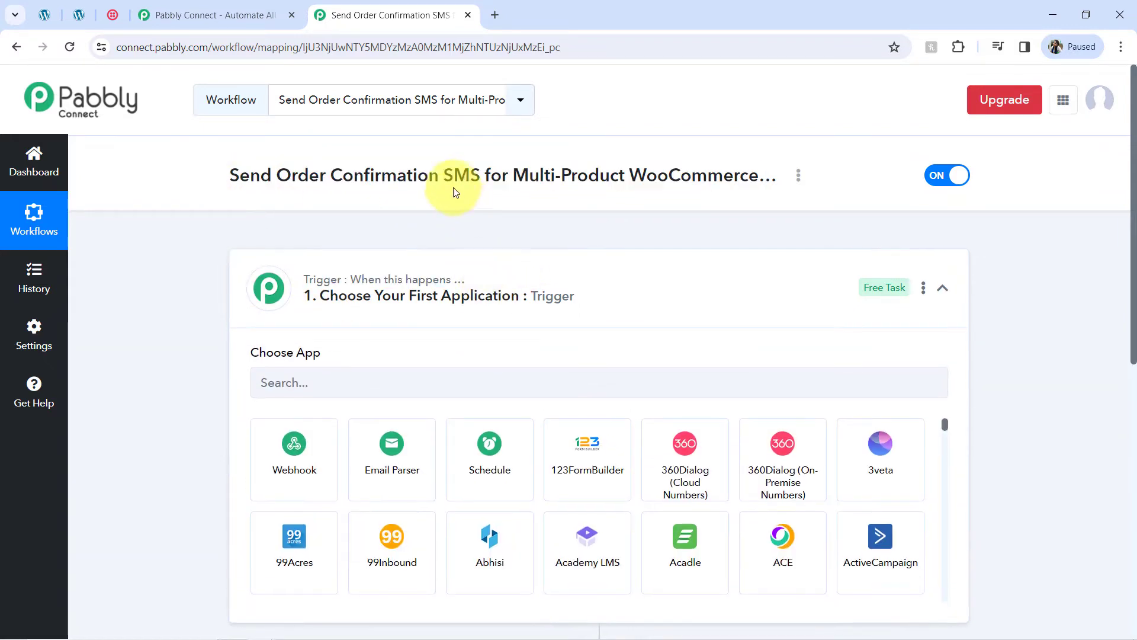
double_click(445, 177)
click(445, 177)
click(327, 382)
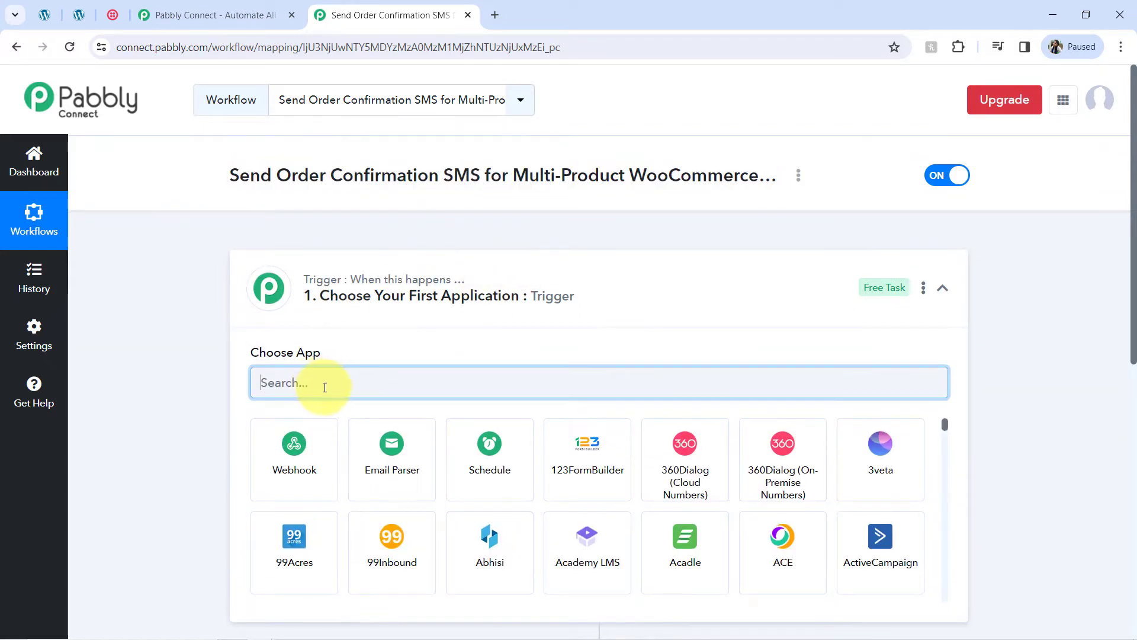
text(wood)
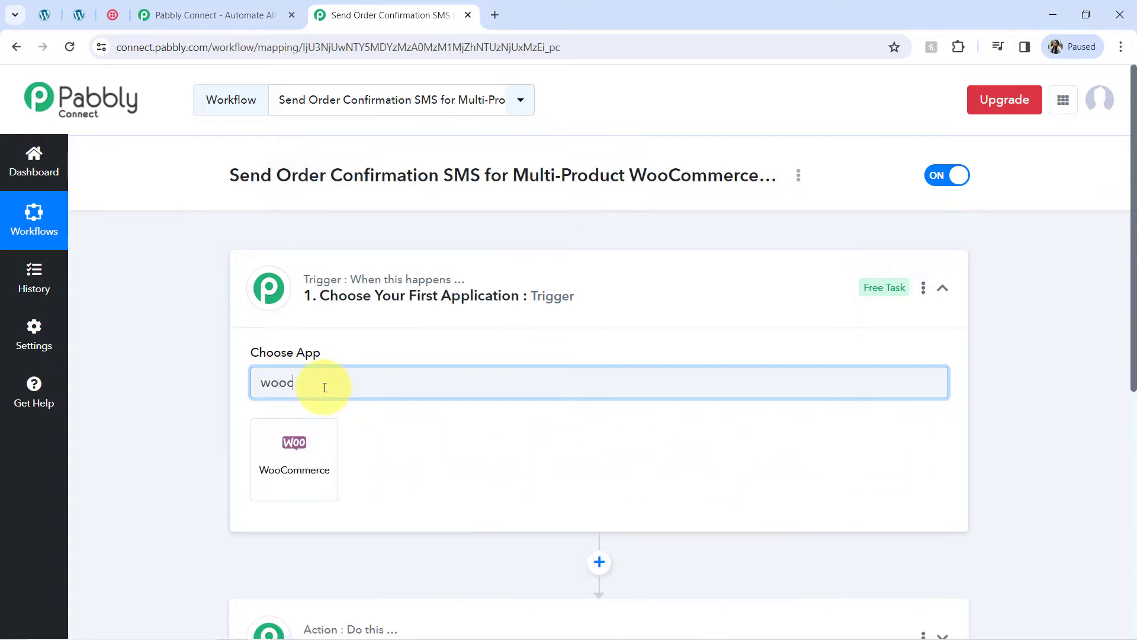
click(305, 441)
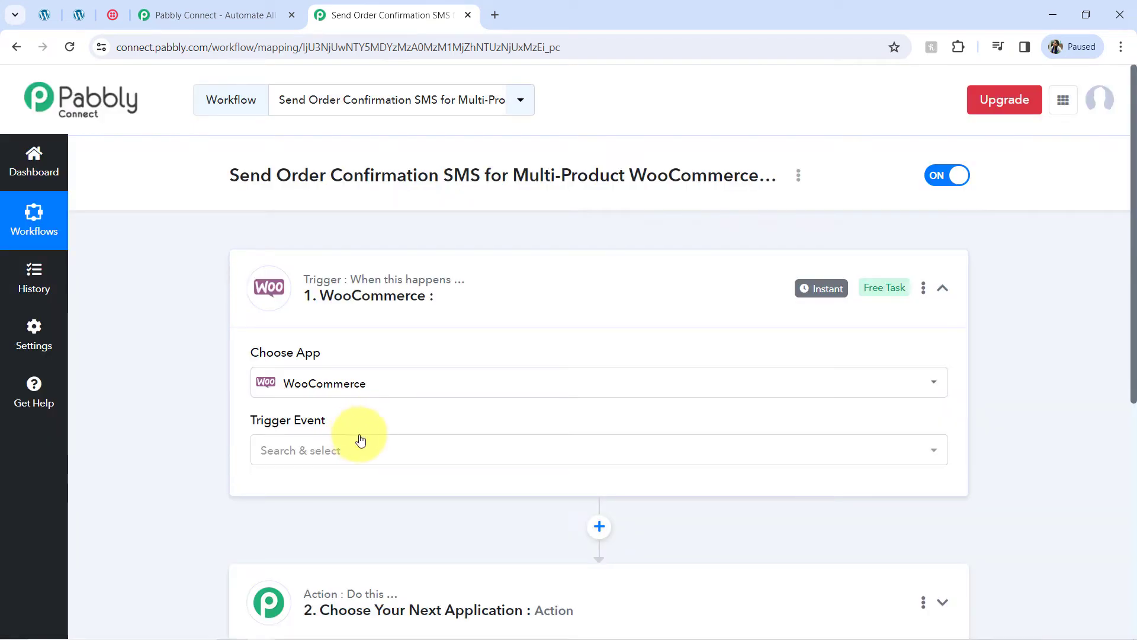
Step: Search 'twil' and add Twilio as the action app below the trigger
drag(1134, 311, 1125, 432)
click(450, 398)
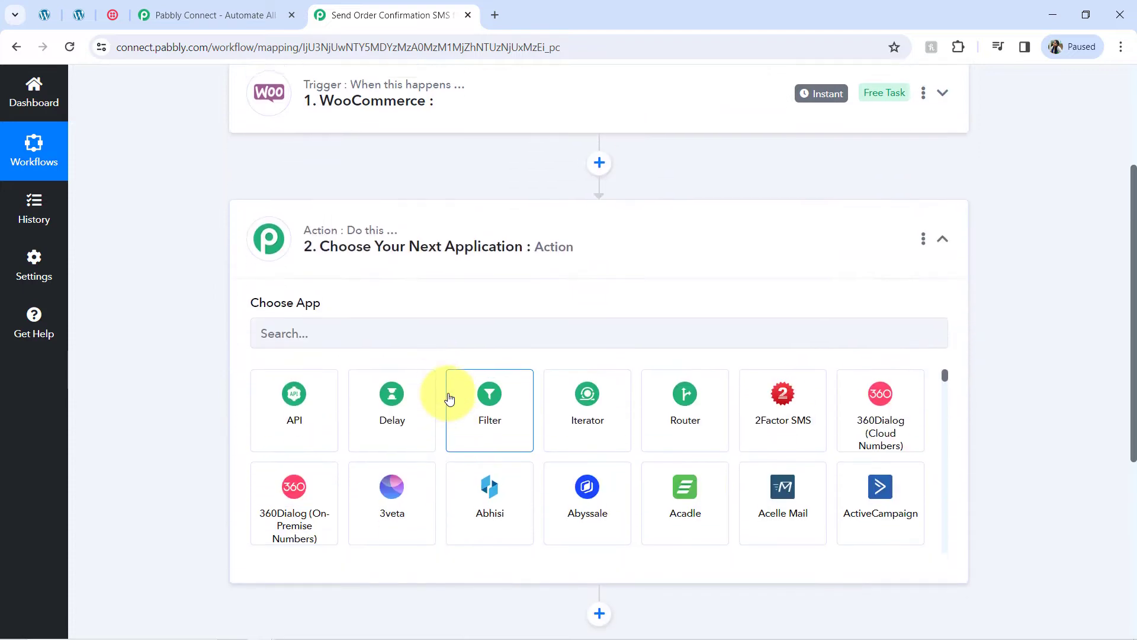
click(313, 351)
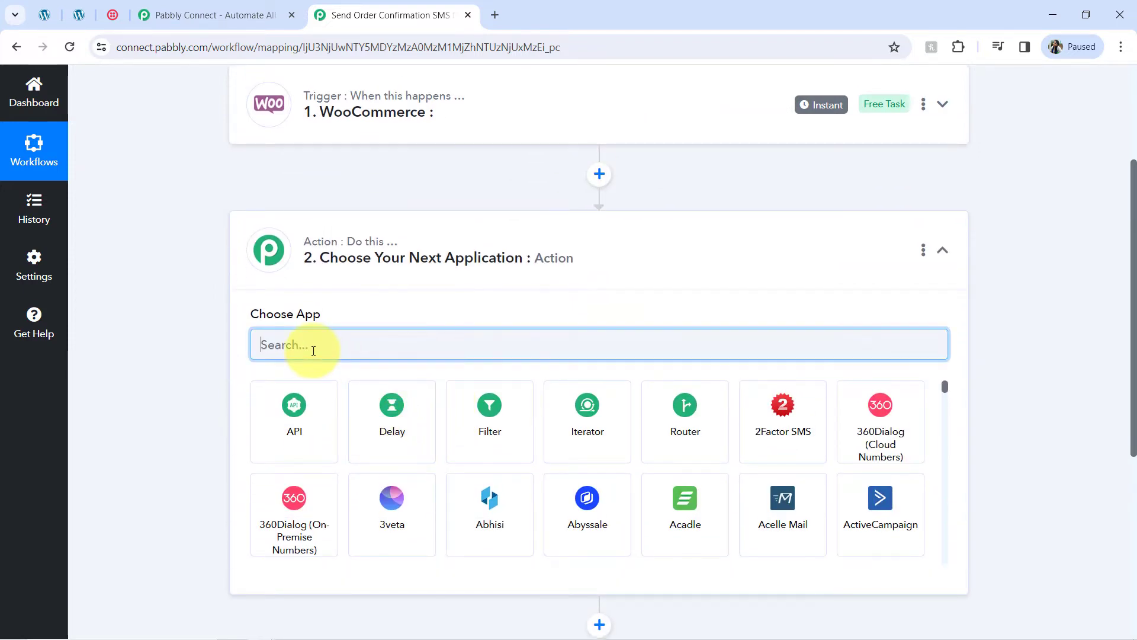
text(twil)
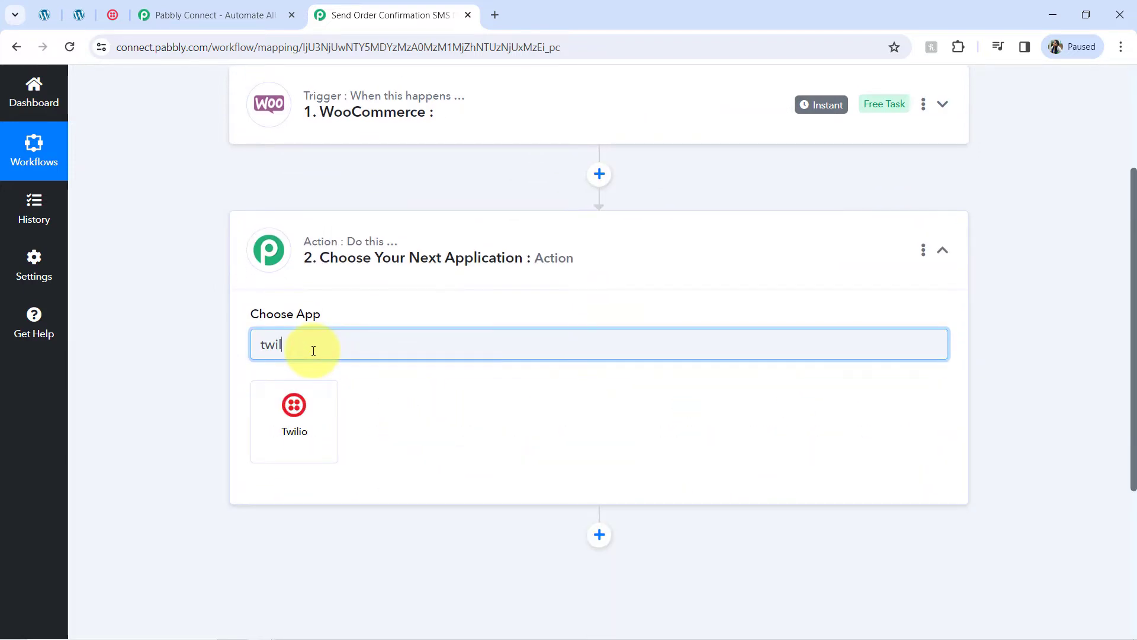
click(294, 409)
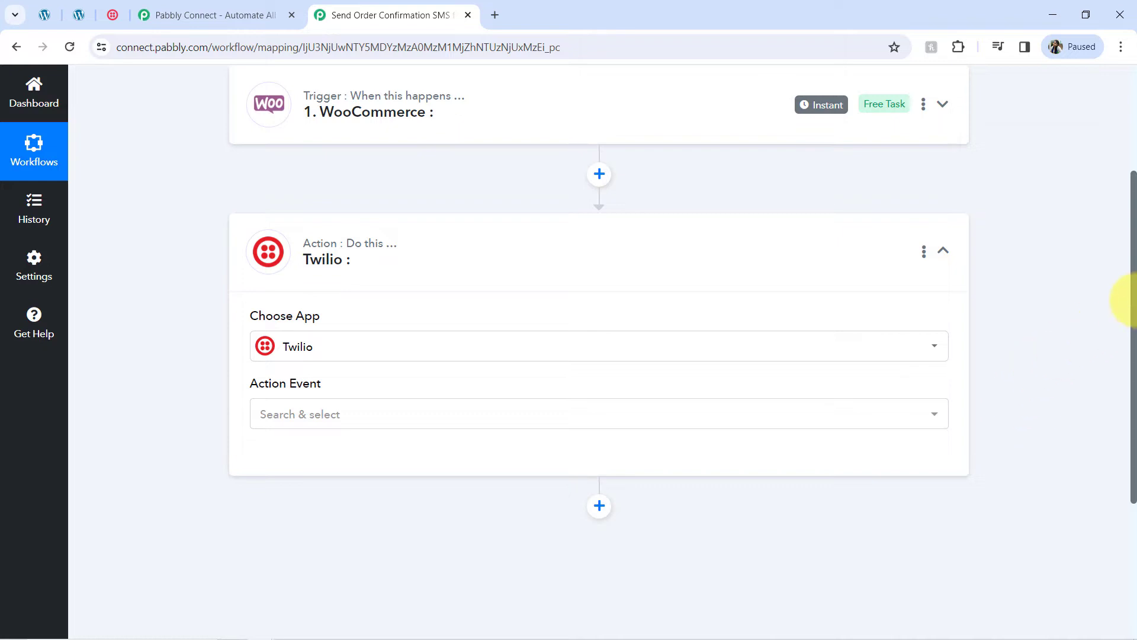
Step: Collapse the Twilio action step and expand the WooCommerce trigger step for configuration
drag(1134, 307, 1121, 402)
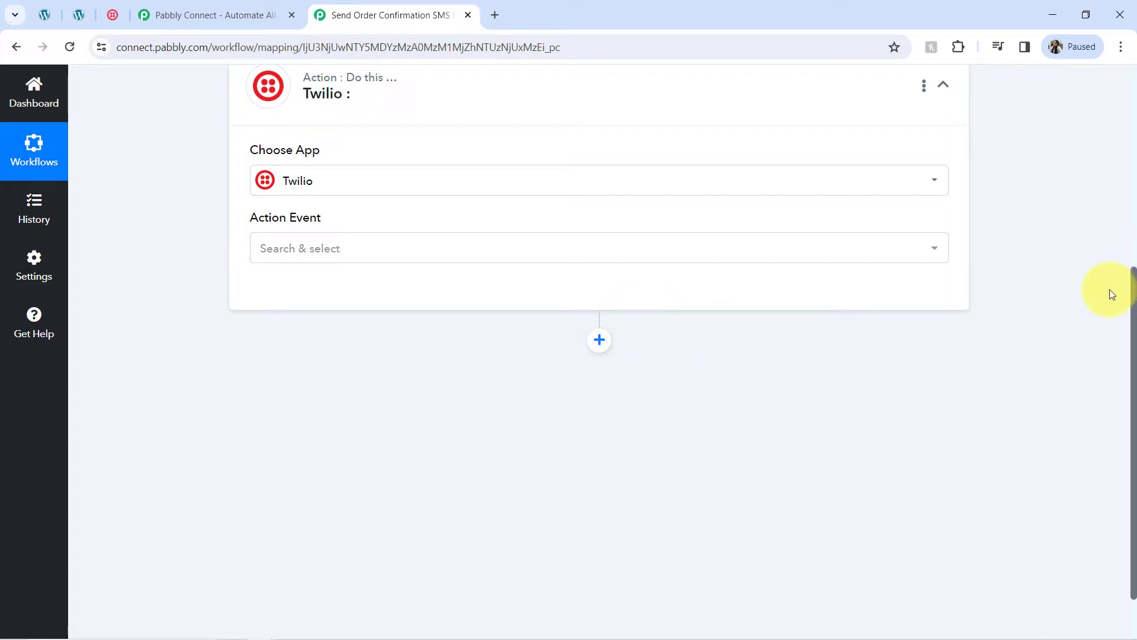
drag(1134, 314, 1110, 96)
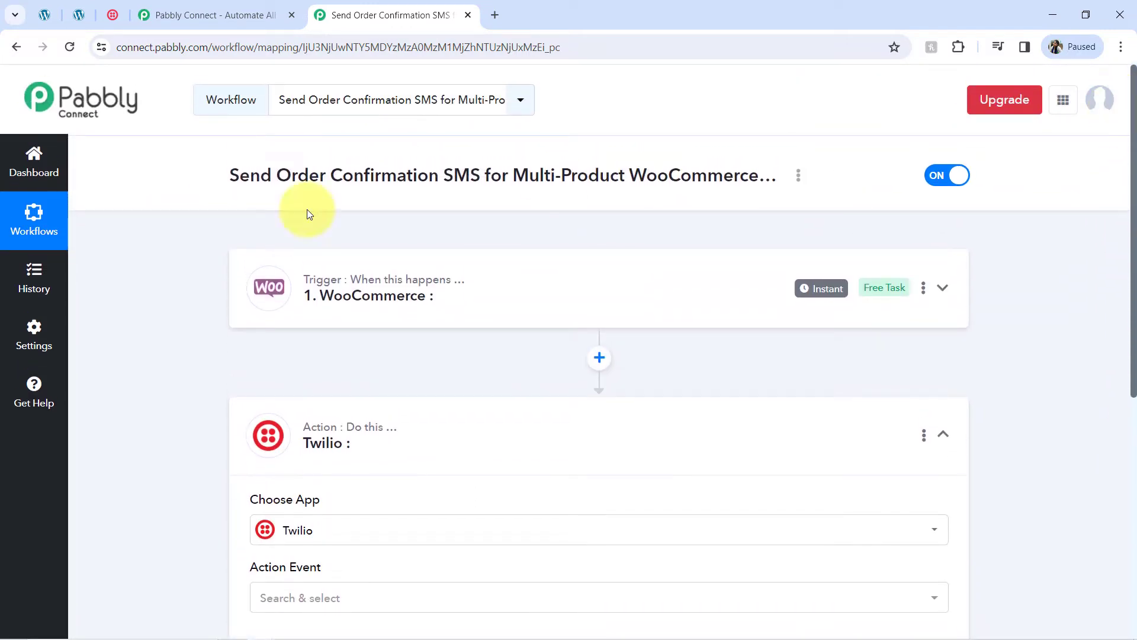
click(296, 436)
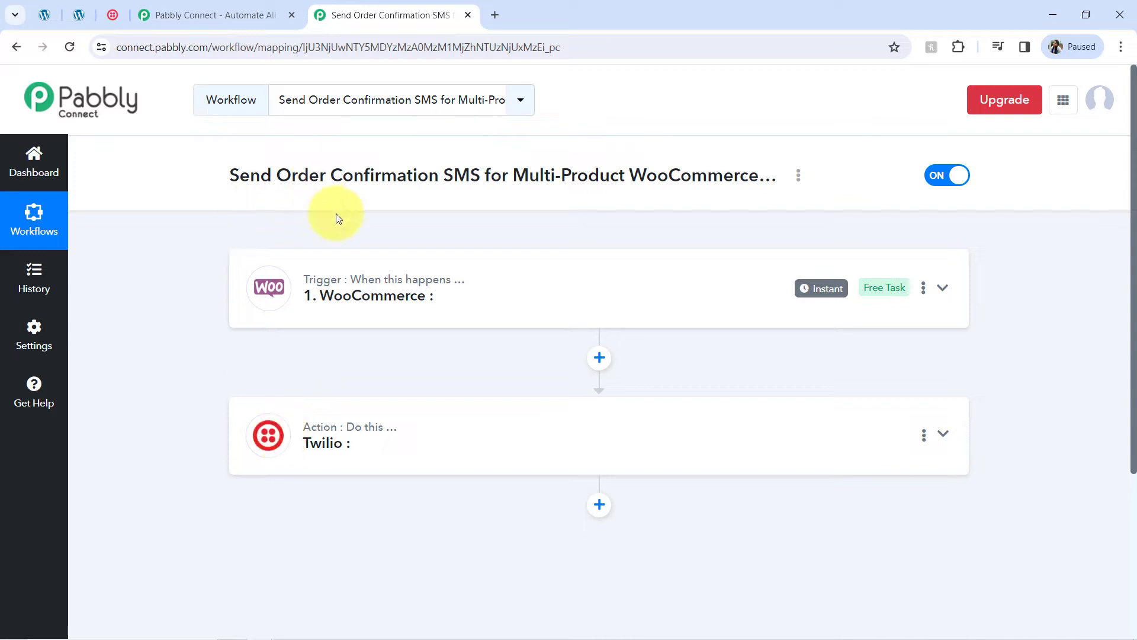
mouse_move(348, 278)
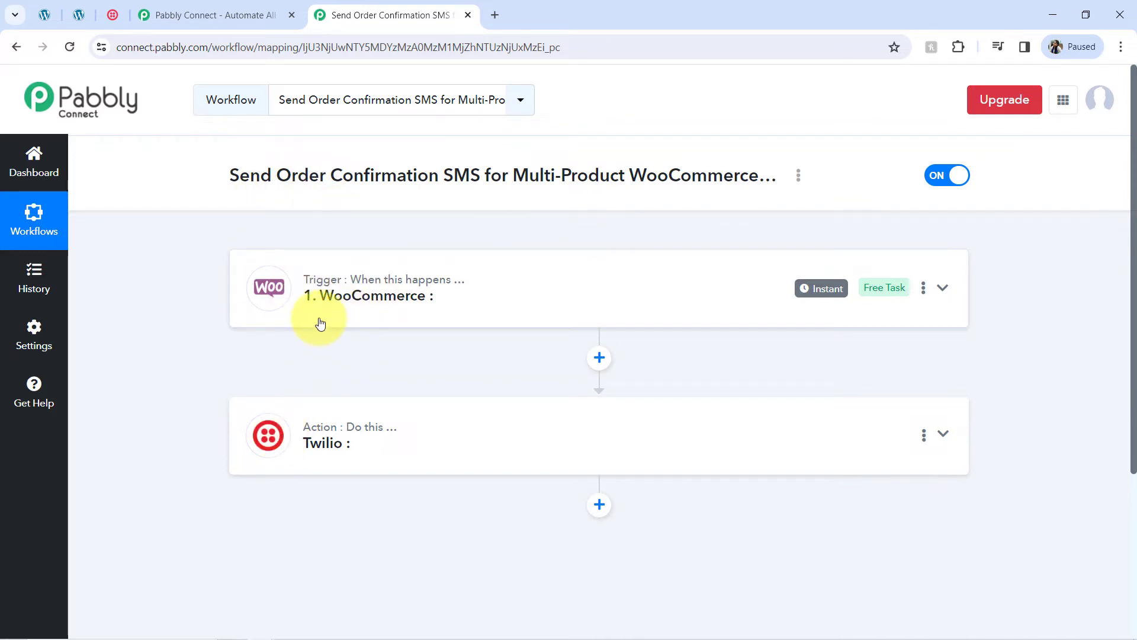
click(311, 298)
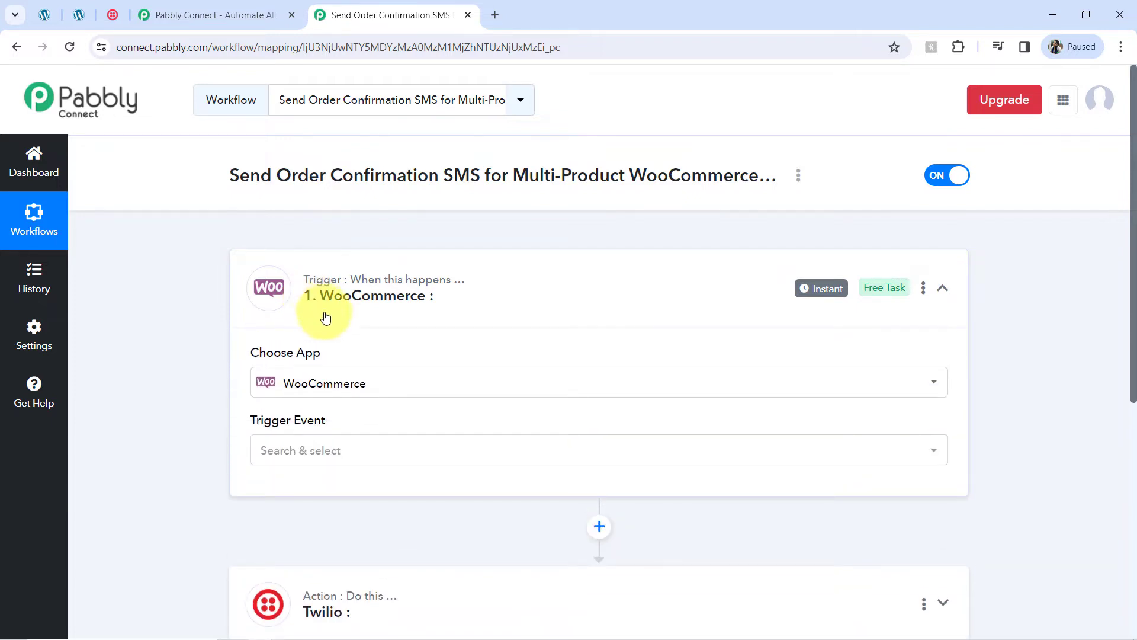
Step: Set the WooCommerce trigger event to New Order Created and review the webhook setup instructions
click(288, 452)
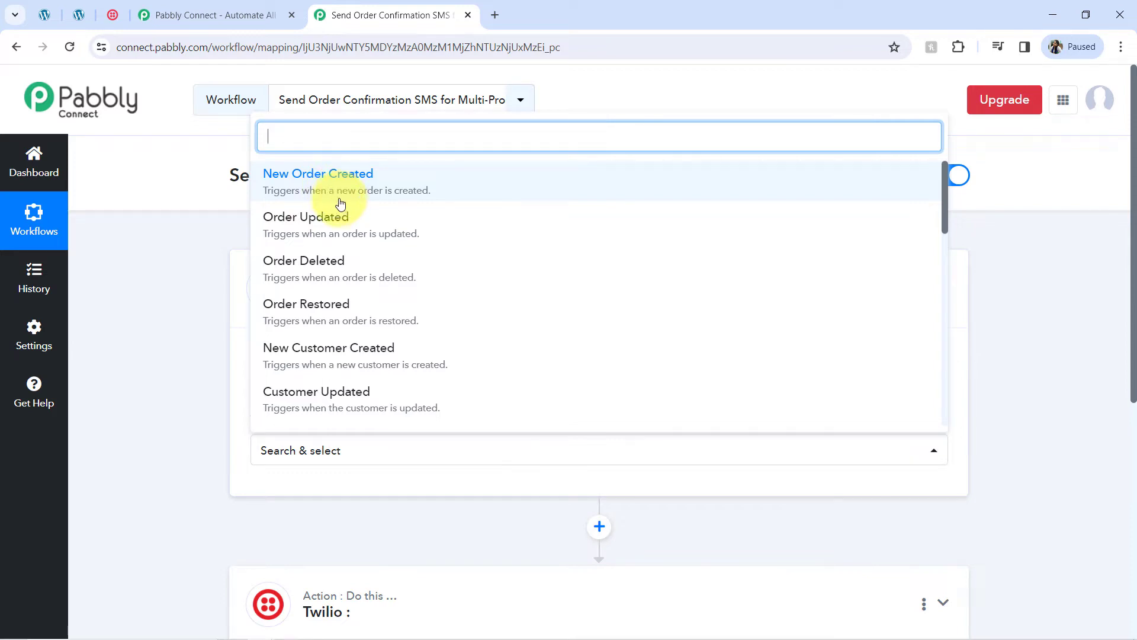
click(372, 184)
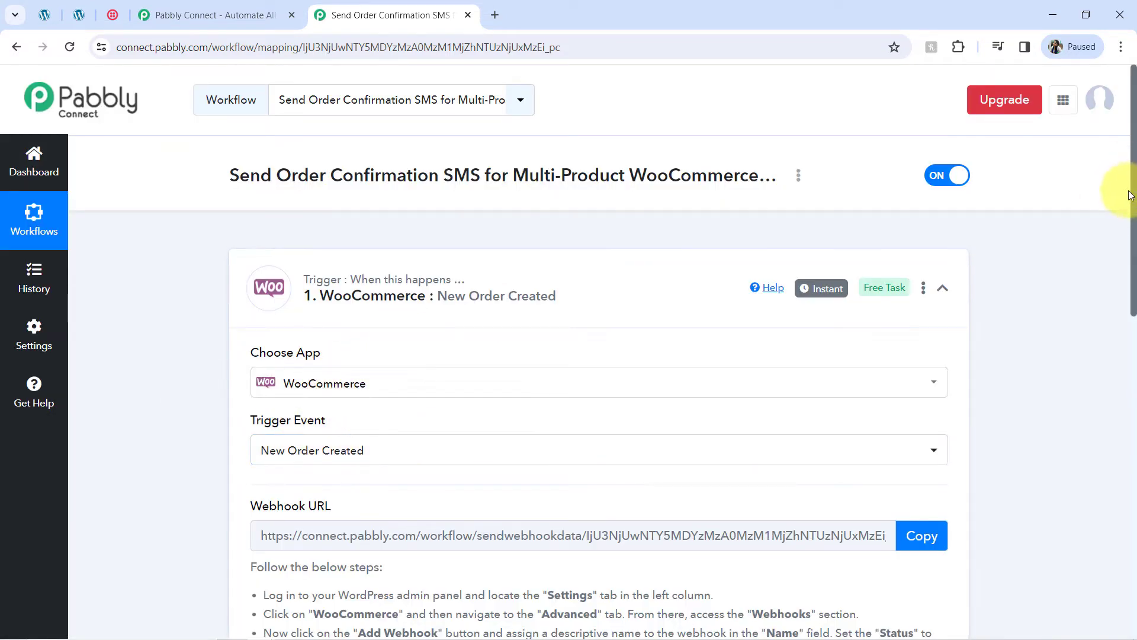
scroll(1122, 284, down, 5)
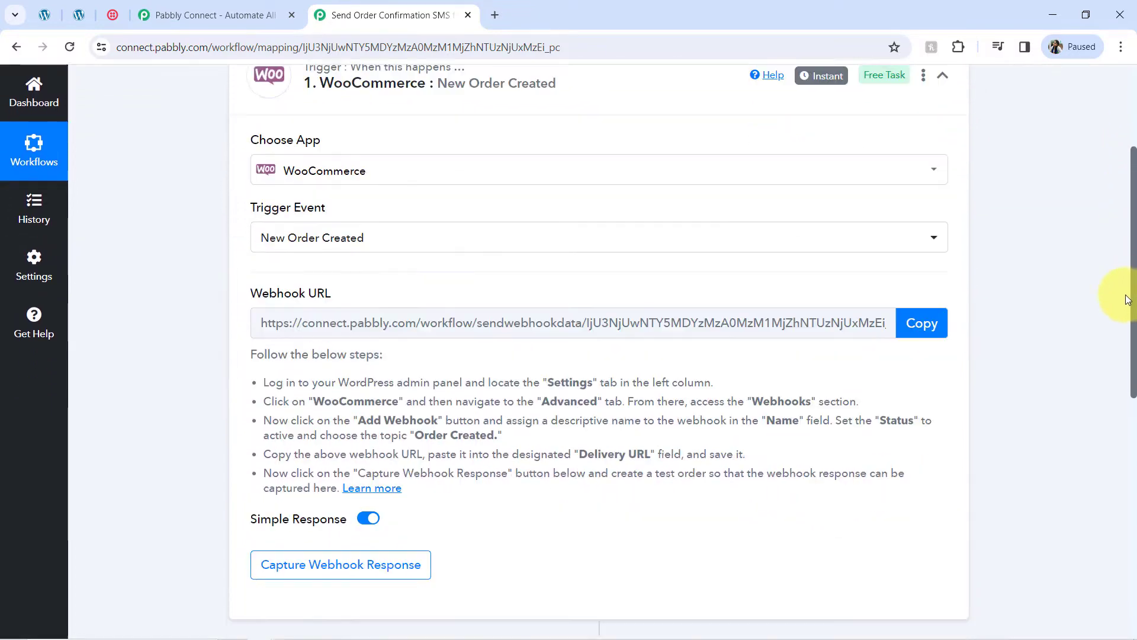
drag(310, 327, 357, 413)
click(358, 414)
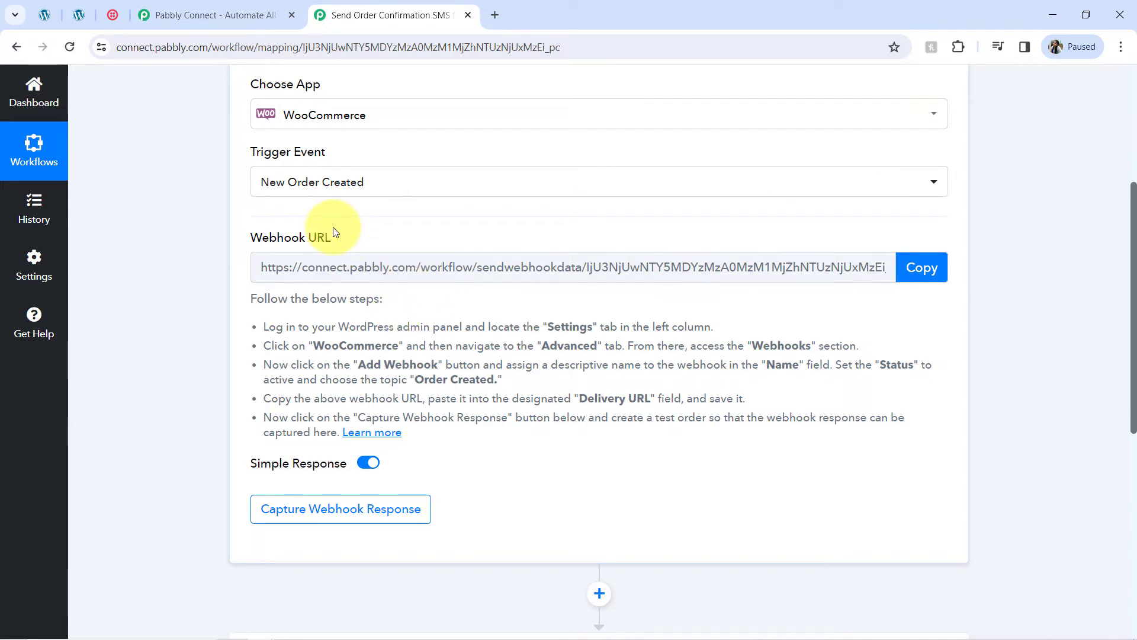
drag(278, 304, 299, 398)
click(325, 400)
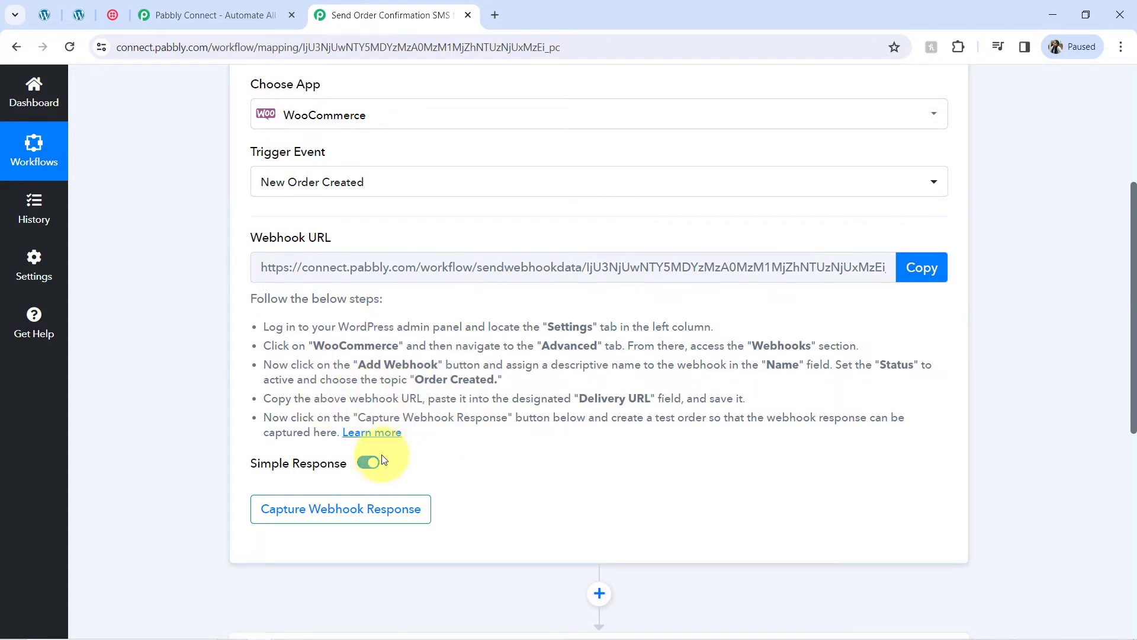
Step: Copy the trigger's webhook URL for use in the WordPress admin site
mouse_move(373, 467)
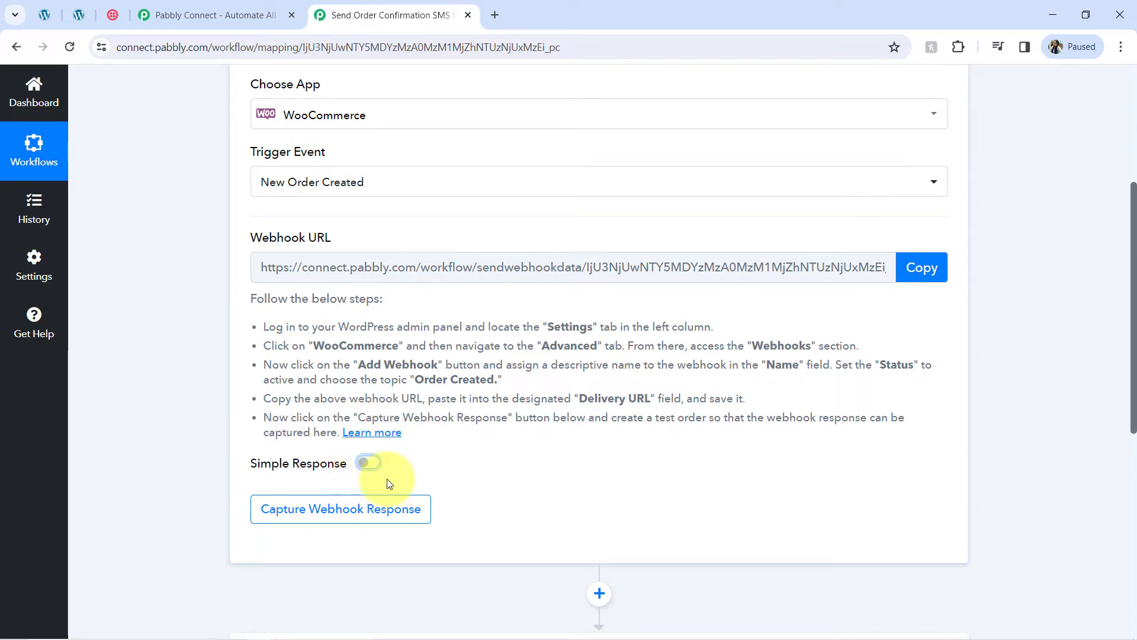
click(915, 267)
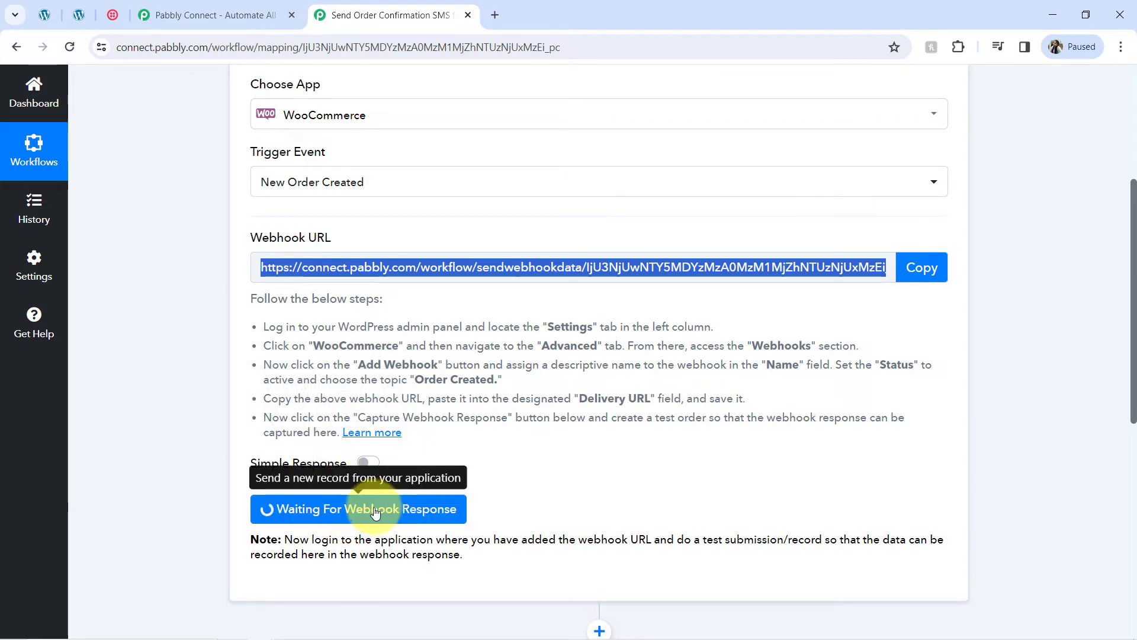
click(52, 12)
Step: Open WooCommerce settings and check the instructions pointing to Advanced > Webhooks
scroll(76, 463, down, 1)
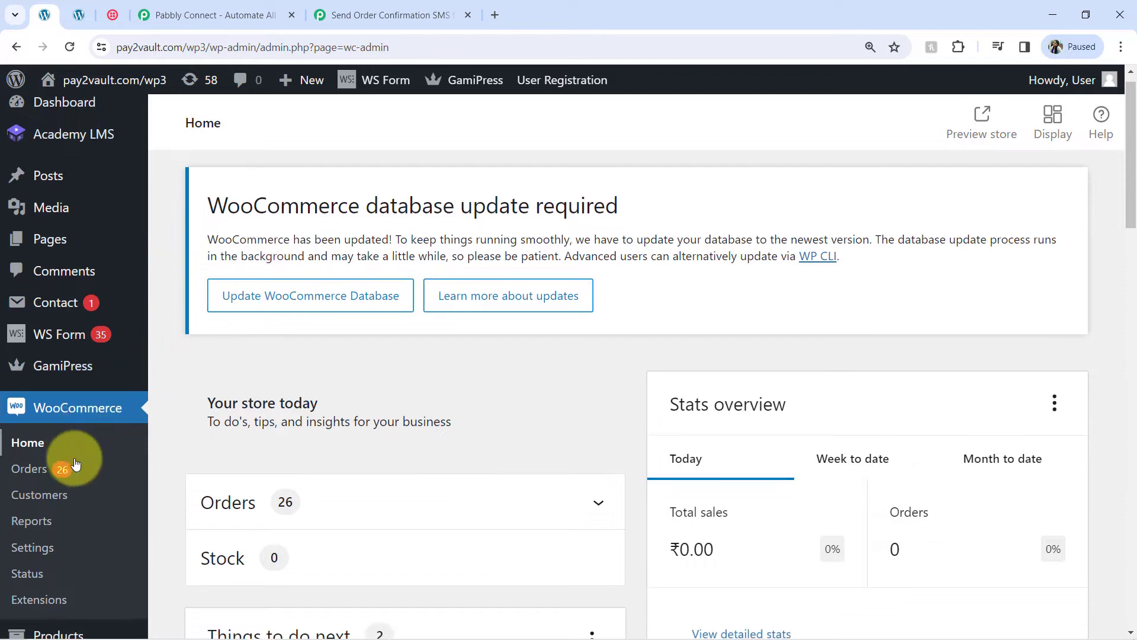
scroll(75, 463, down, 3)
click(28, 354)
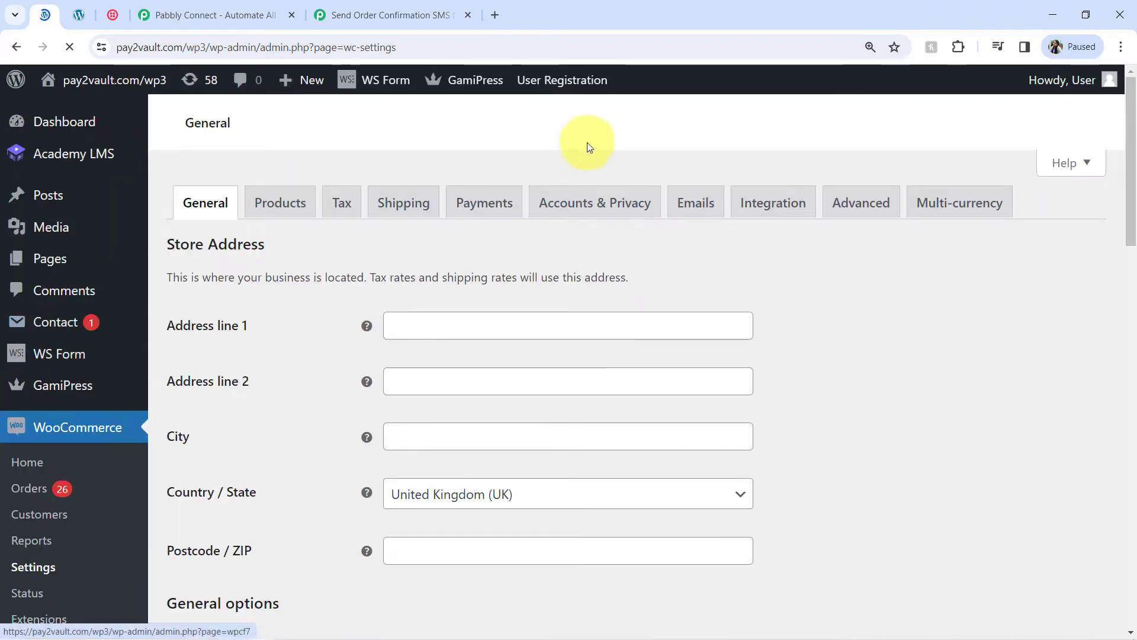
click(391, 15)
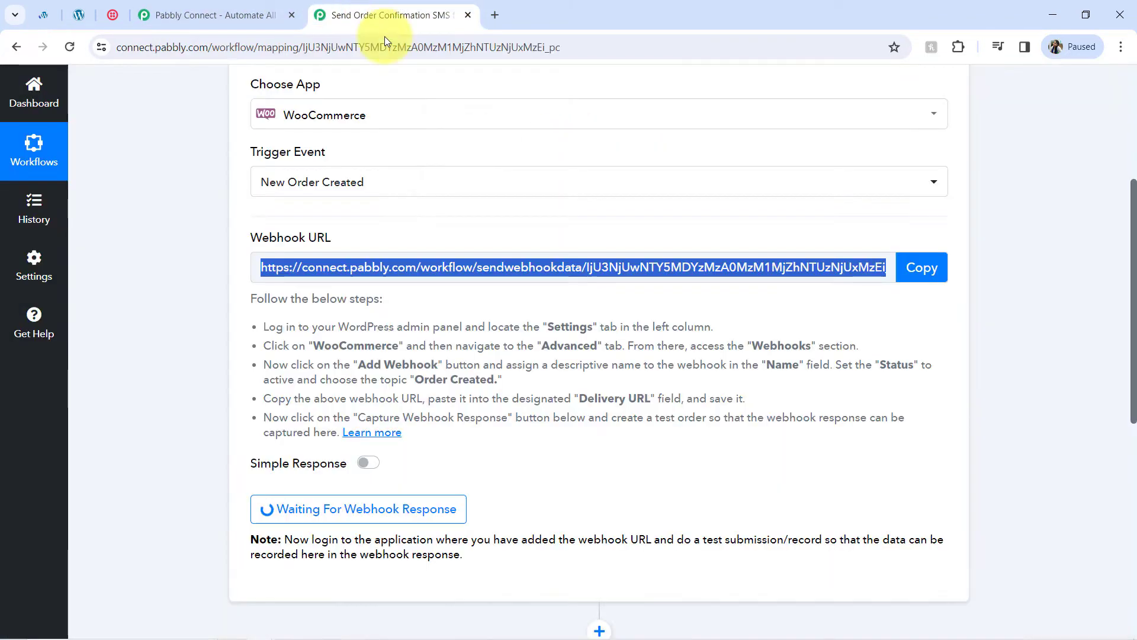
double_click(546, 344)
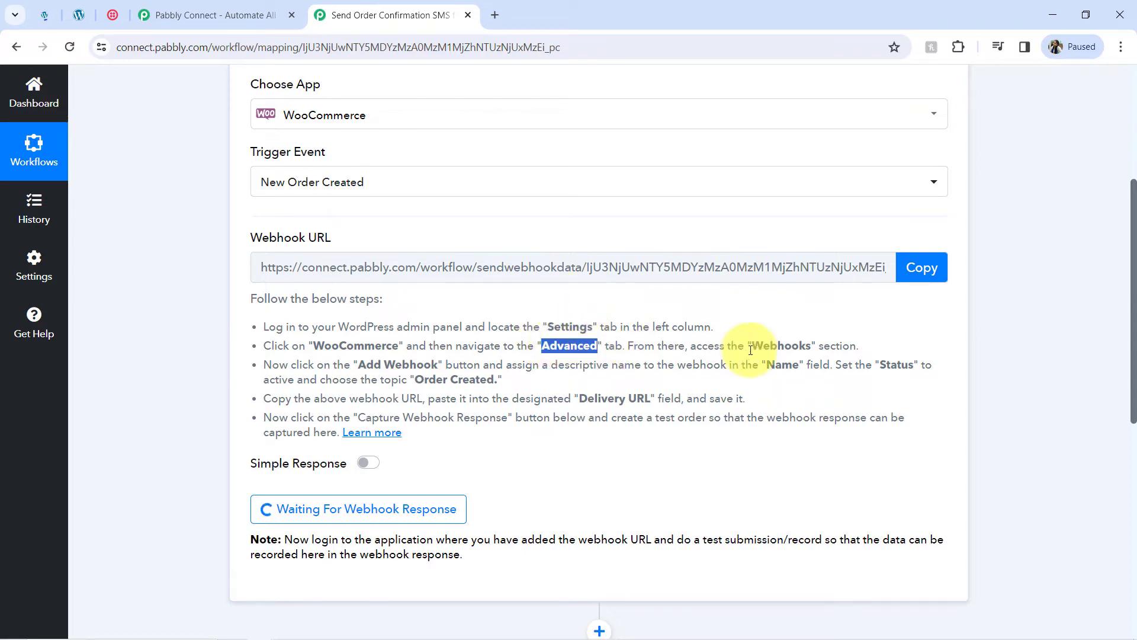
double_click(780, 345)
Step: Go to the Advanced Webhooks section and start a new webhook
click(47, 14)
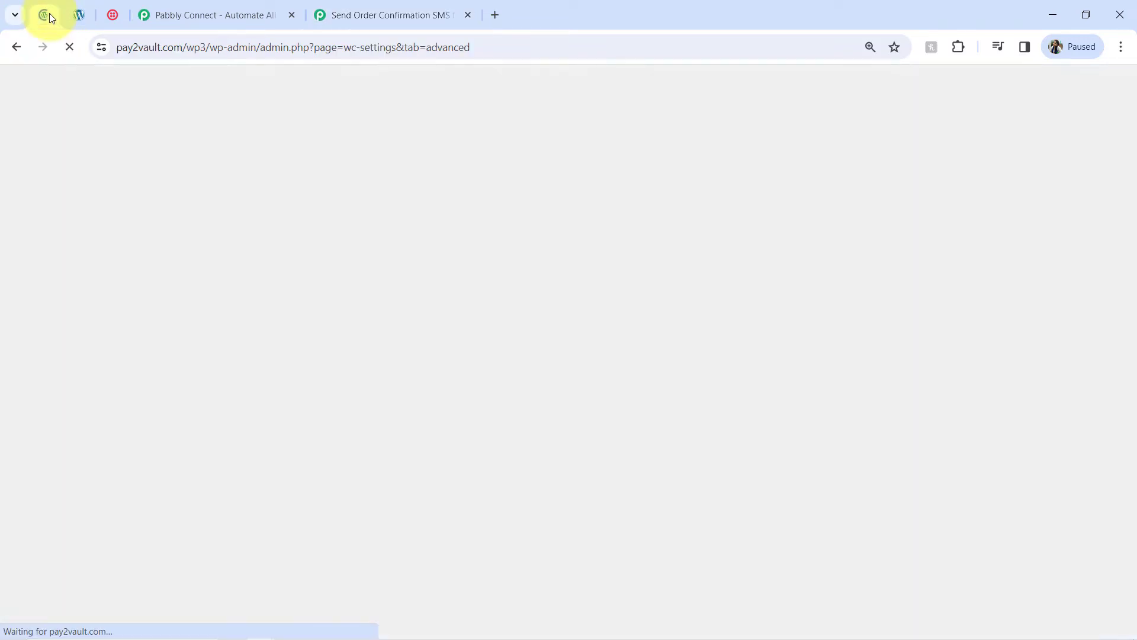
scroll(547, 285, down, 5)
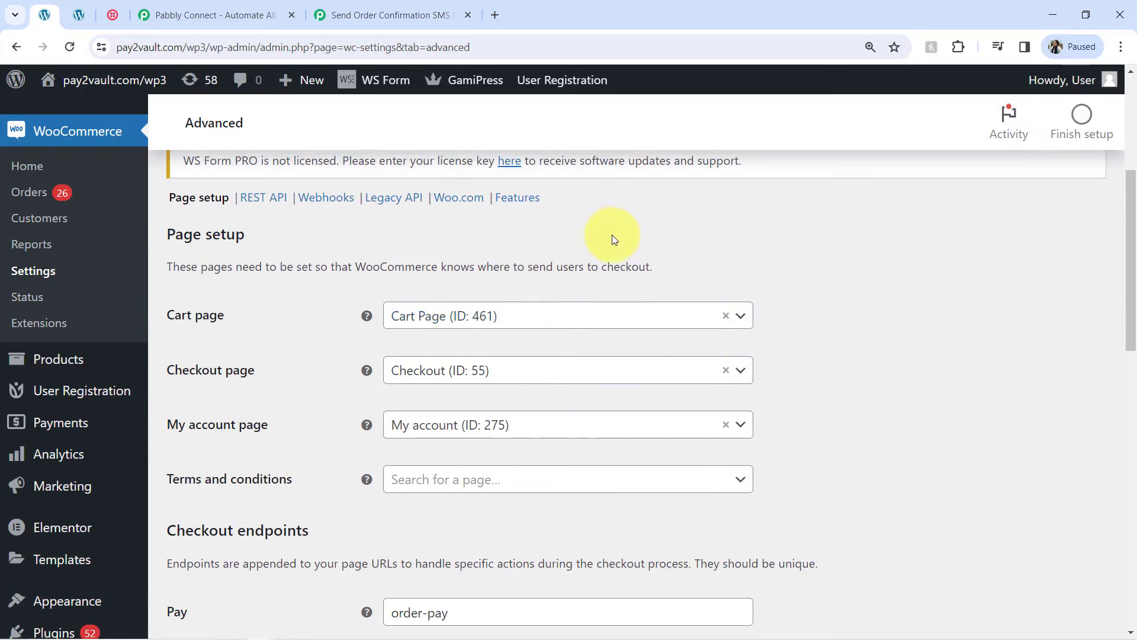
click(326, 199)
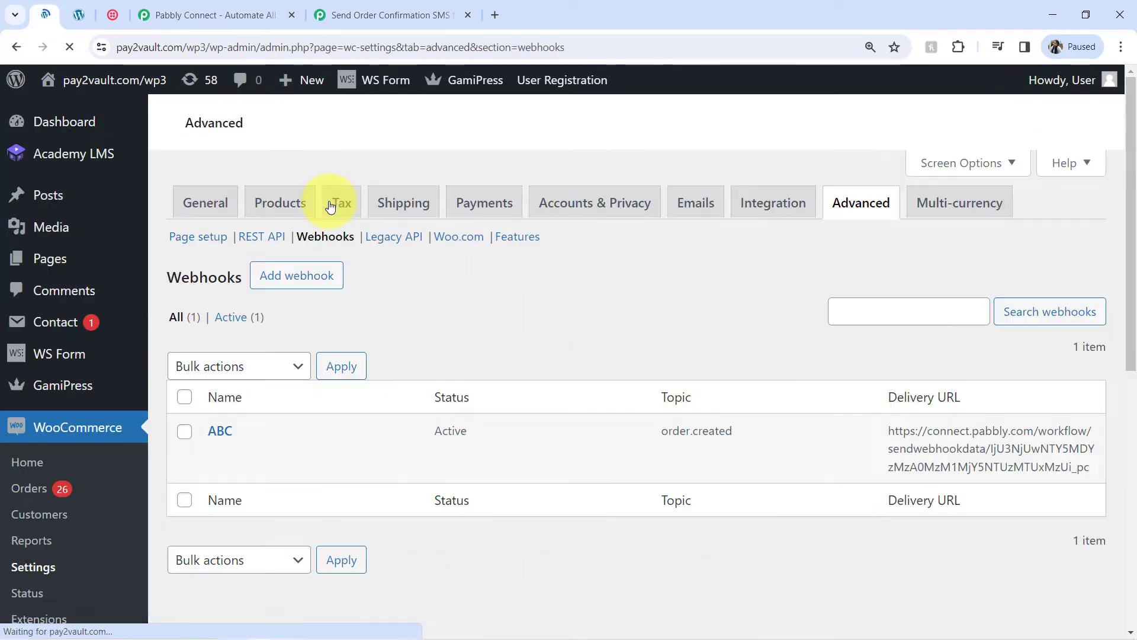
scroll(293, 322, down, 4)
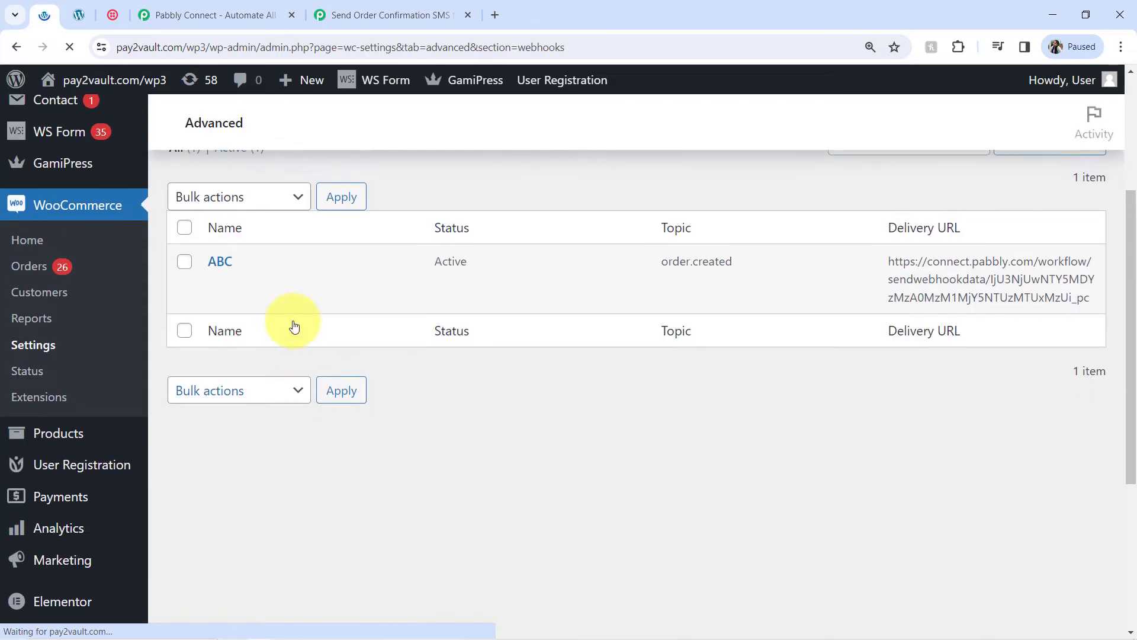
scroll(288, 302, down, 4)
scroll(291, 295, up, 3)
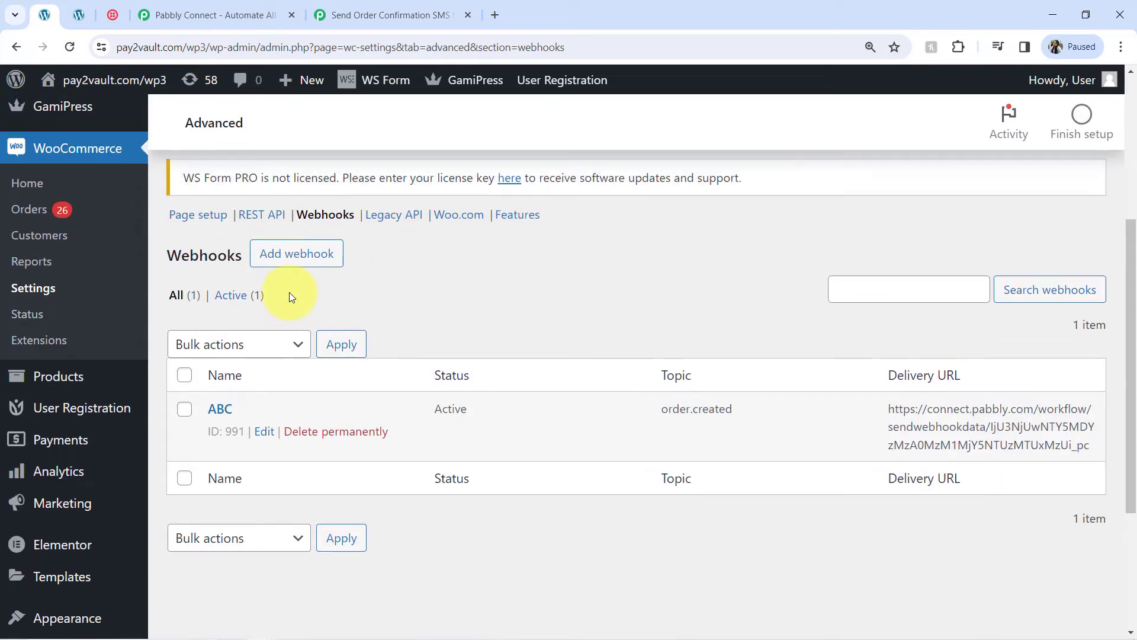
click(263, 259)
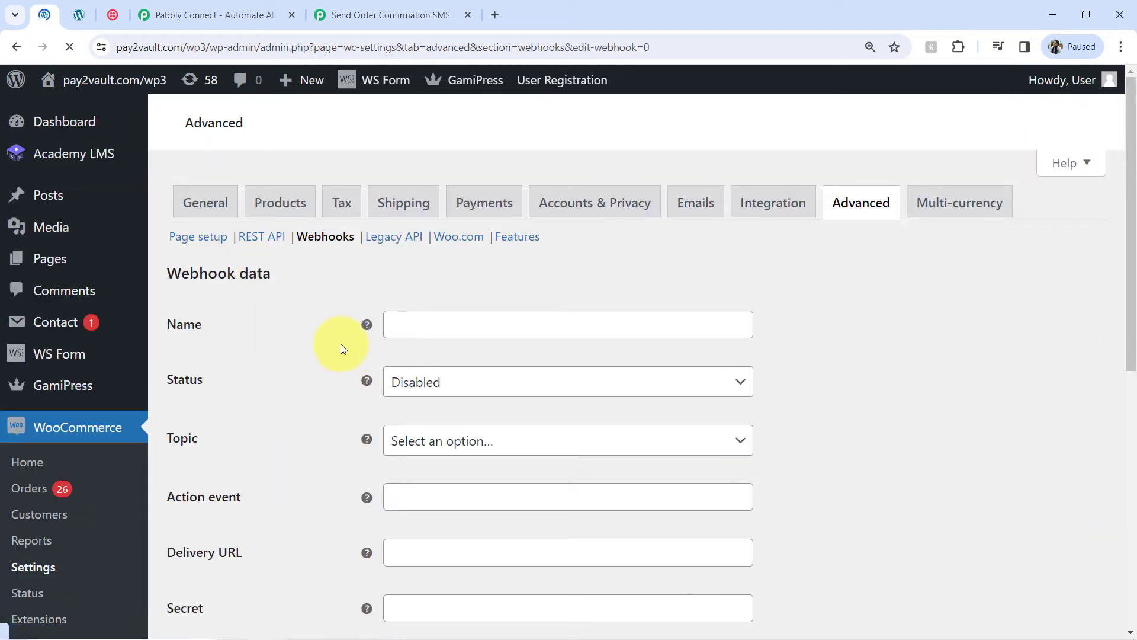
Step: Fill the webhook: name 'Conne…', status Active, topic Order created, and the pasted Pabbly delivery URL
click(405, 329)
text(C)
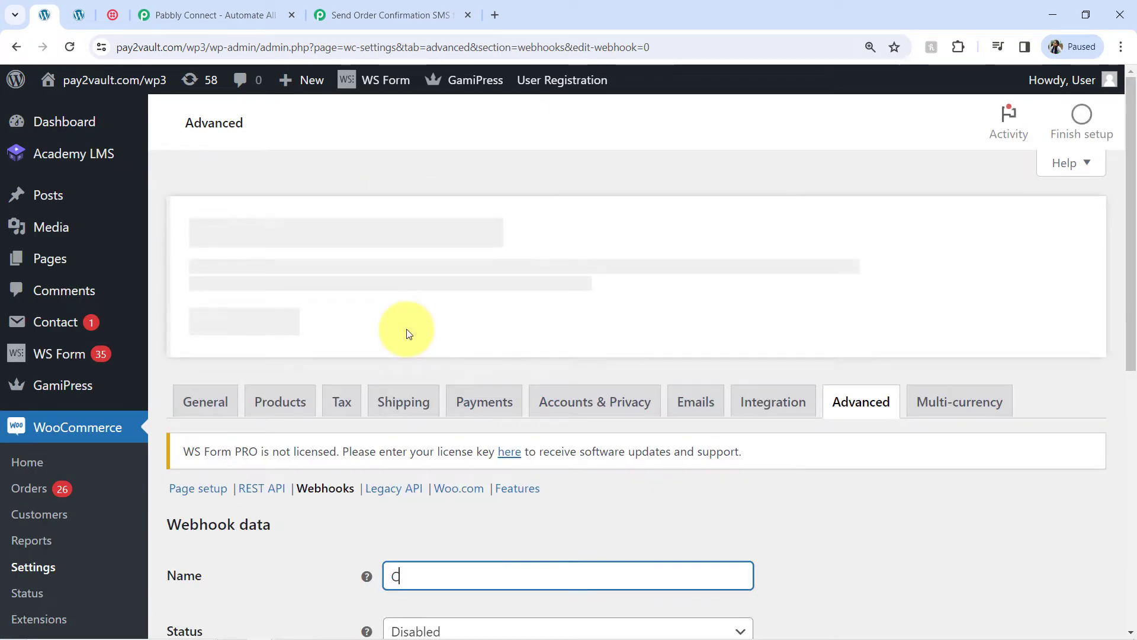
text(onnection with Pabbly Connect)
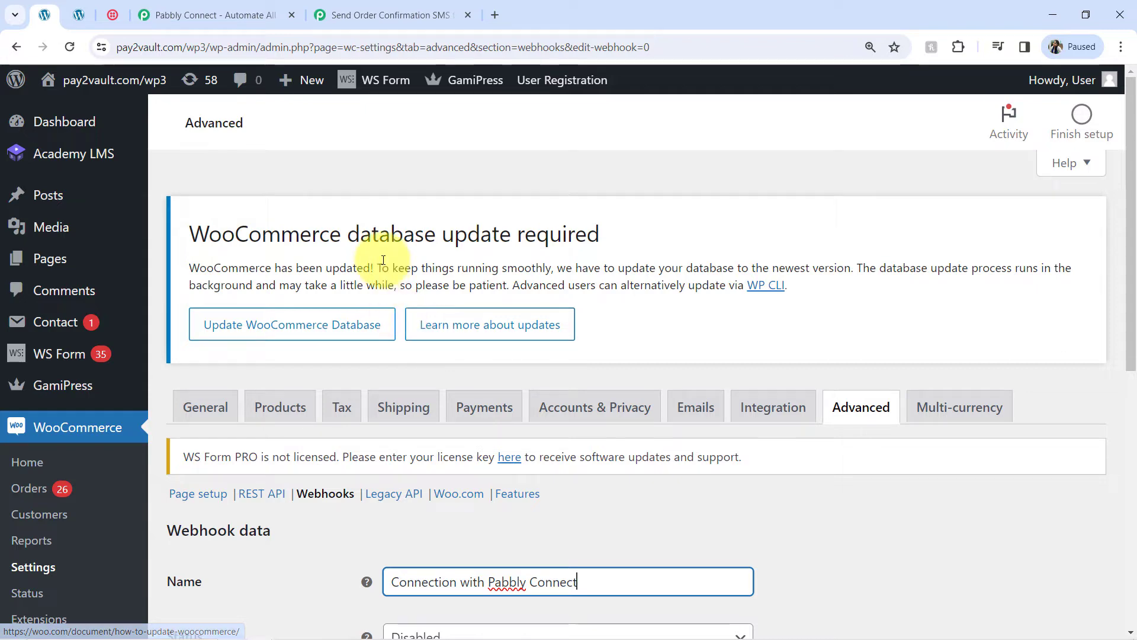
scroll(267, 219, down, 2)
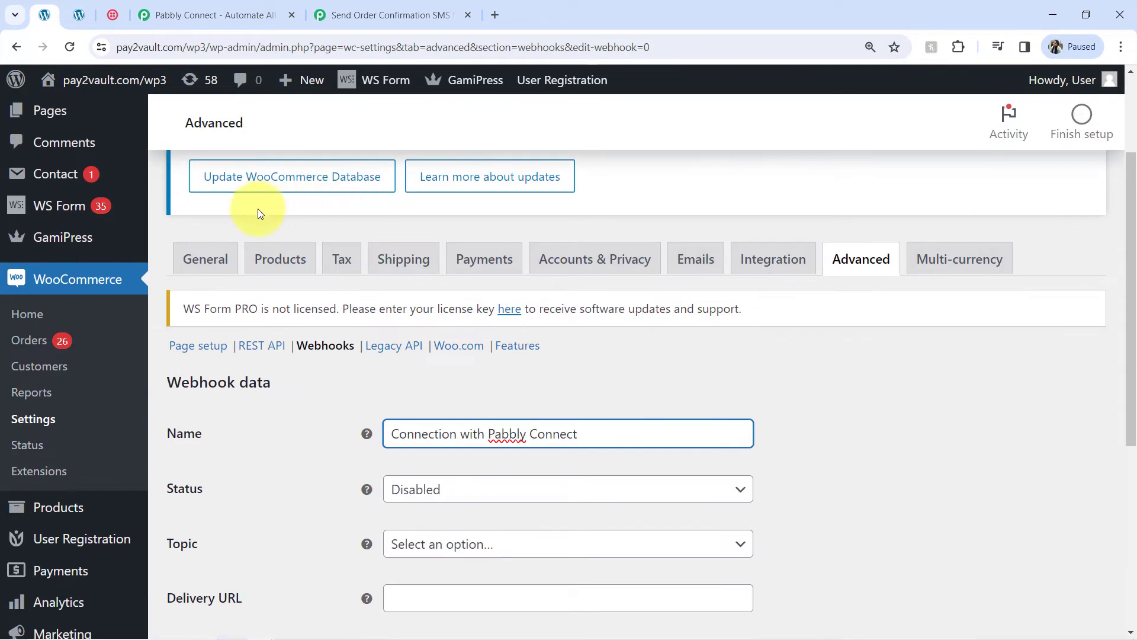
scroll(323, 437, down, 3)
click(452, 270)
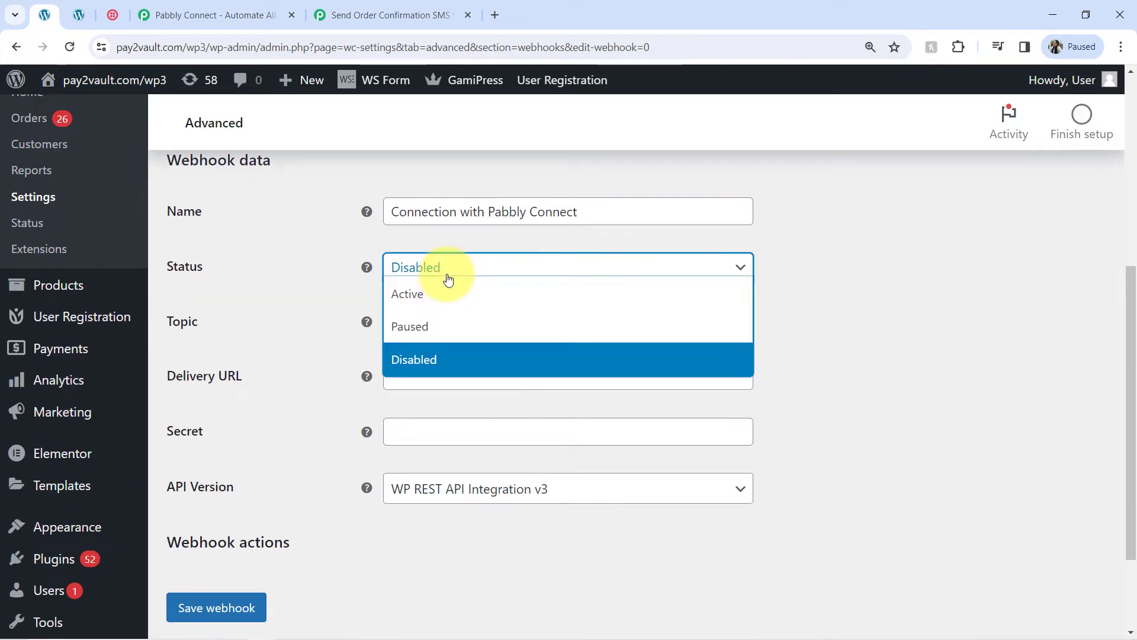
click(415, 295)
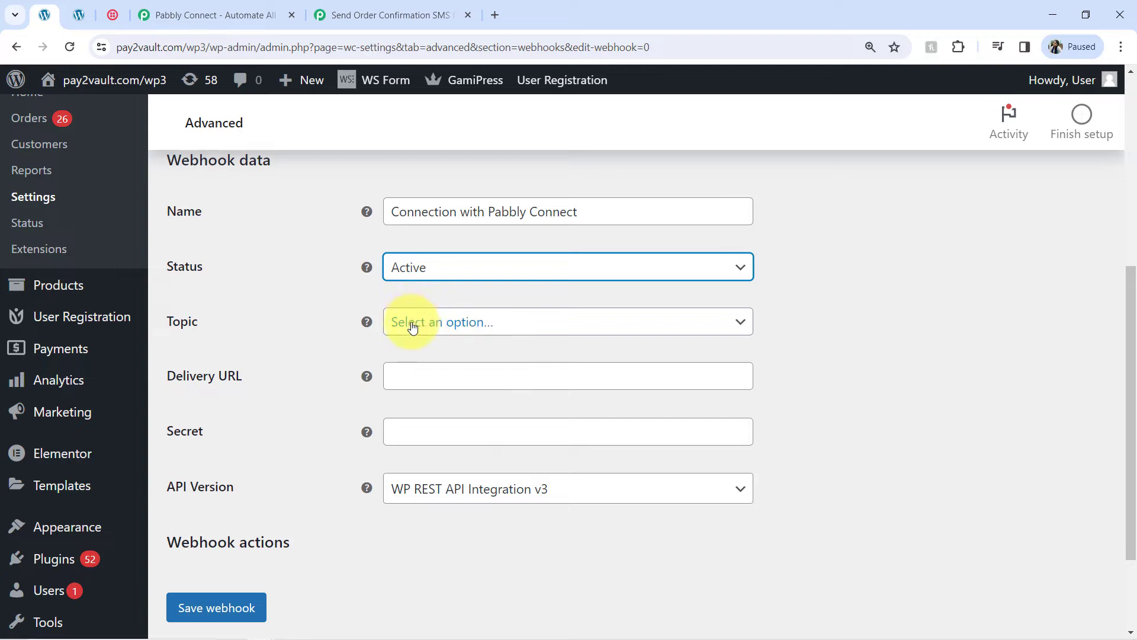
click(413, 324)
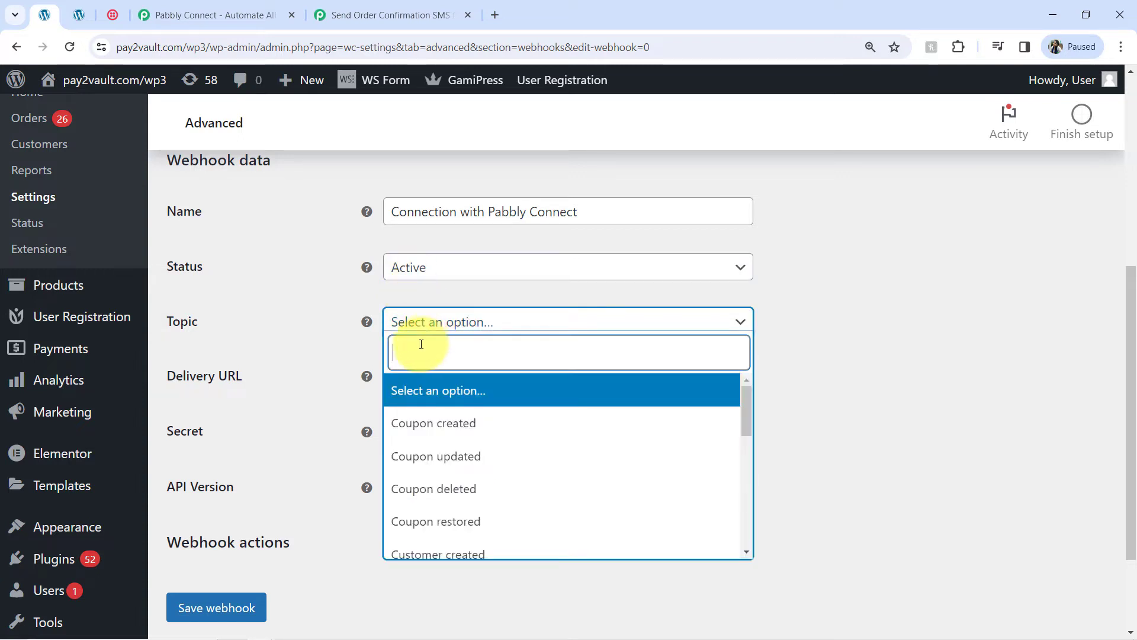
text(orde)
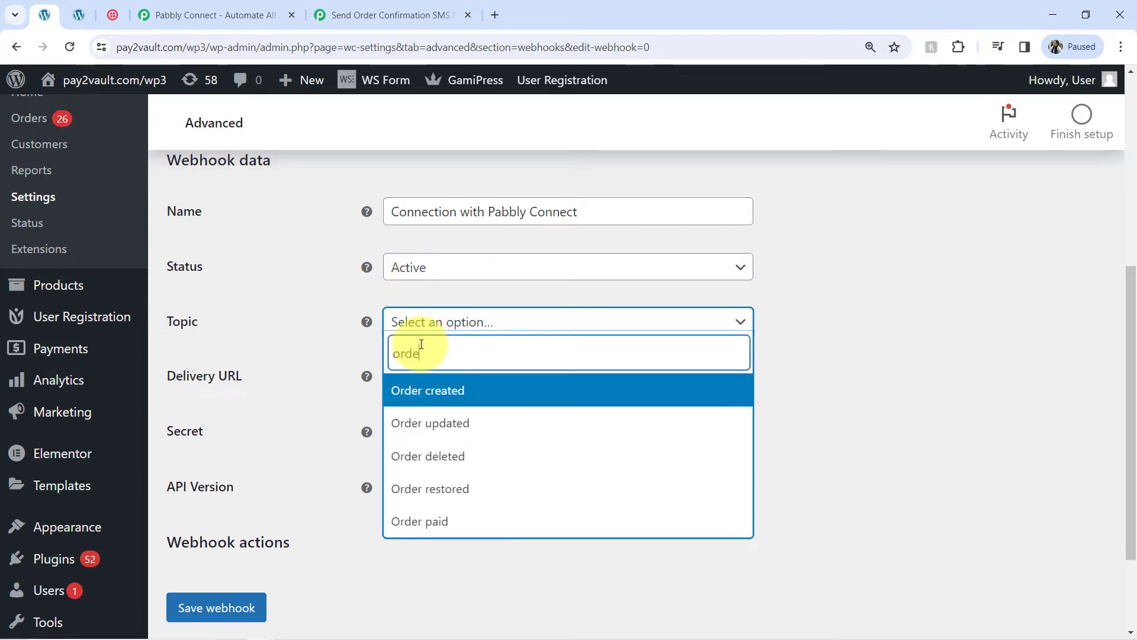
click(413, 391)
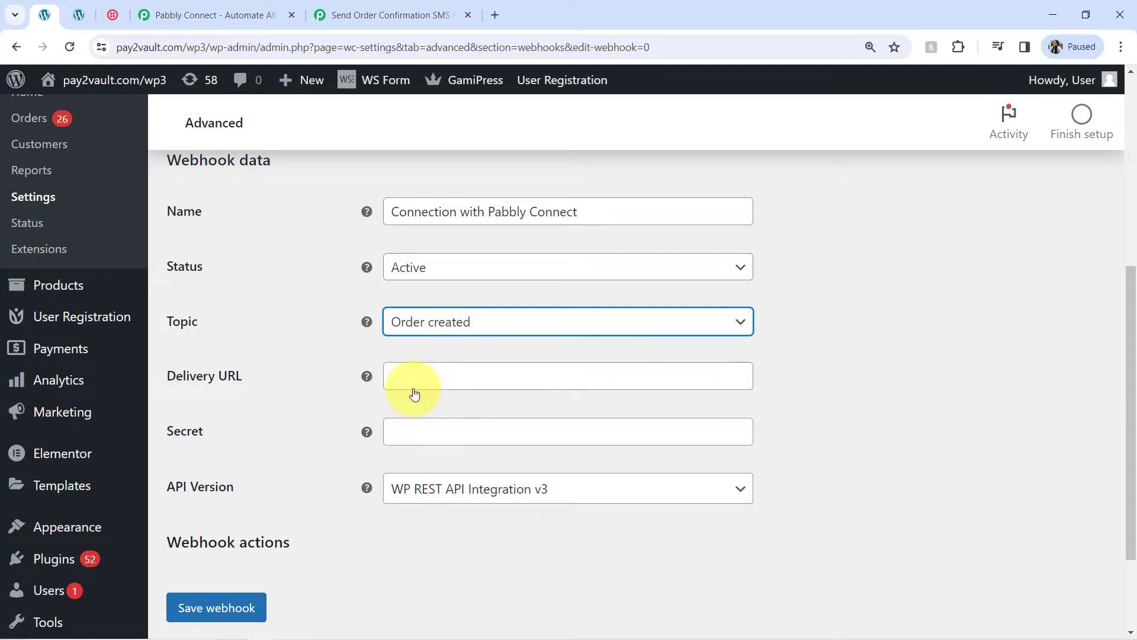
click(412, 375)
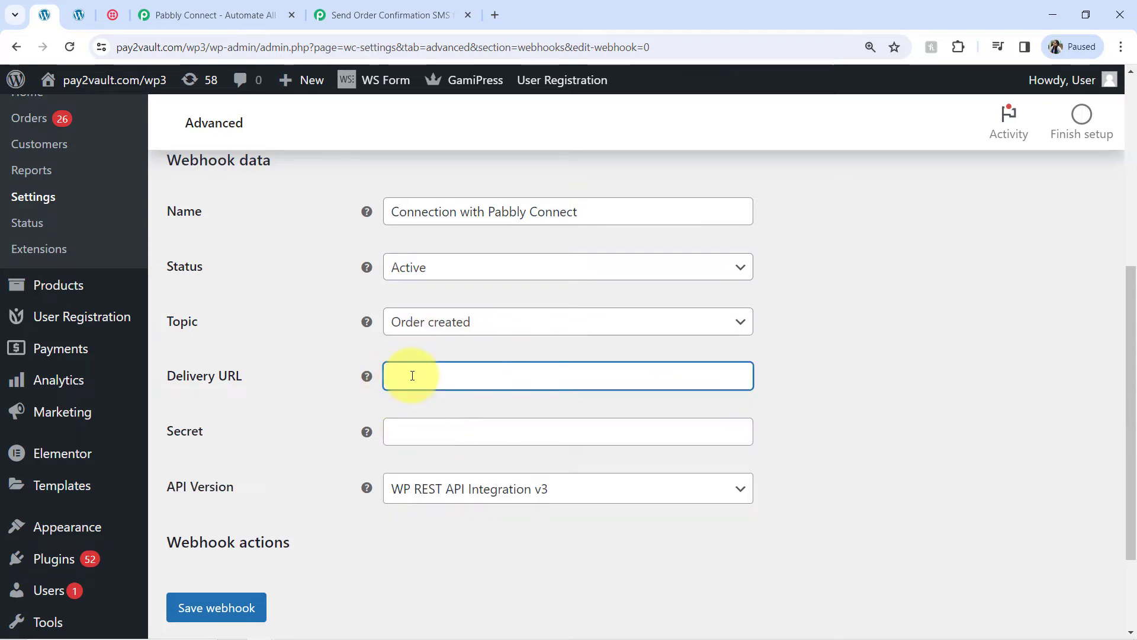
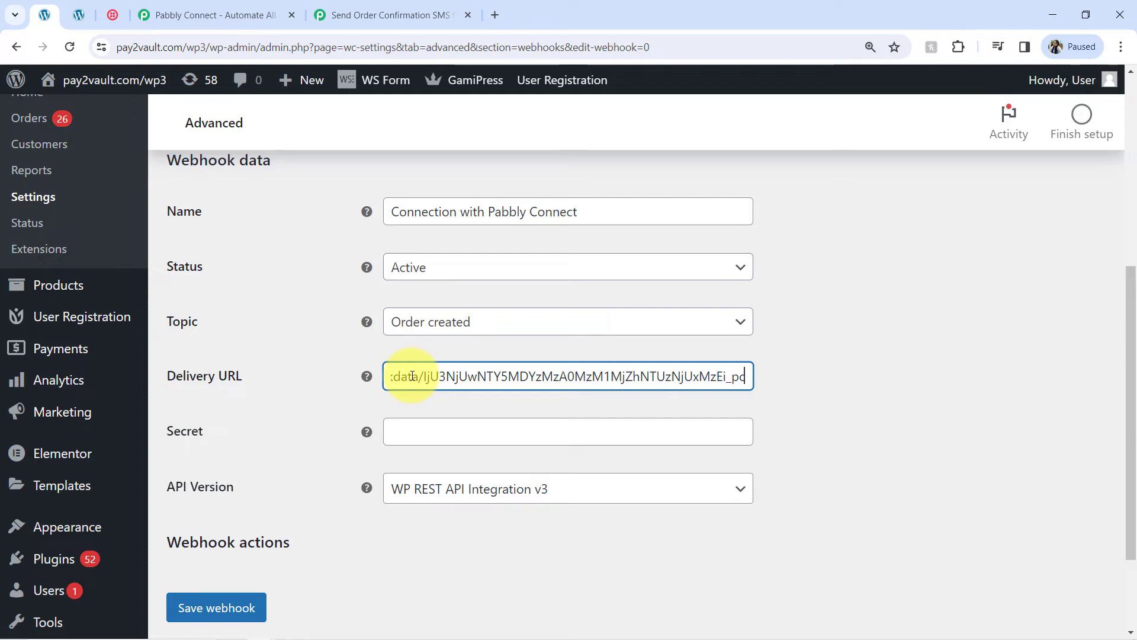
Step: Save the webhook, confirm 'Webhook updated successfully', and go back to the Pabbly workflow
click(187, 609)
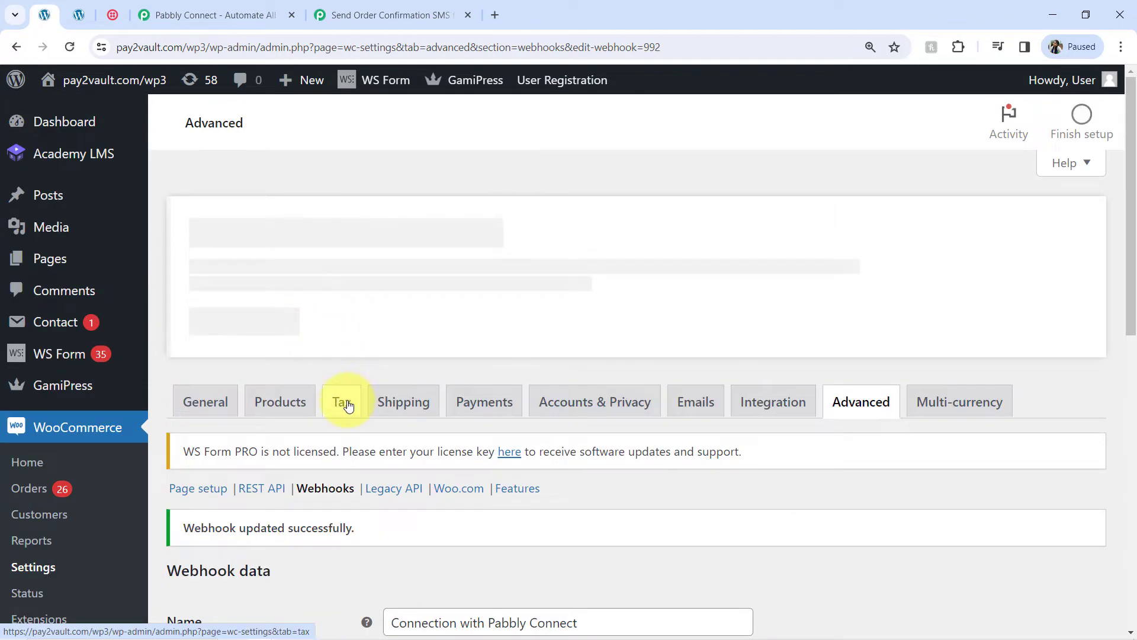
scroll(307, 464, down, 2)
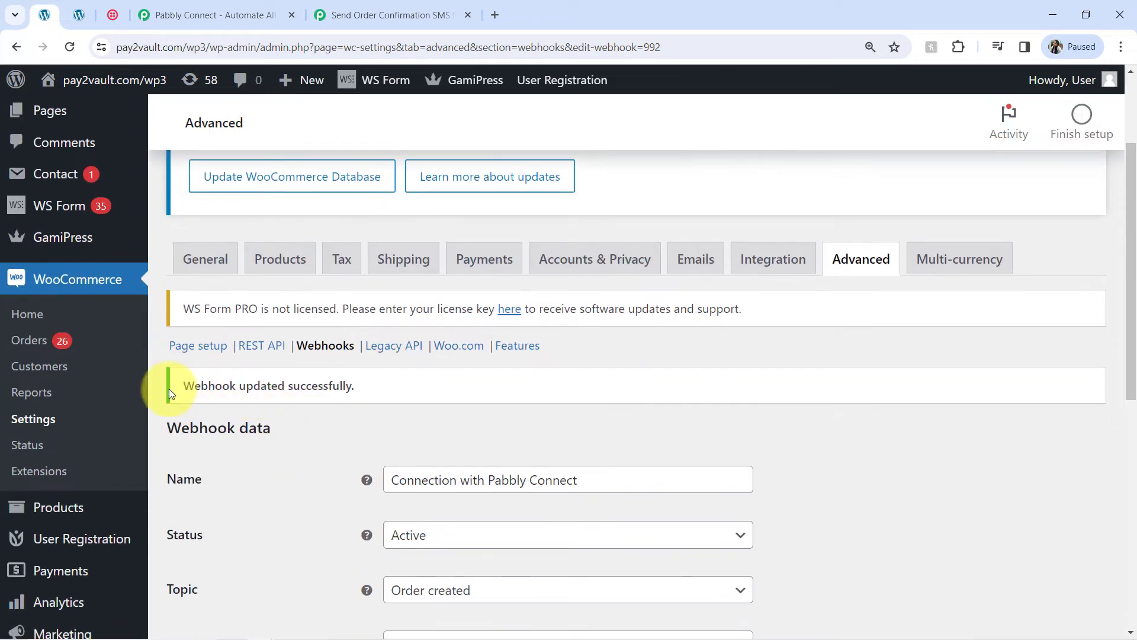
drag(193, 388, 359, 393)
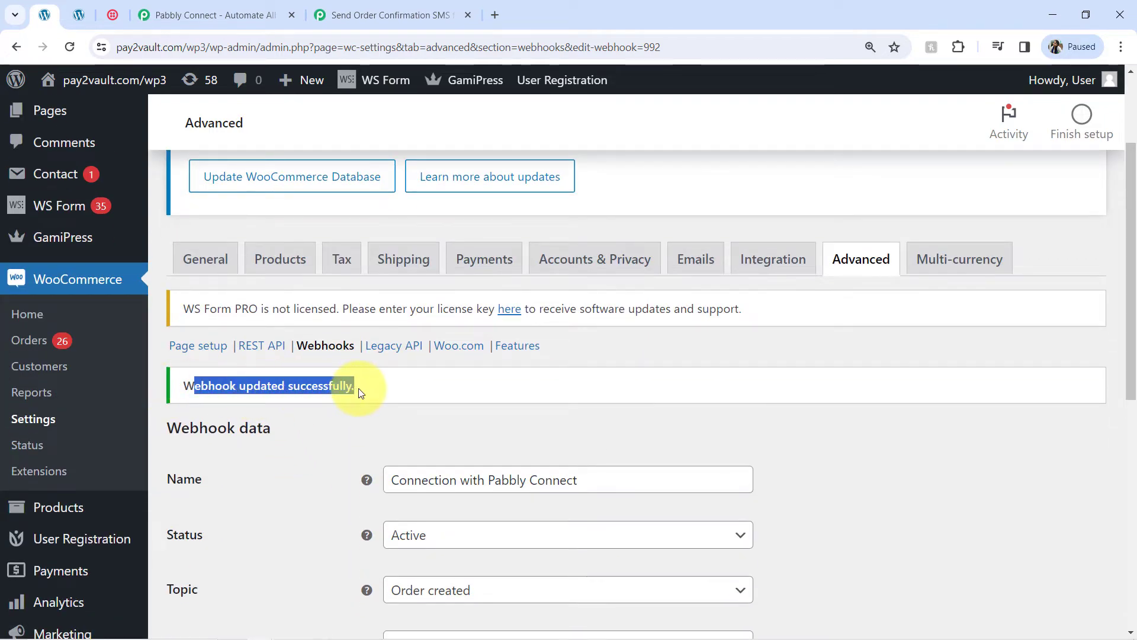
scroll(556, 329, down, 2)
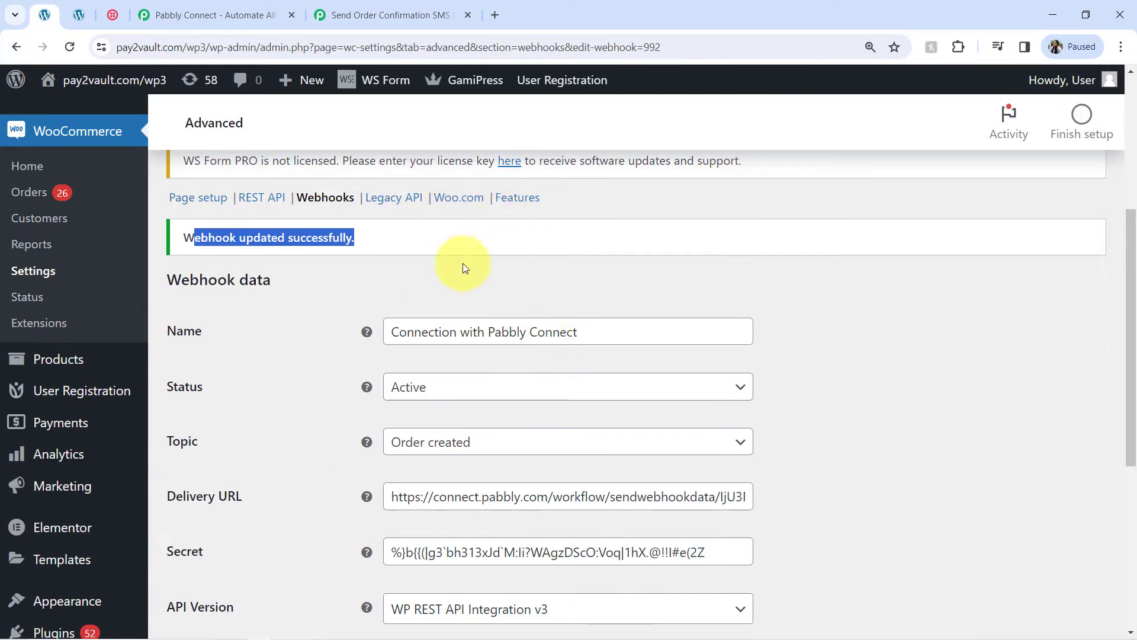
scroll(332, 266, down, 2)
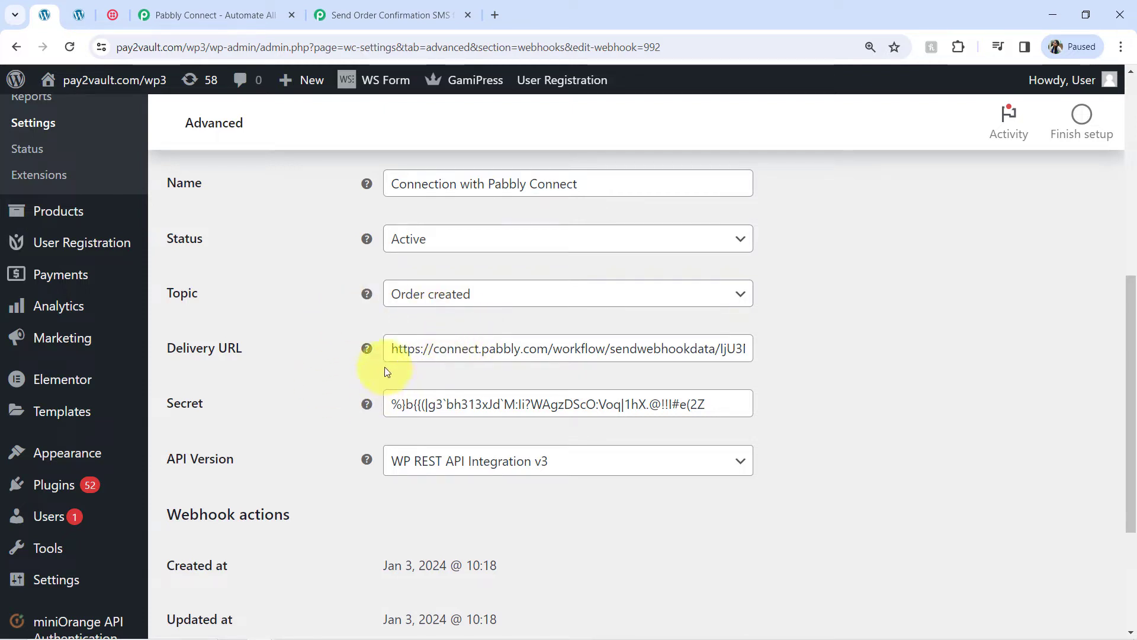
click(388, 15)
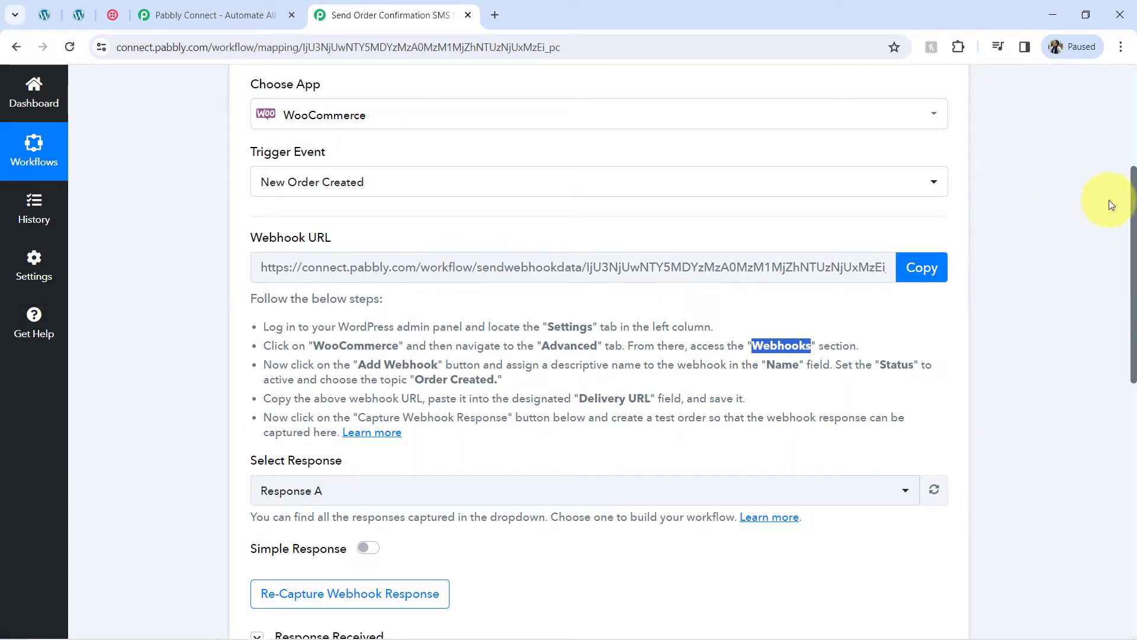
Step: Check the captured Webhook Id 992, confirm re-capturing the webhook response, then switch to the shop page
drag(1135, 186, 1123, 302)
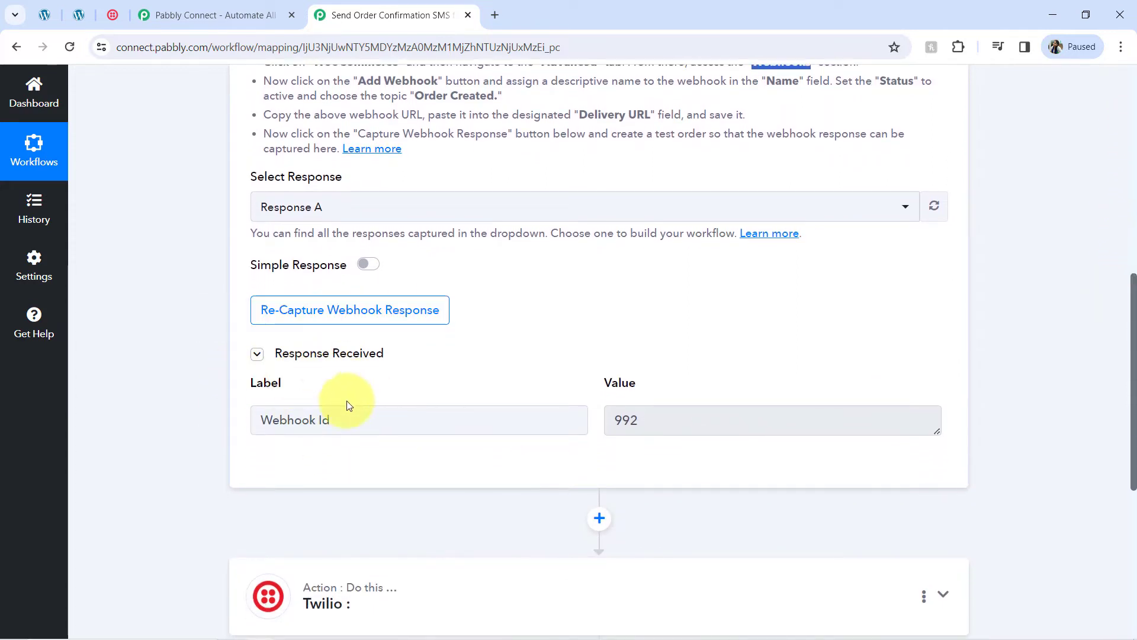
click(633, 414)
double_click(616, 407)
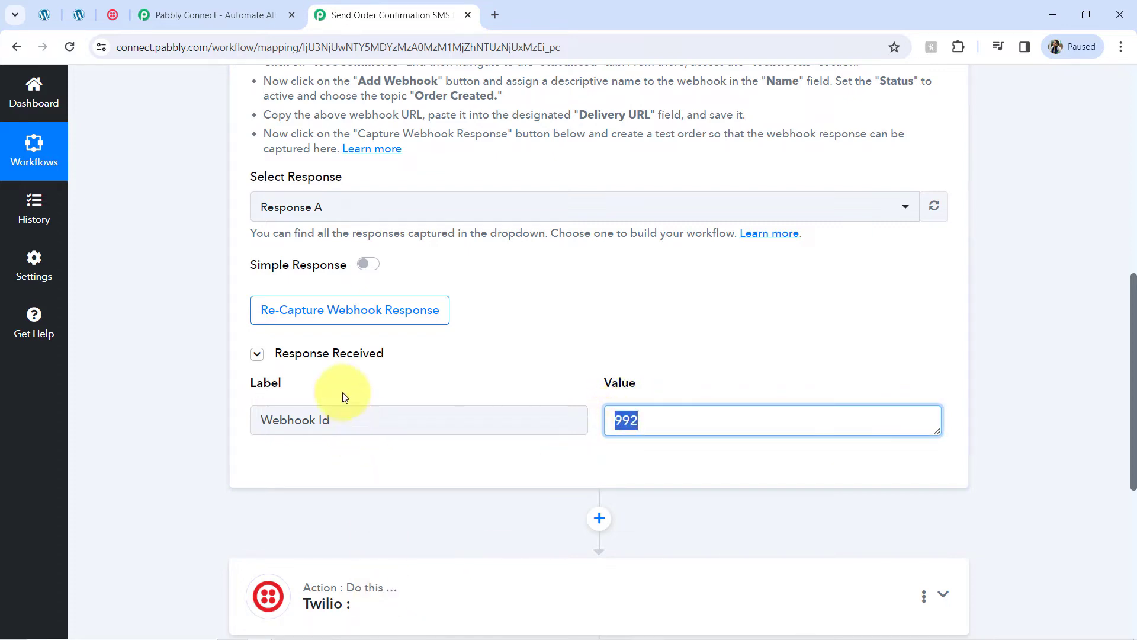
mouse_move(328, 344)
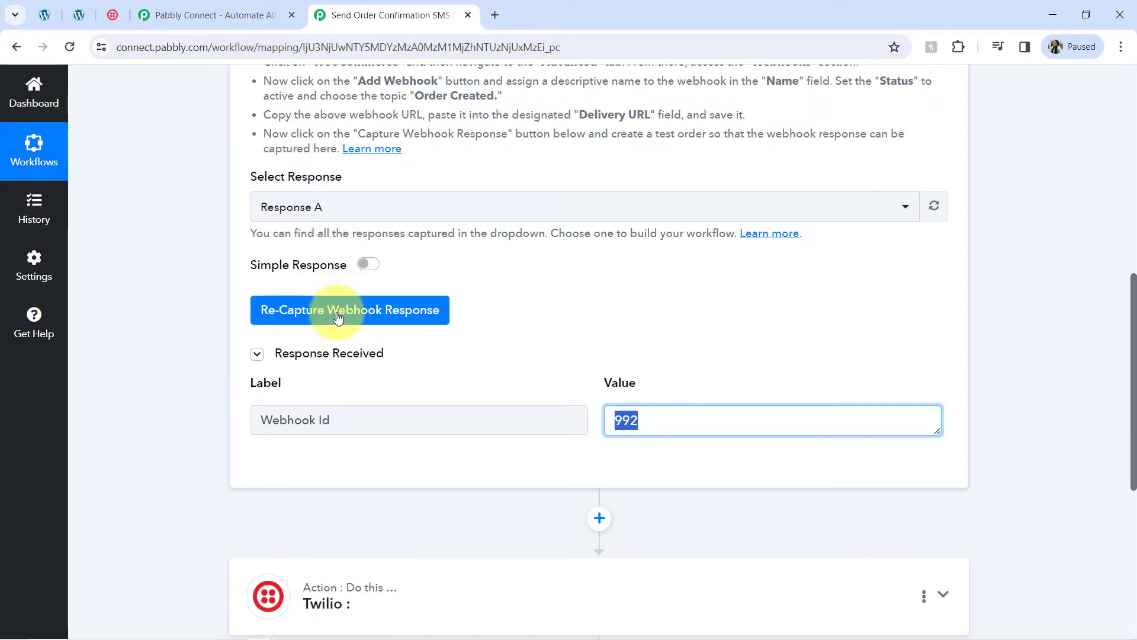
click(337, 318)
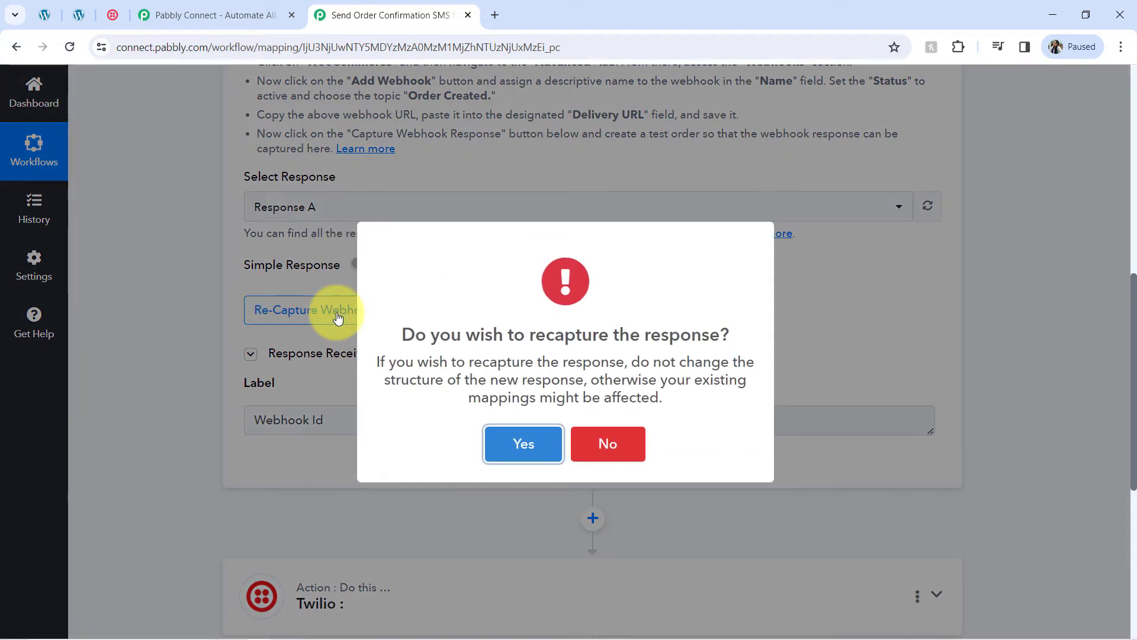
click(533, 451)
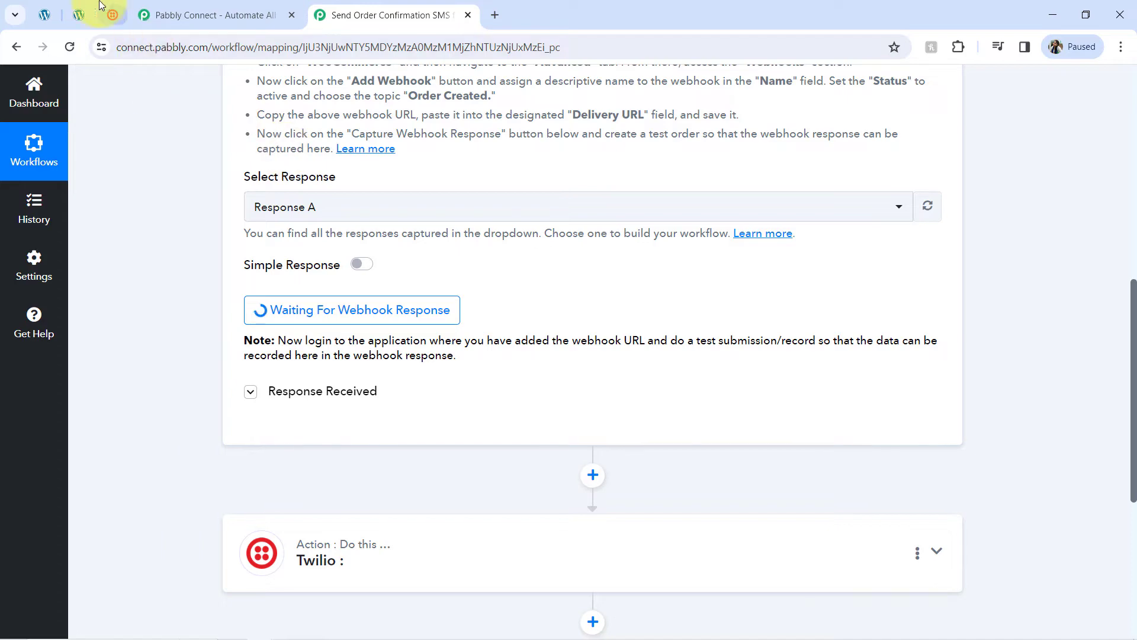
click(79, 14)
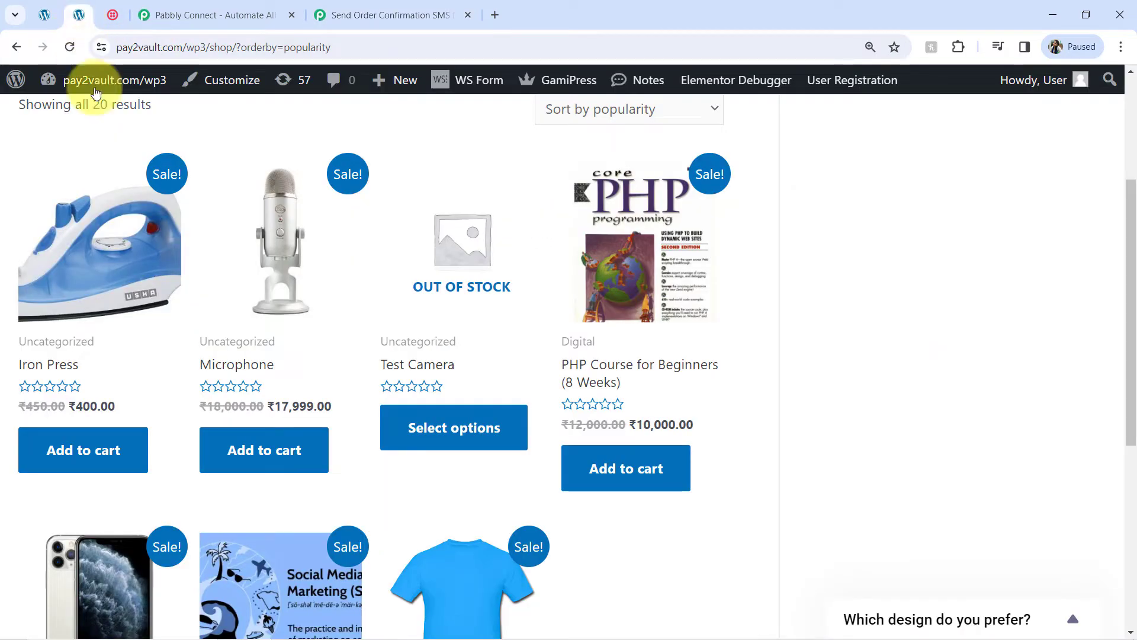
Step: Add Iron Press, Microphone and Round Neck Blue Tshirt to the cart, each in a new tab
right_click(91, 452)
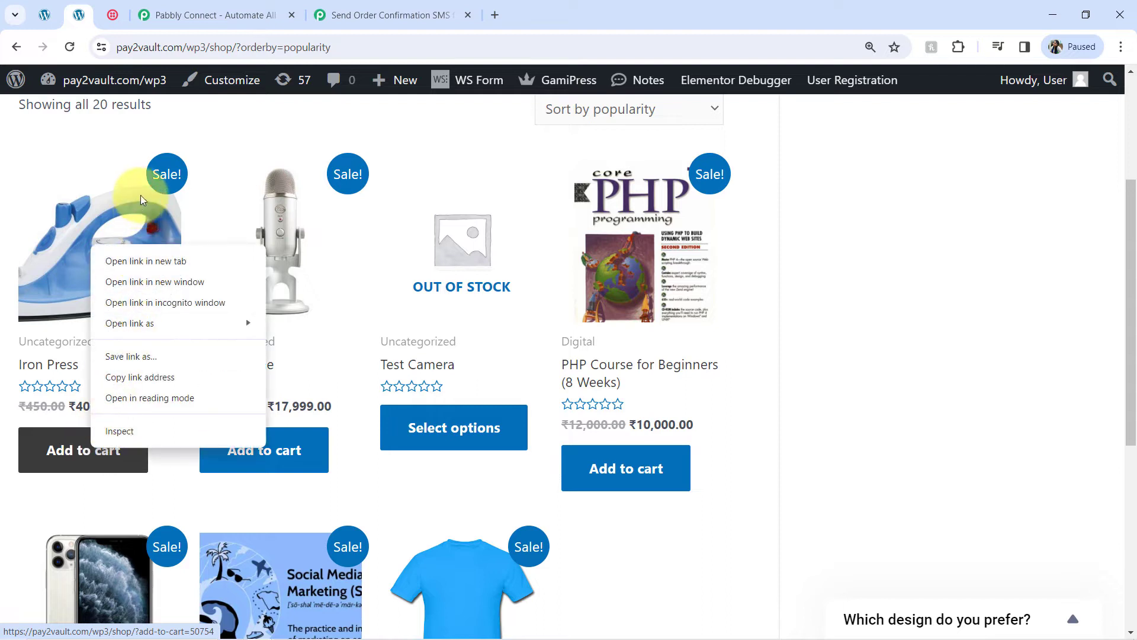
click(130, 261)
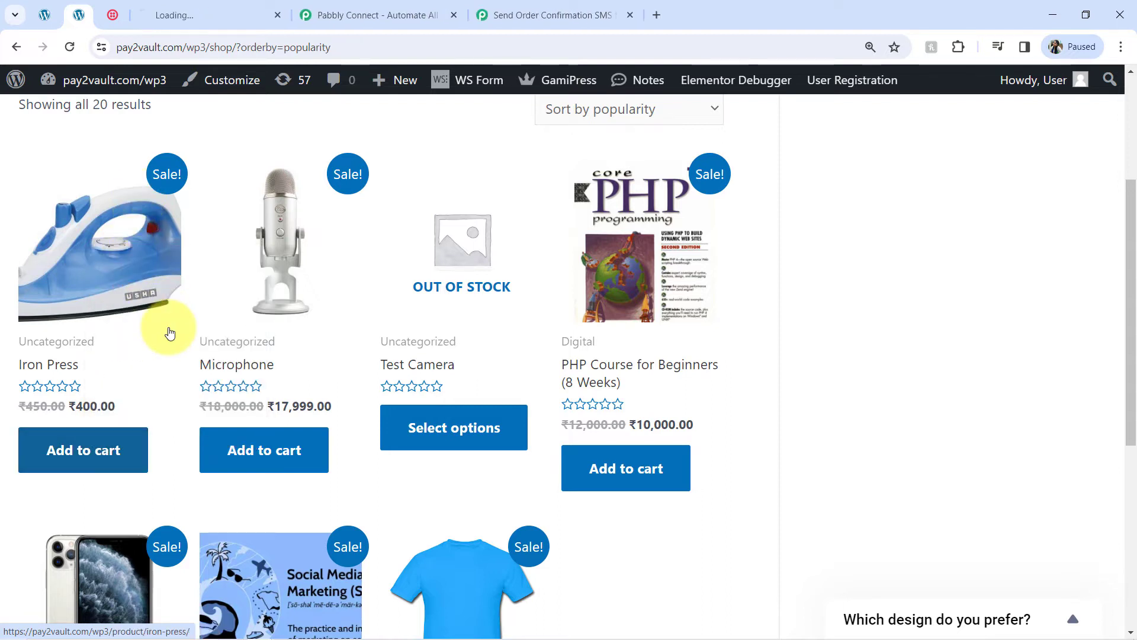
right_click(260, 453)
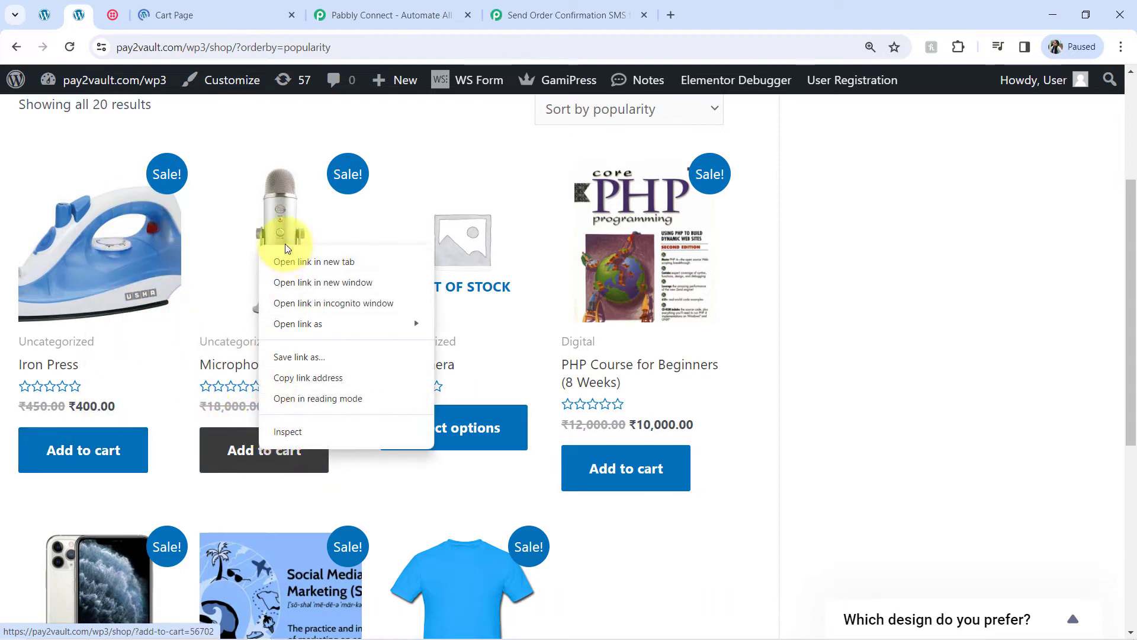
click(288, 264)
scroll(203, 528, down, 3)
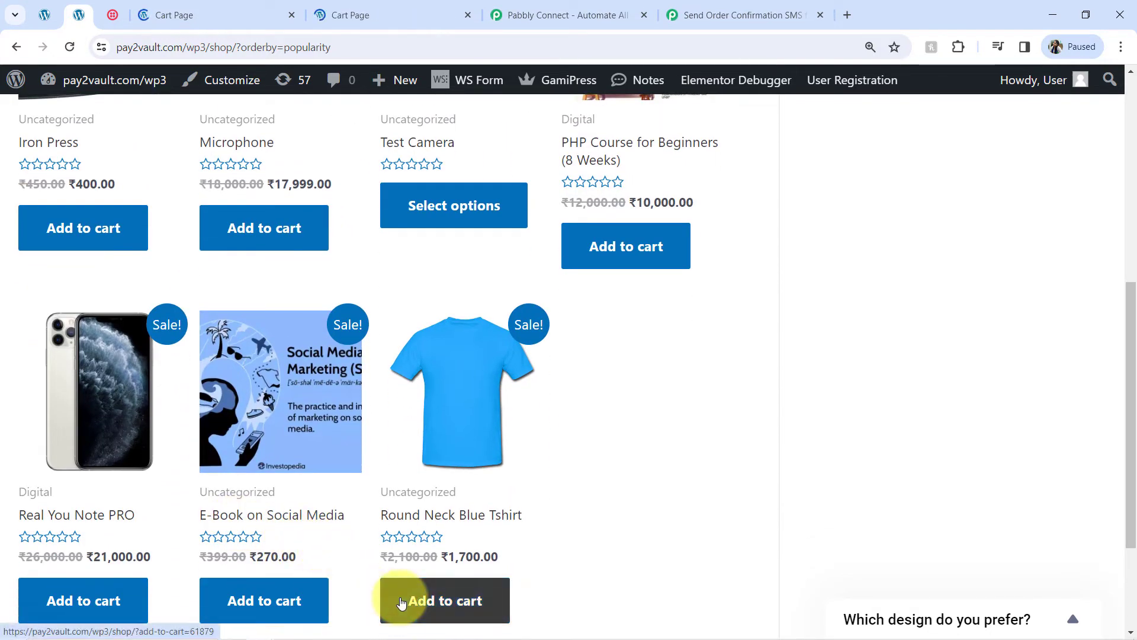
right_click(400, 598)
click(424, 412)
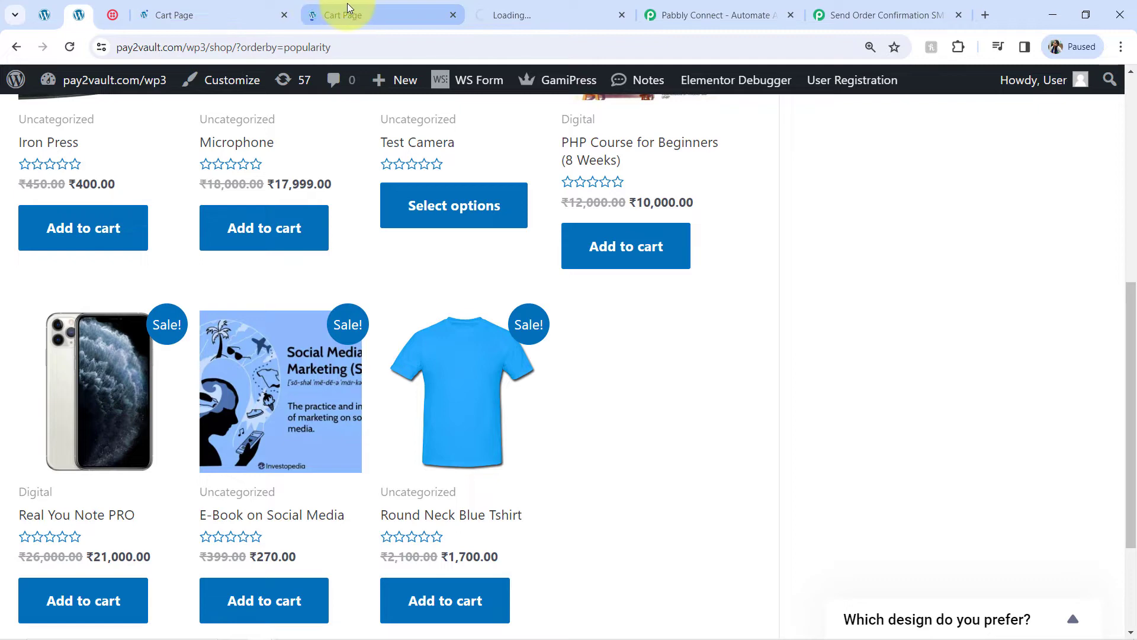
Step: Review the cart holding Iron Press and proceed to checkout
click(244, 12)
scroll(373, 318, down, 4)
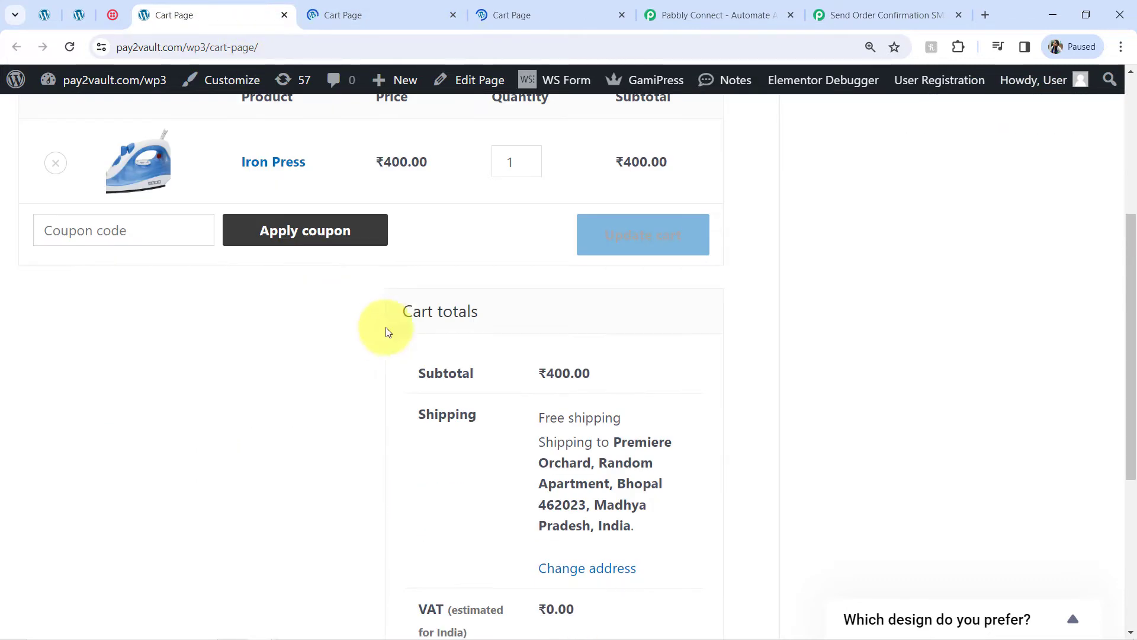
scroll(415, 326, up, 1)
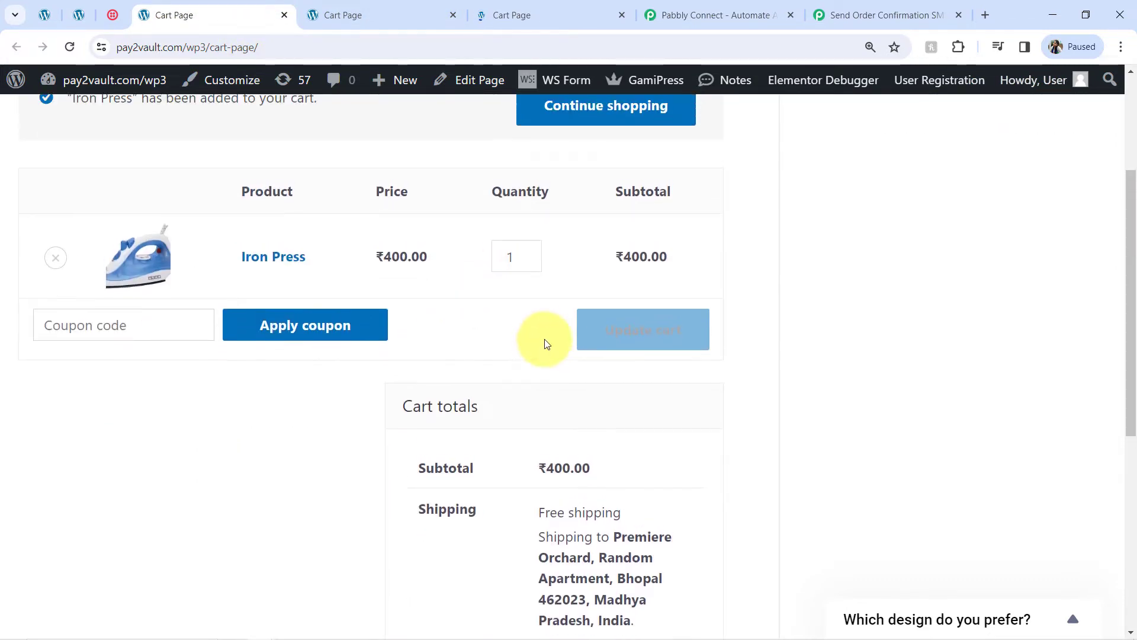
scroll(541, 355, down, 5)
click(528, 437)
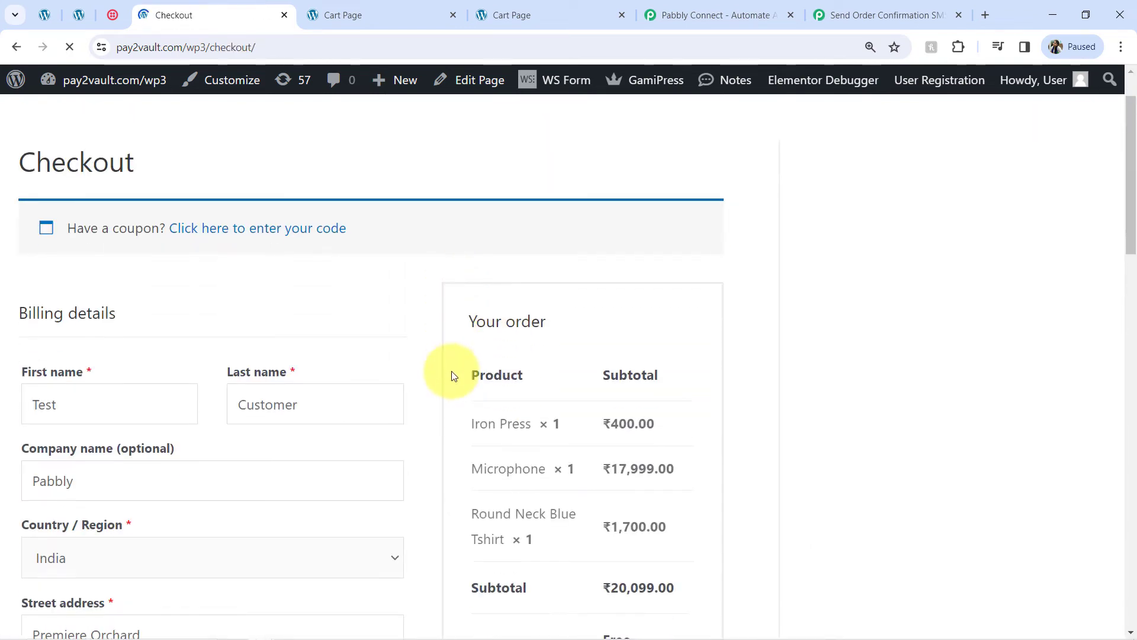
scroll(451, 376, down, 2)
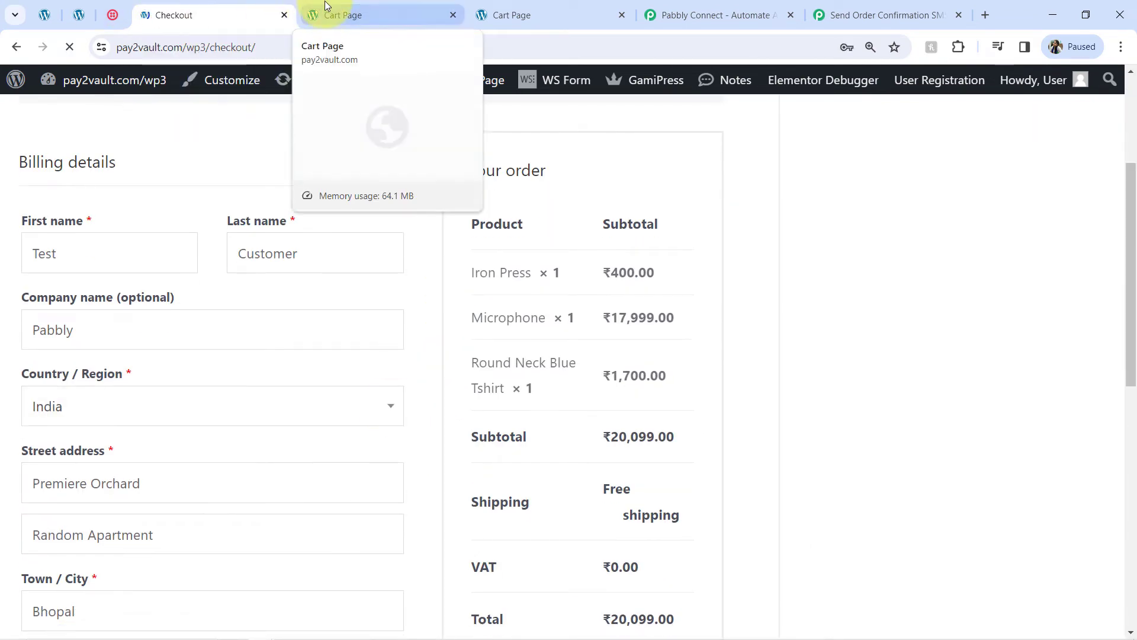
Step: Raise Microphone quantity to 2, adjust the Tshirt quantity, and check out all three items at ₹20,099.00
click(325, 6)
scroll(389, 338, down, 2)
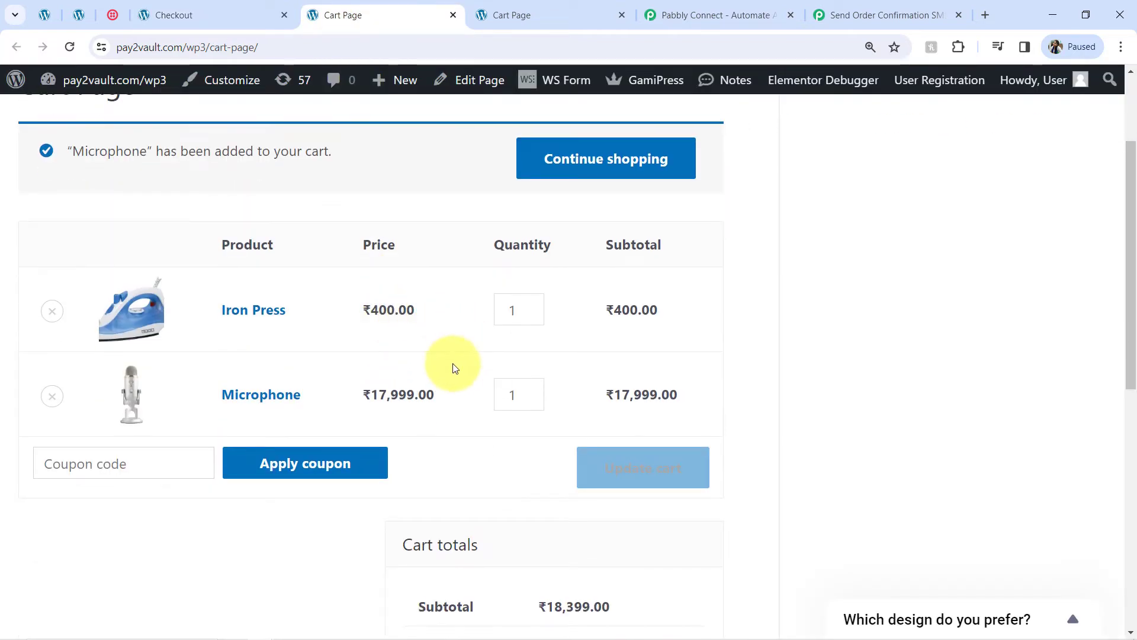
click(532, 390)
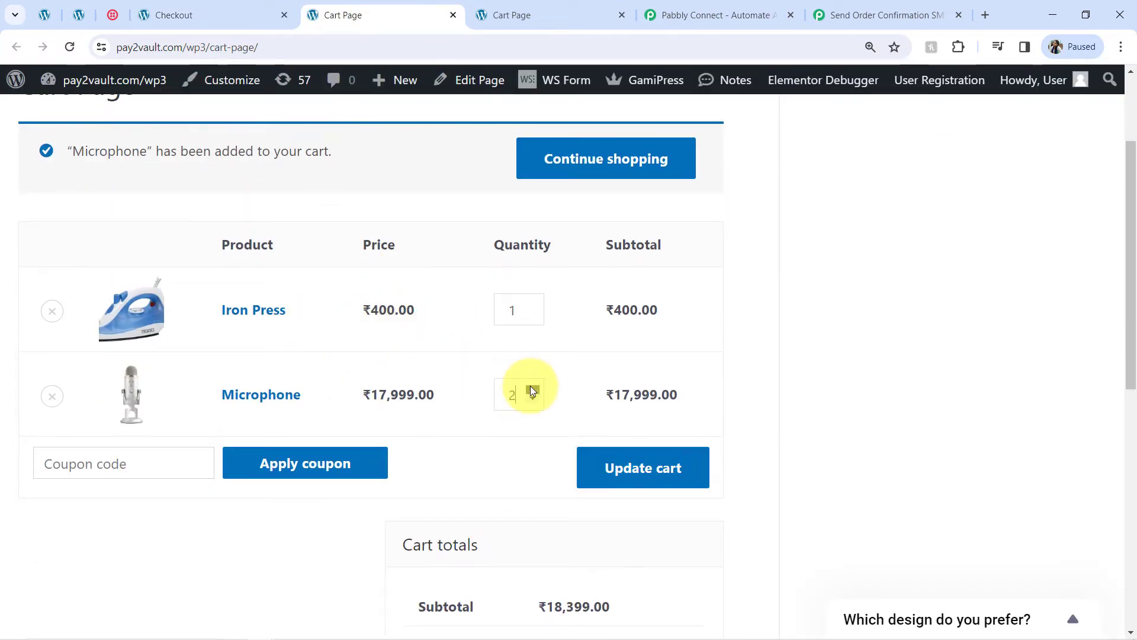
scroll(528, 389, down, 9)
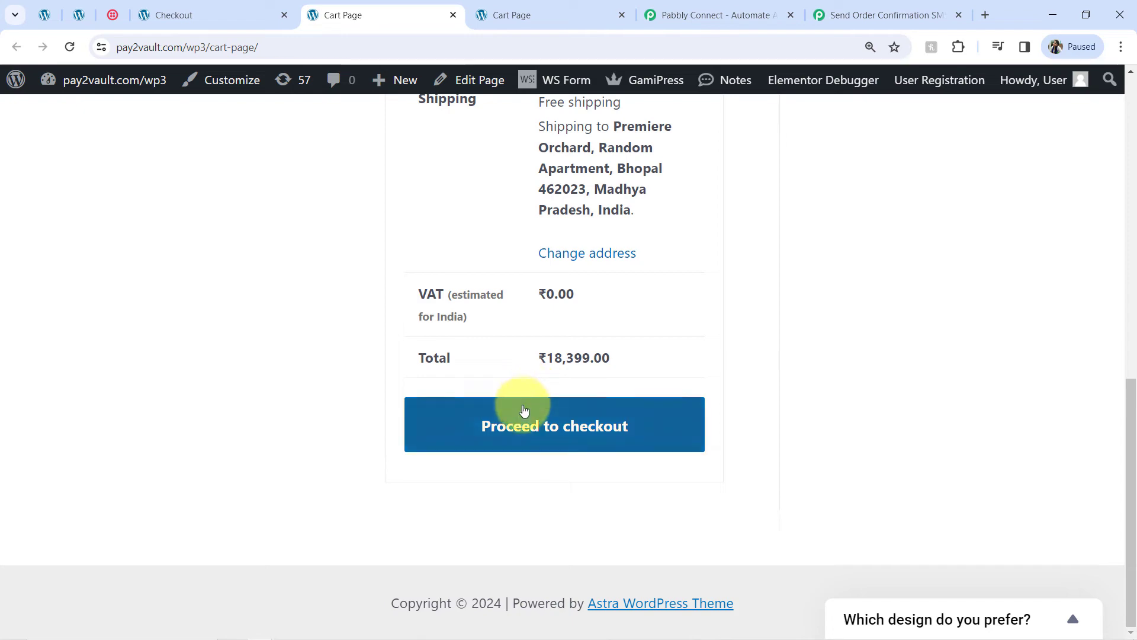
click(524, 410)
click(573, 6)
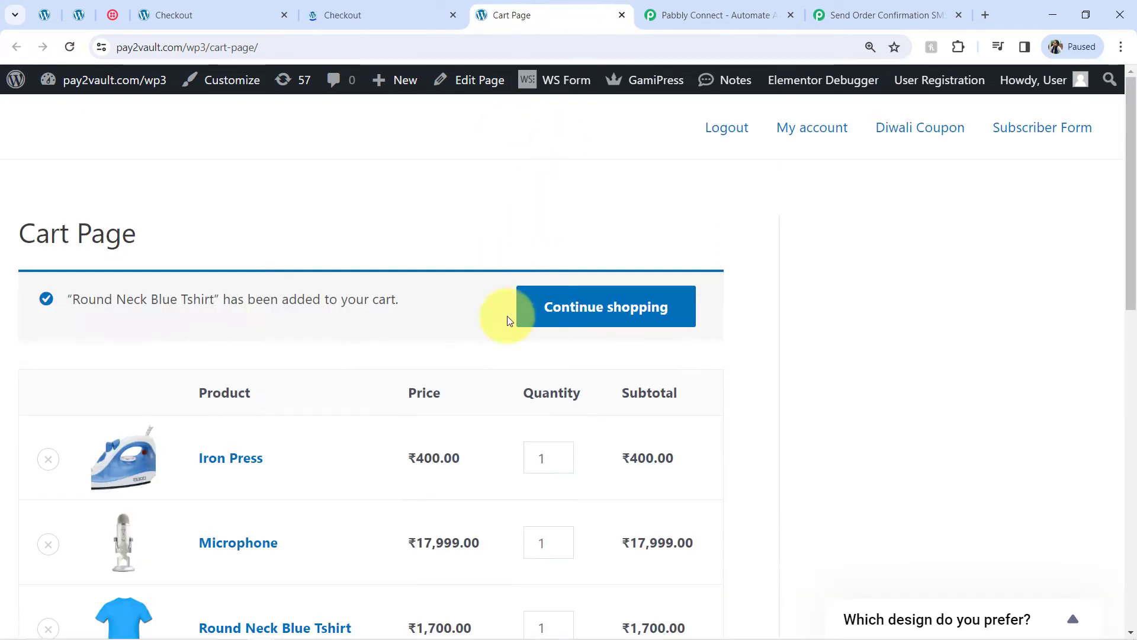
scroll(508, 315, down, 5)
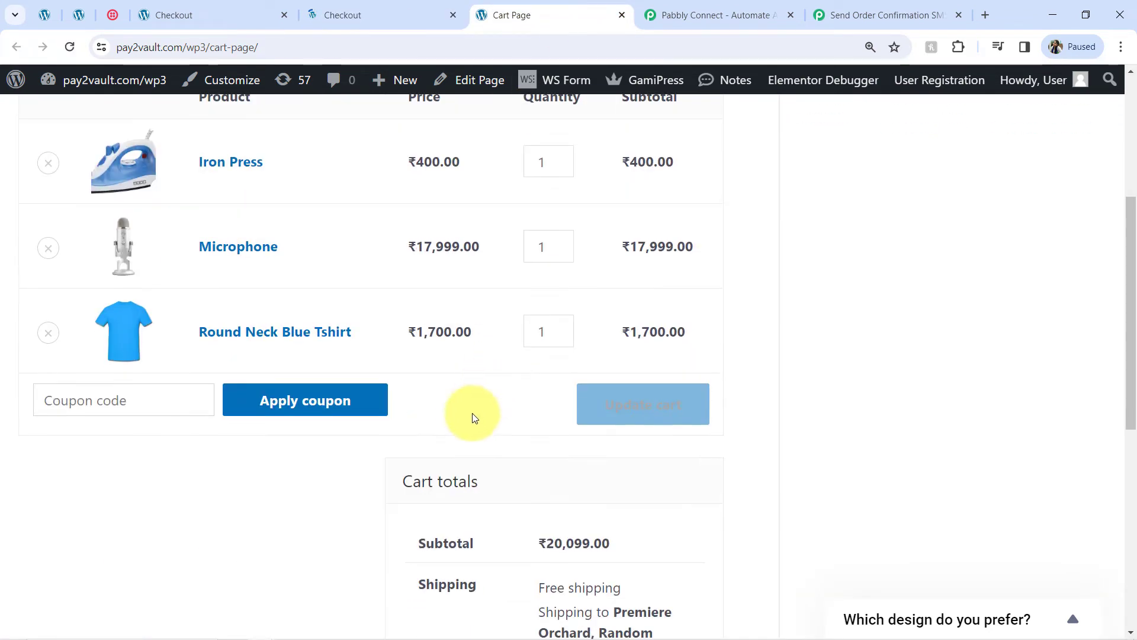
click(562, 324)
scroll(561, 331, down, 8)
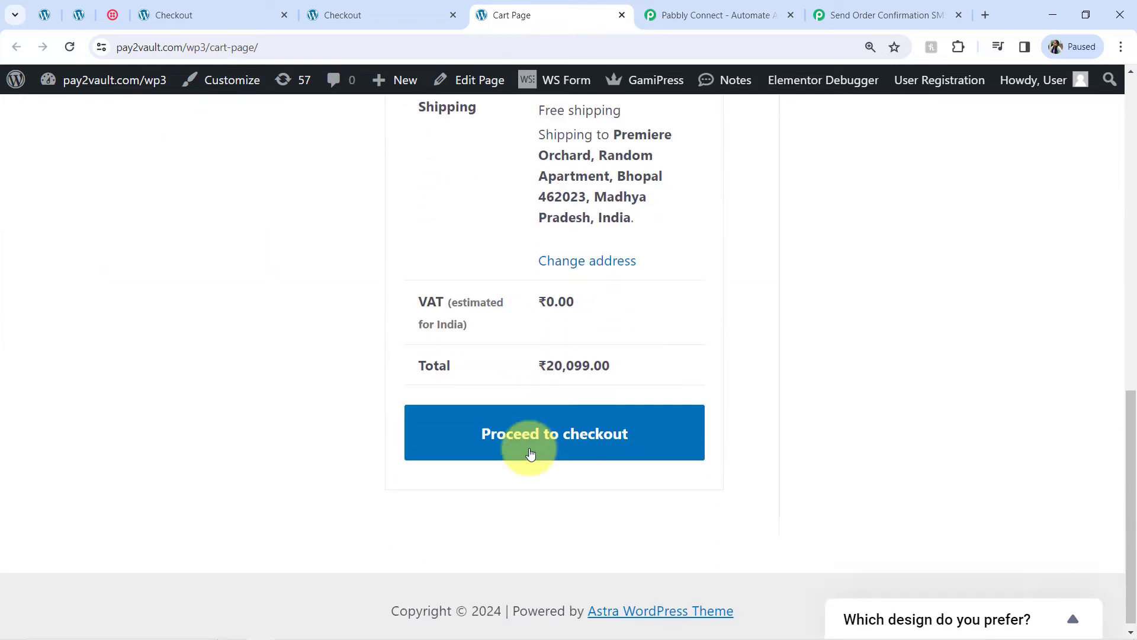
click(521, 421)
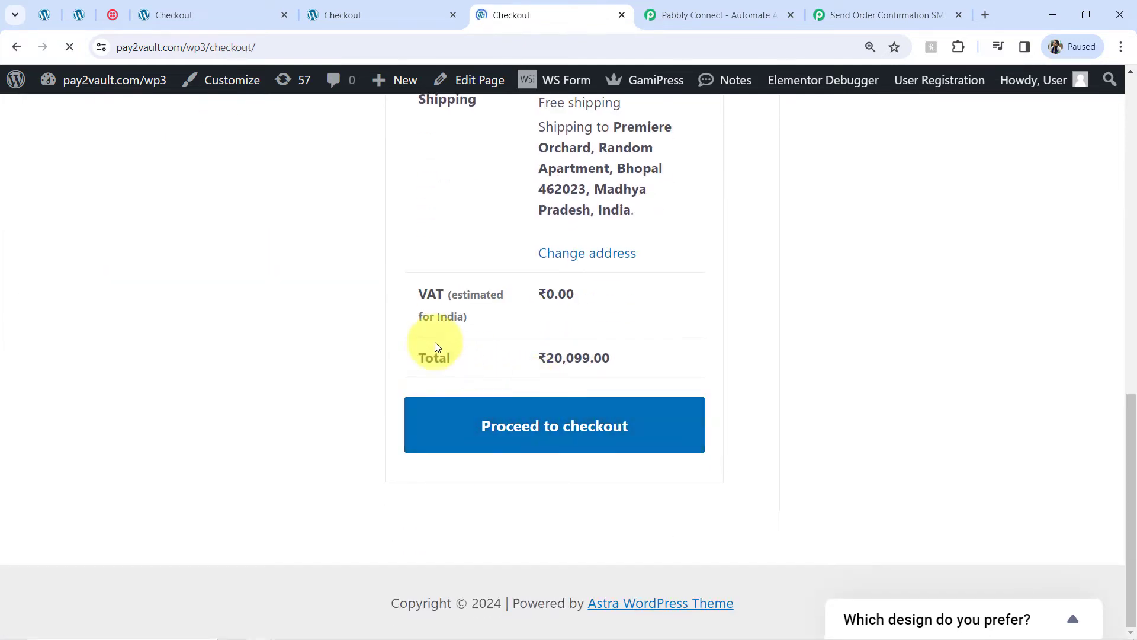
Step: Close the duplicate checkout tab and review the billing name Test Customer and the ordered items
click(279, 16)
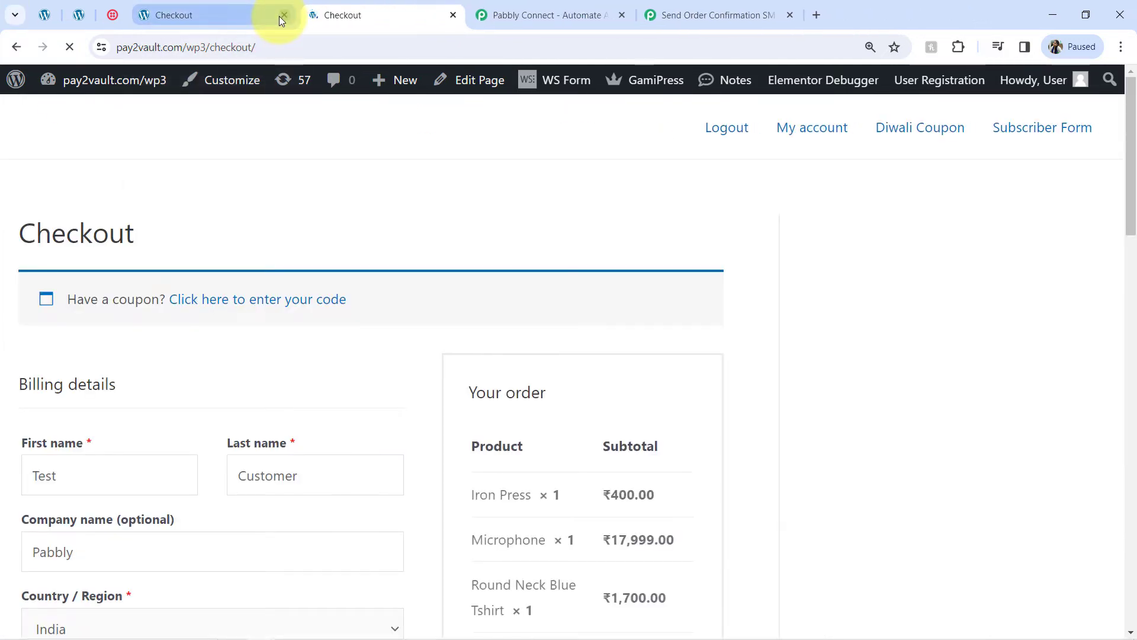
scroll(201, 255, down, 2)
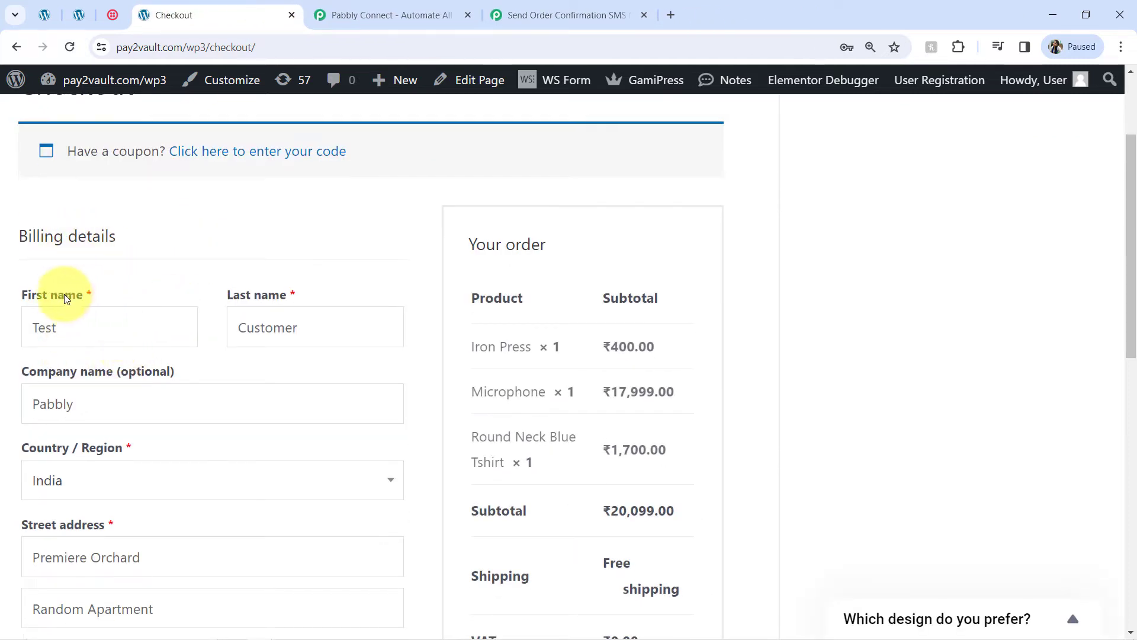
drag(51, 296, 62, 327)
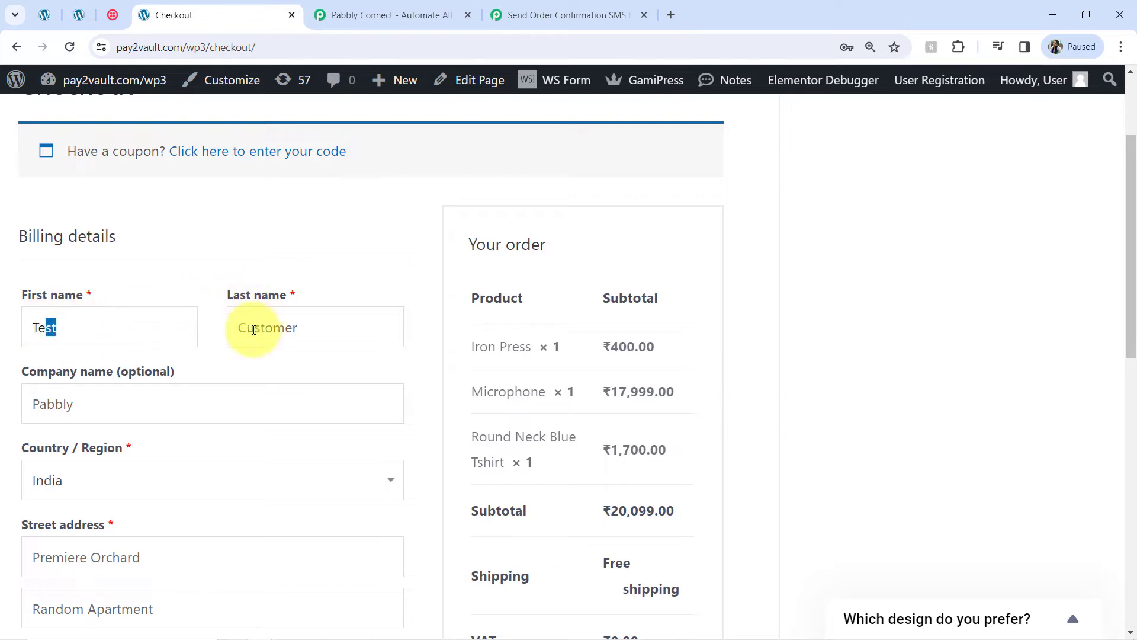
drag(254, 327, 313, 342)
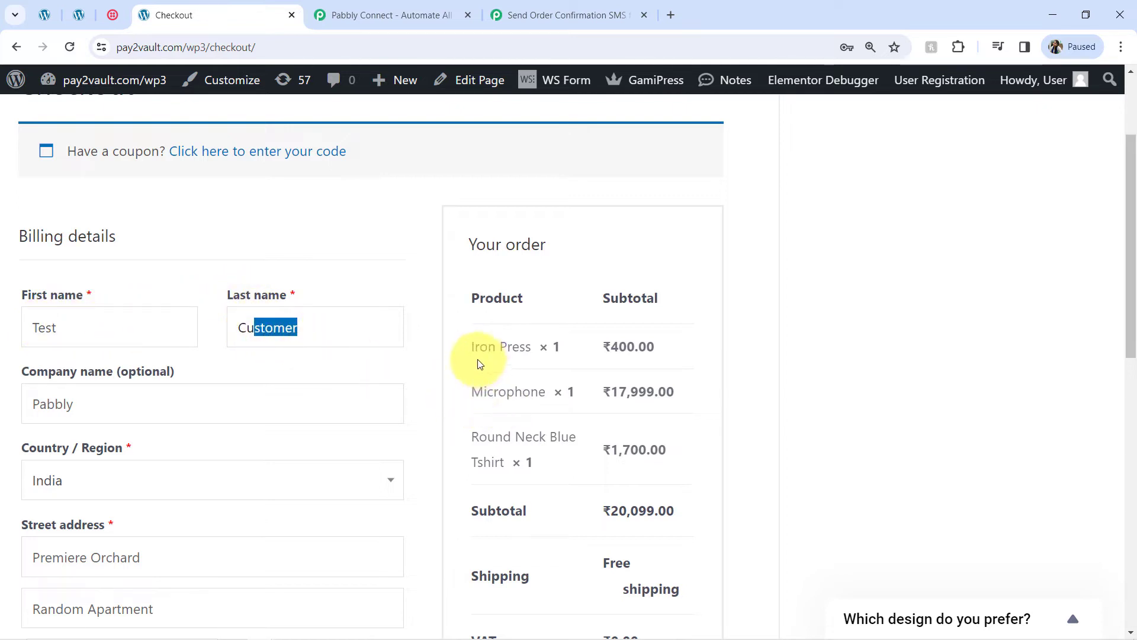
drag(475, 359, 619, 355)
drag(506, 409, 638, 395)
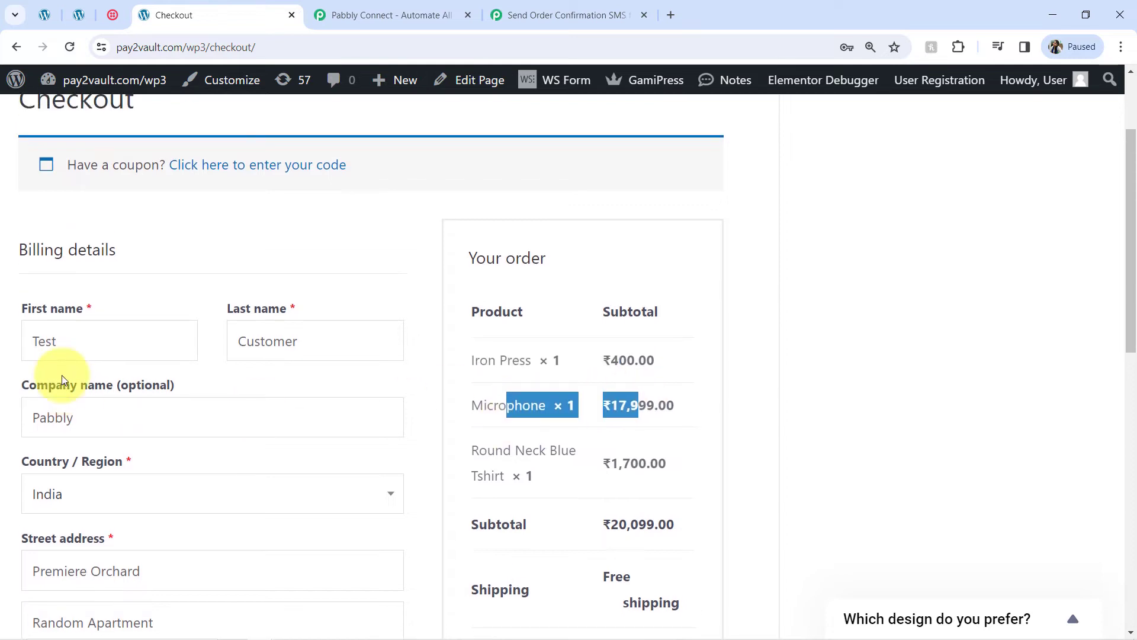
scroll(116, 372, down, 3)
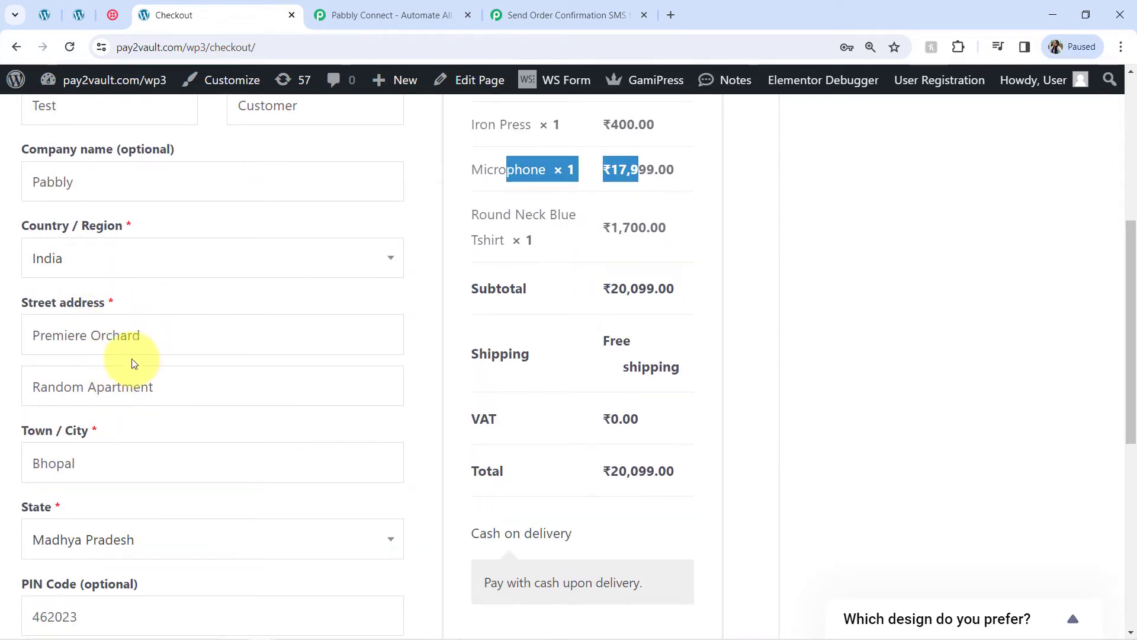
scroll(119, 350, down, 2)
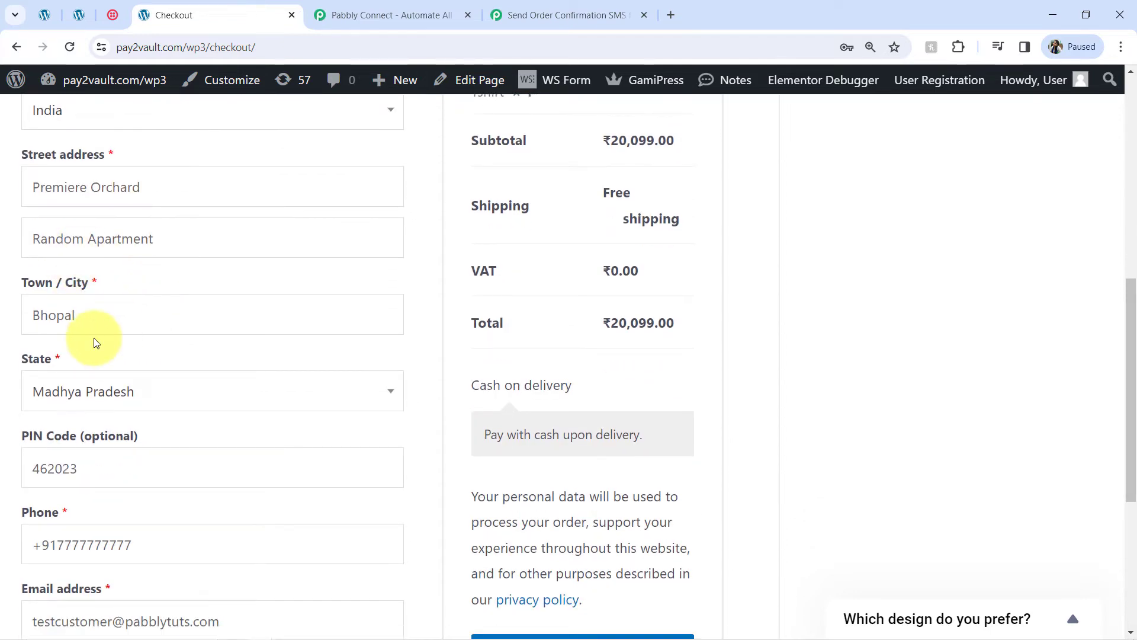
scroll(165, 306, down, 3)
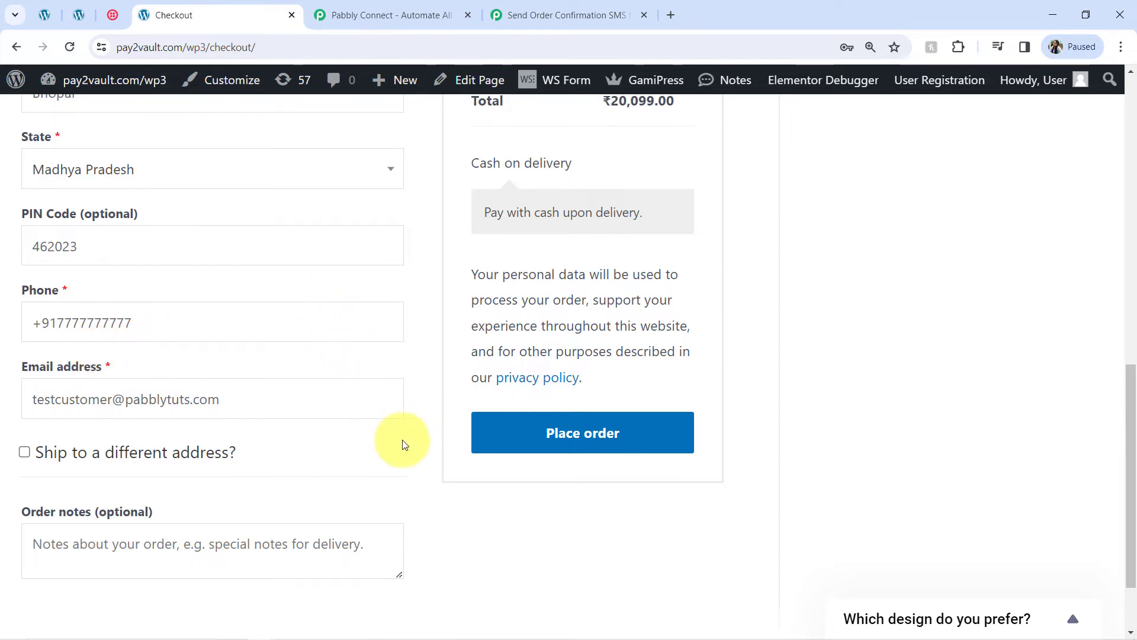
Step: Place the ₹20,099.00 cash-on-delivery order and check the order-received confirmation message
click(504, 436)
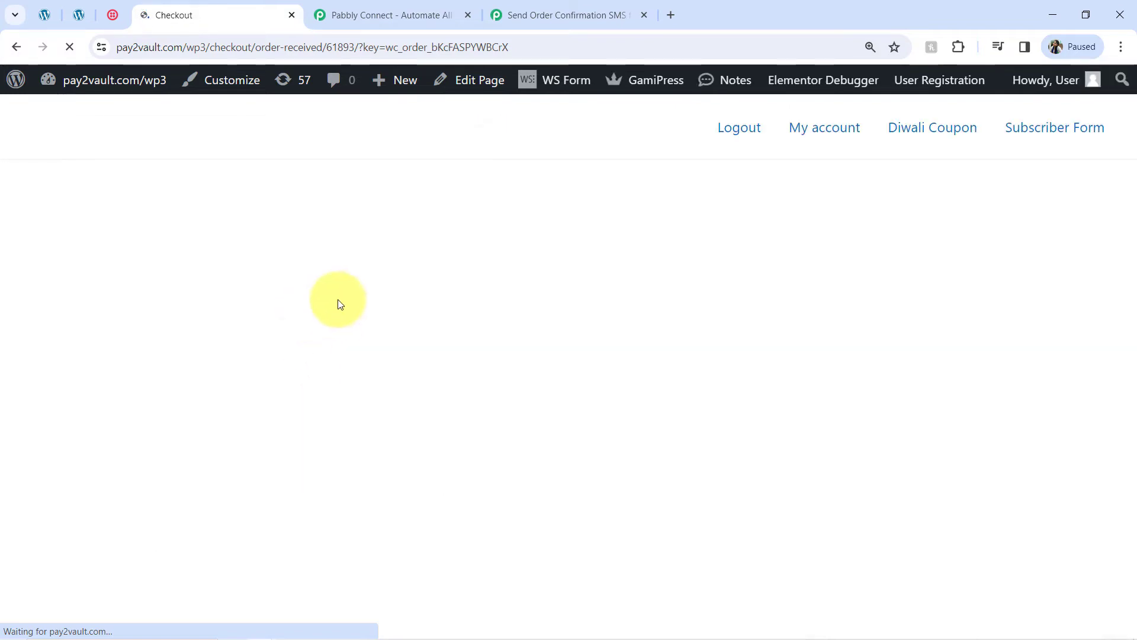
scroll(139, 305, down, 3)
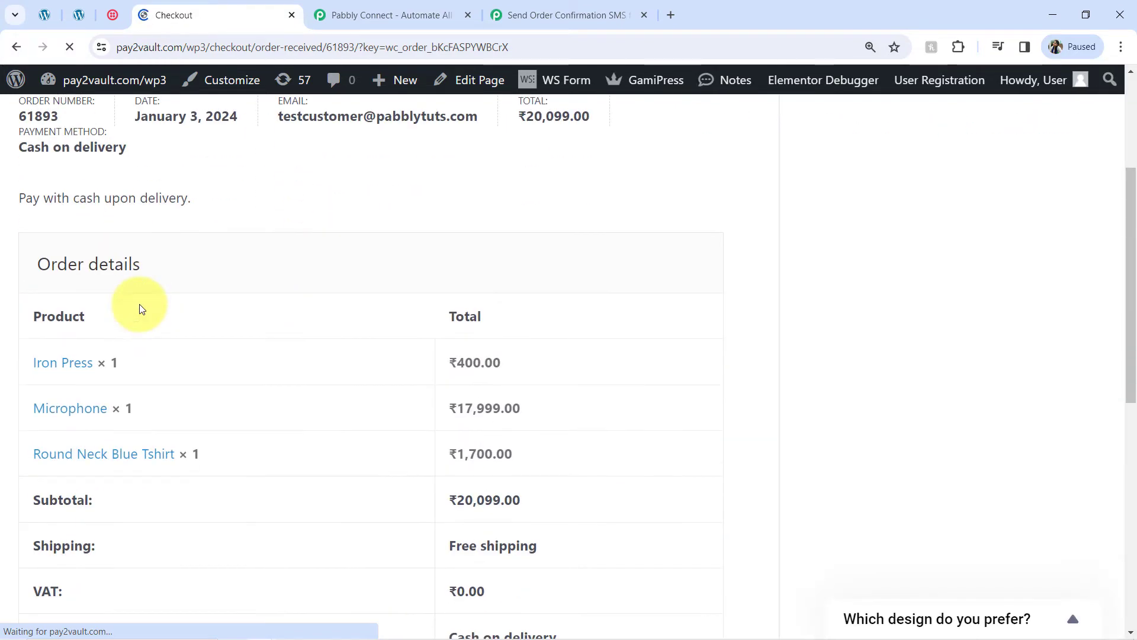
scroll(144, 307, up, 2)
triple_click(102, 208)
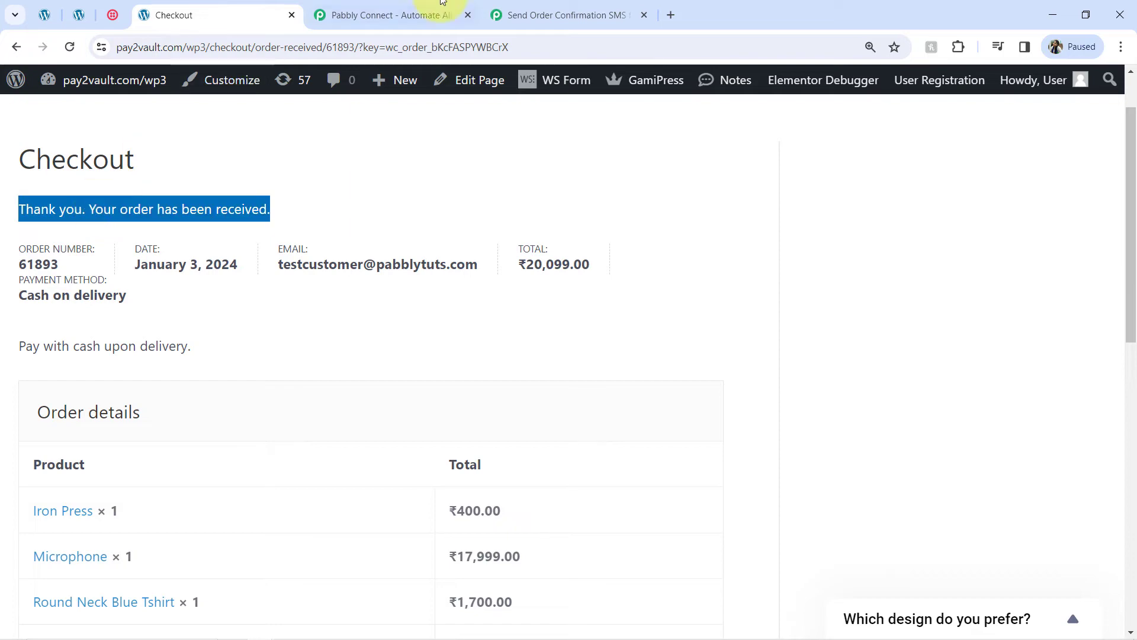
click(533, 15)
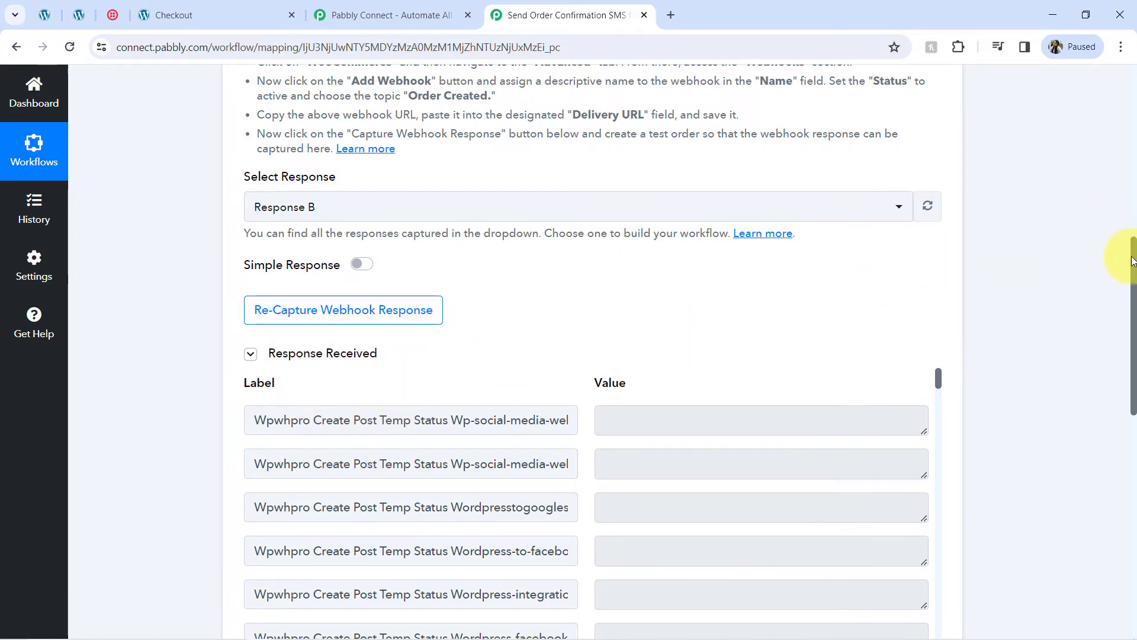
Step: Inspect the captured Response B's billing first and last name, e-mail and phone number
scroll(1133, 260, down, 3)
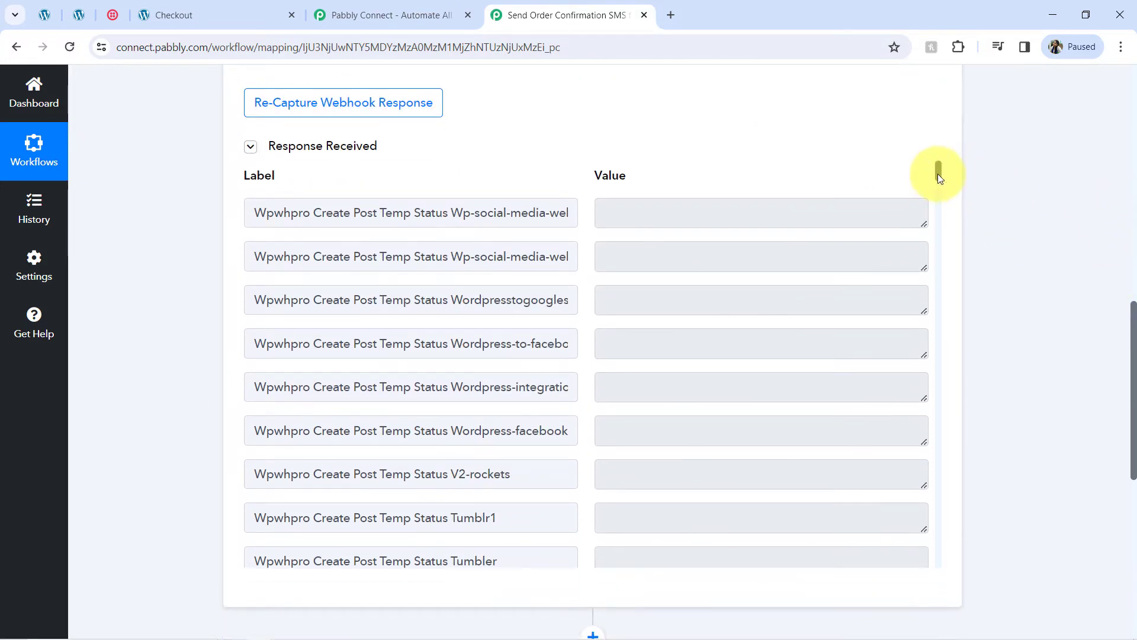
drag(937, 173, 923, 401)
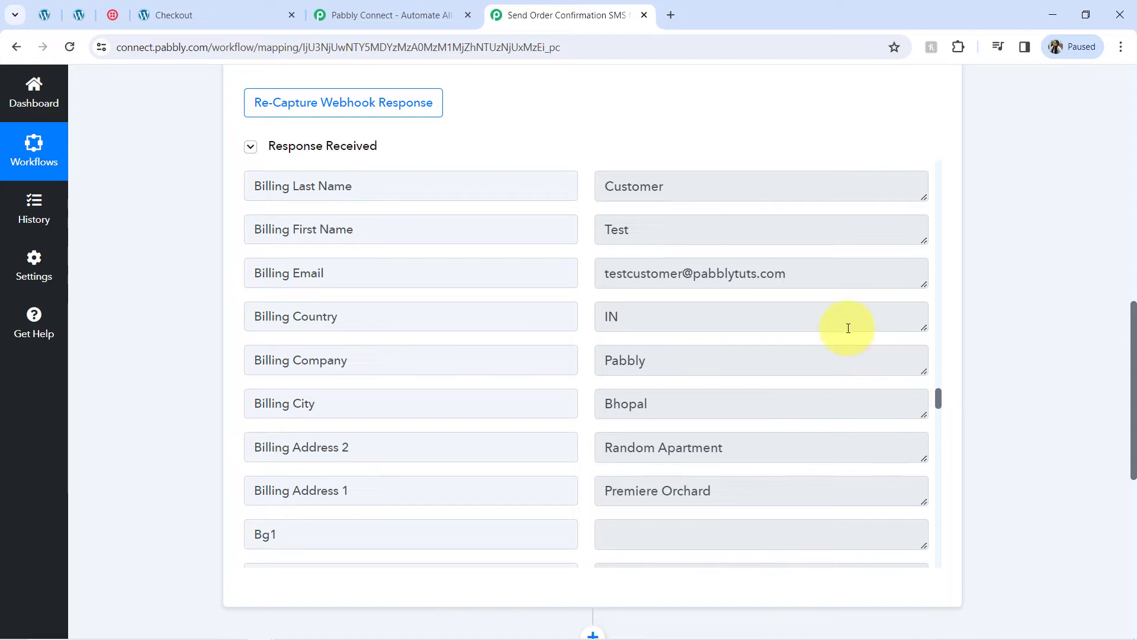
drag(609, 274, 702, 274)
click(646, 233)
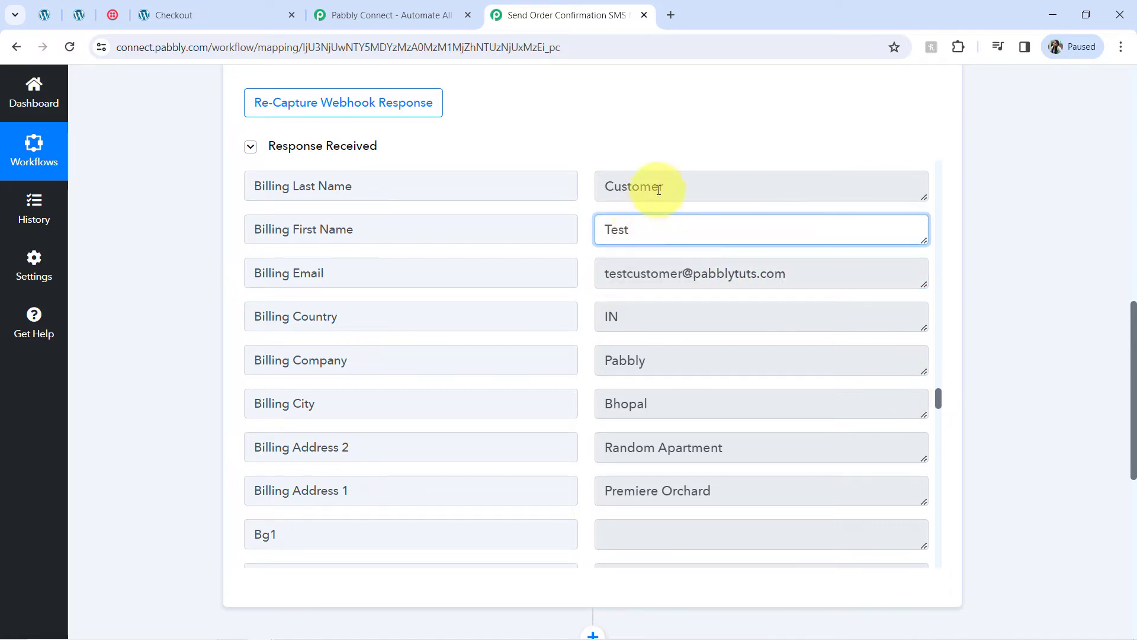
drag(640, 186, 663, 187)
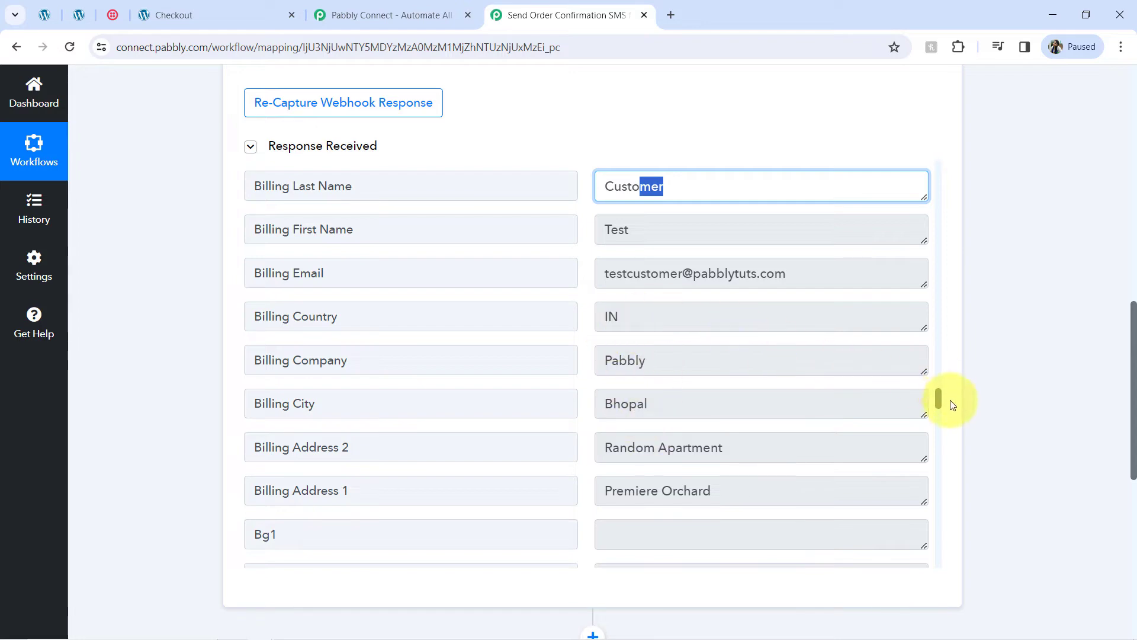
drag(938, 397, 916, 389)
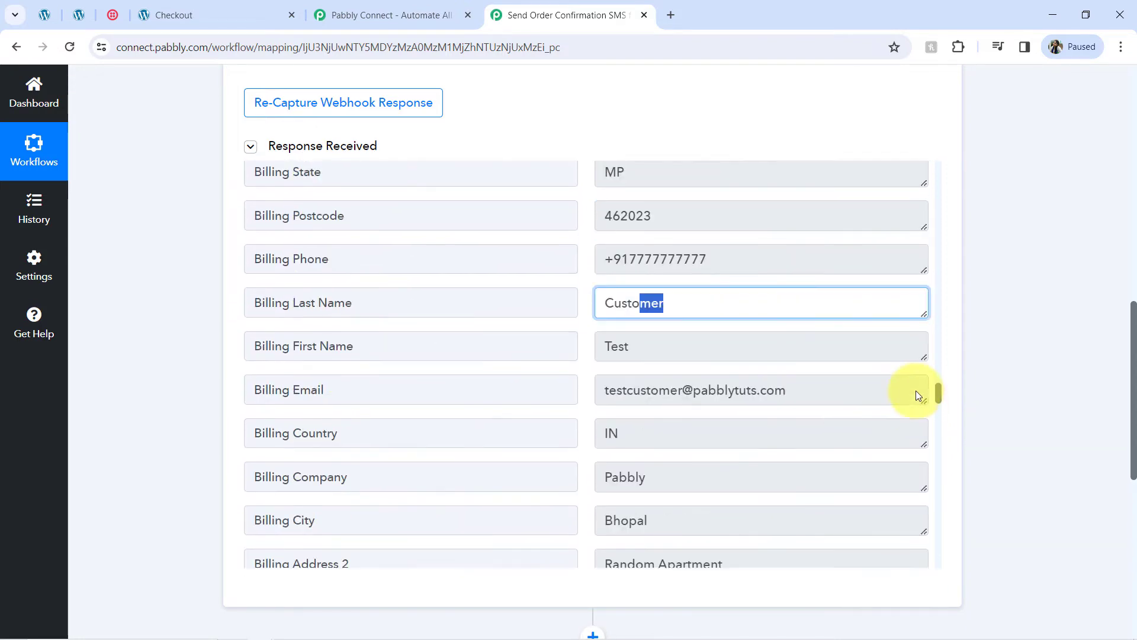
click(657, 278)
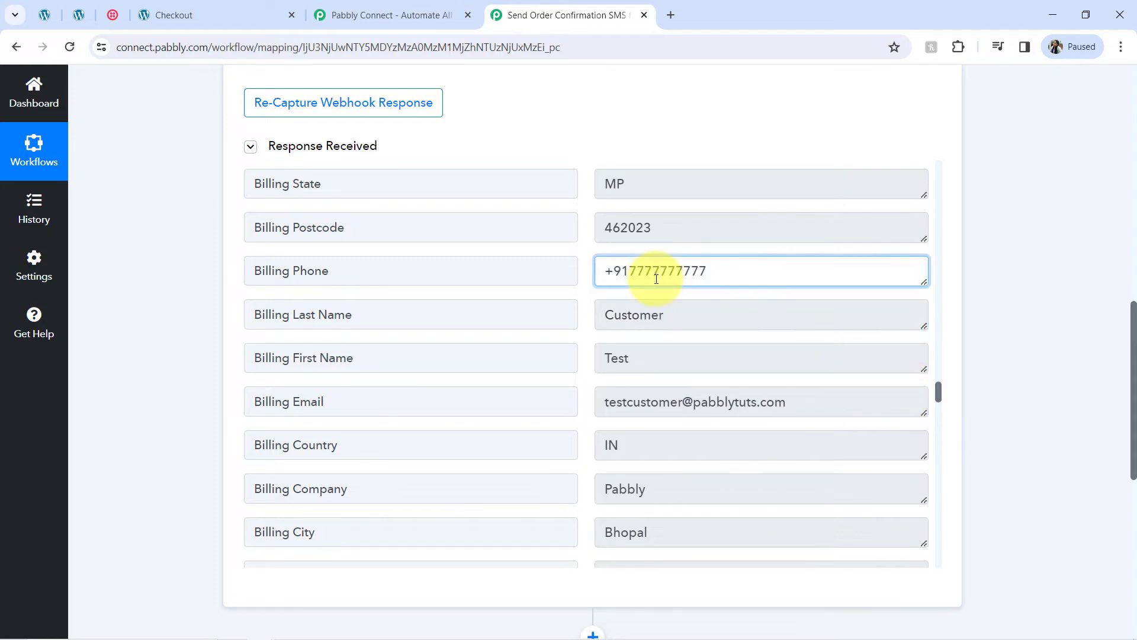
double_click(656, 277)
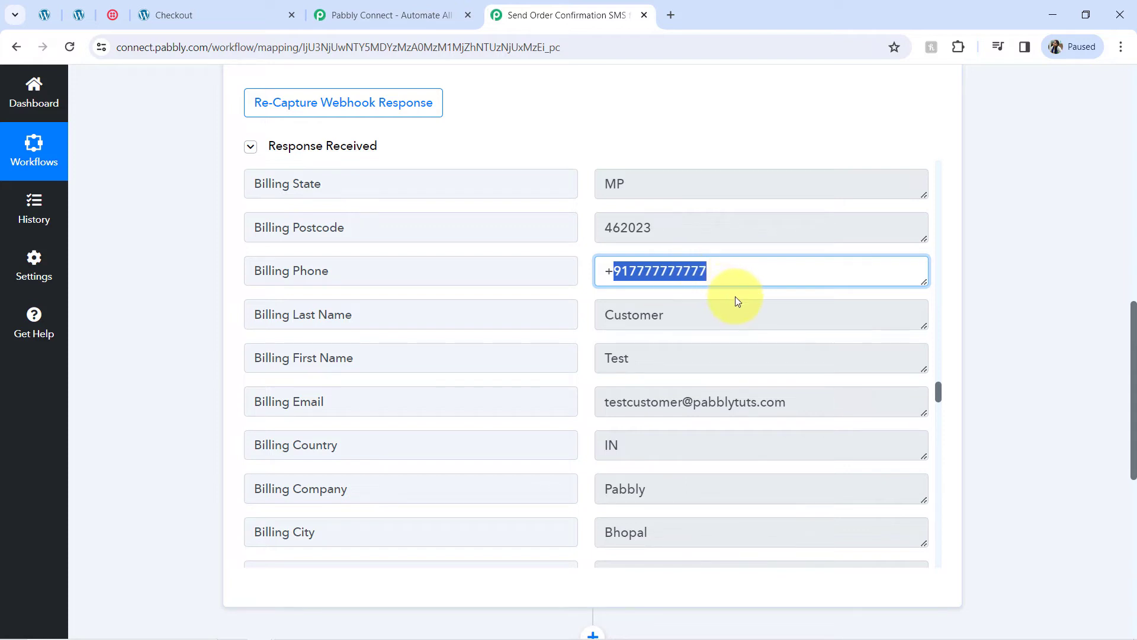
Step: Find the Line Items field in the trigger response and enlarge it to show all its data
key(ctrl+f)
text(lin)
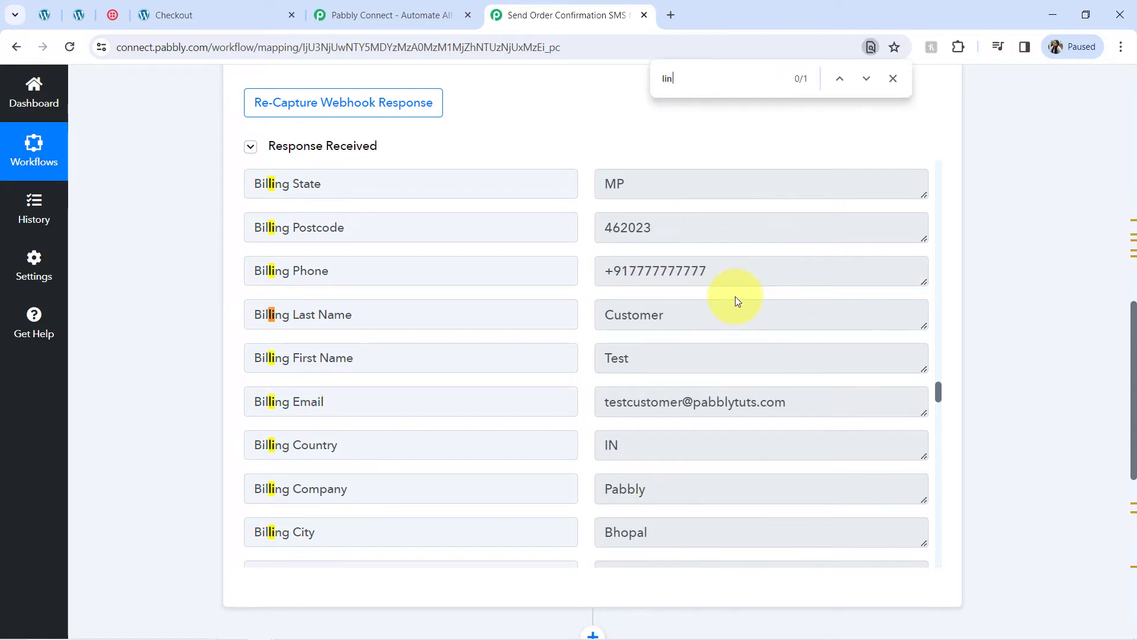
text(e item)
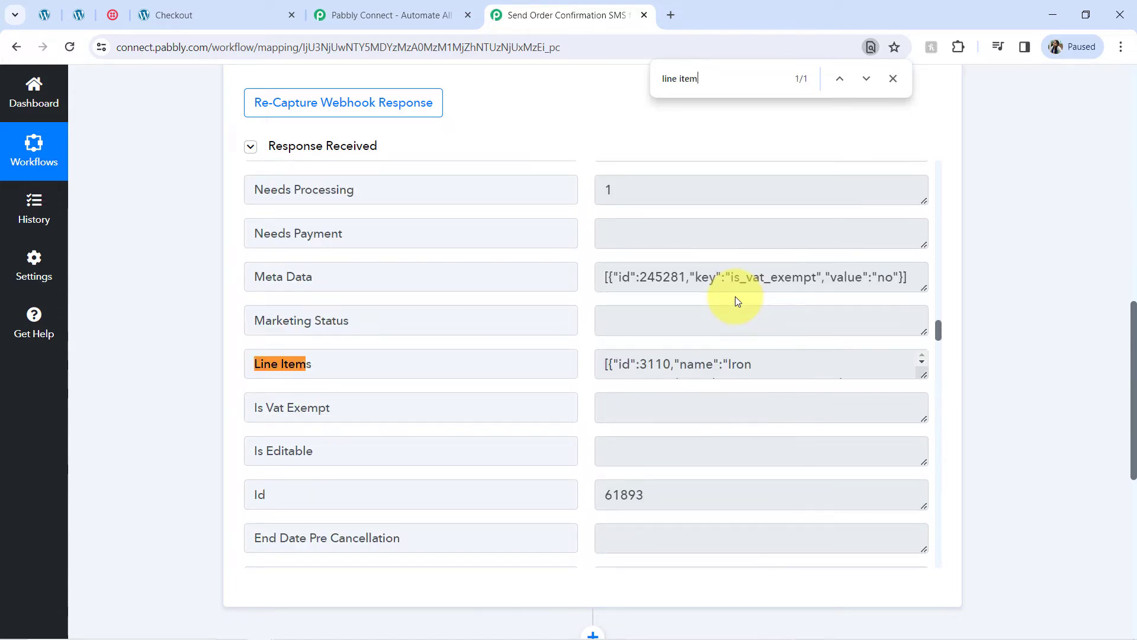
drag(926, 373, 912, 547)
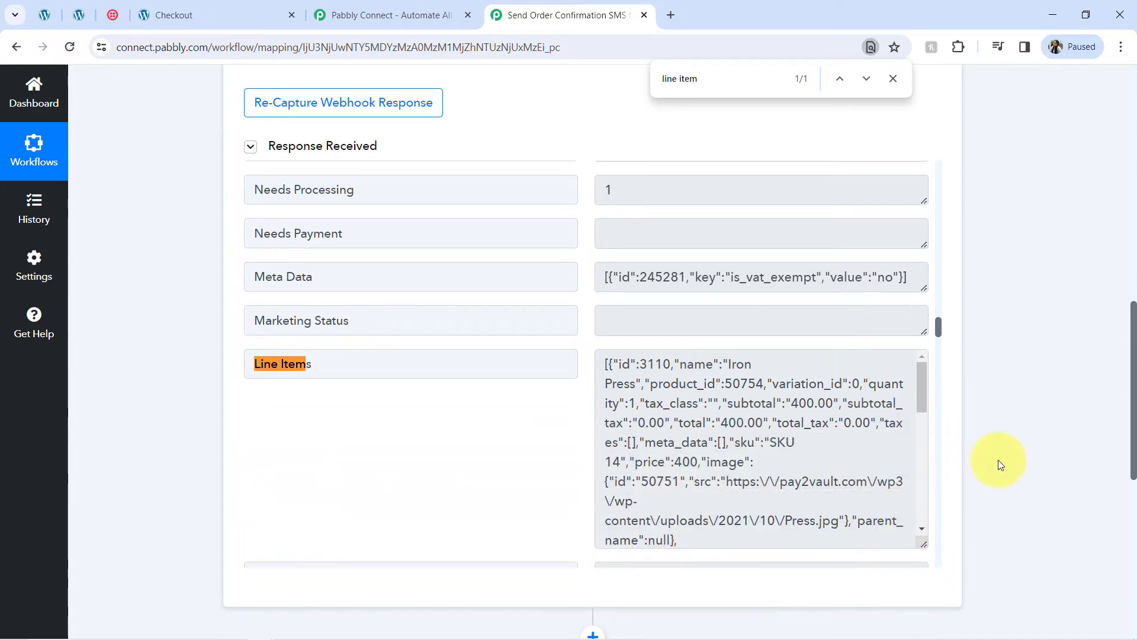
drag(1135, 341, 1135, 381)
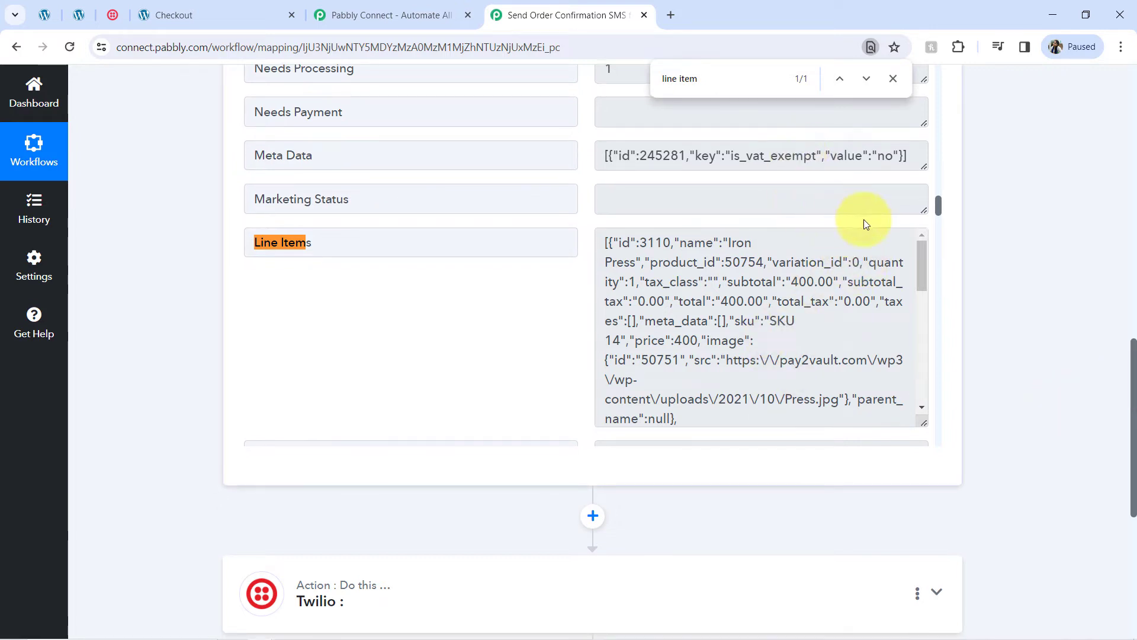
drag(918, 258, 894, 229)
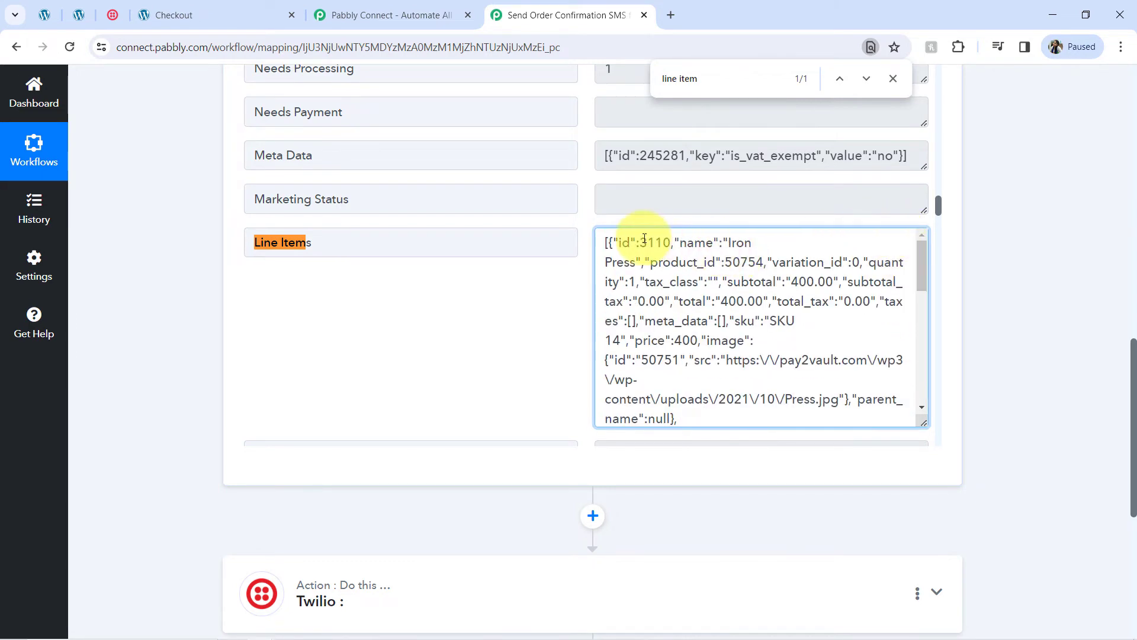
drag(640, 242, 638, 382)
click(710, 307)
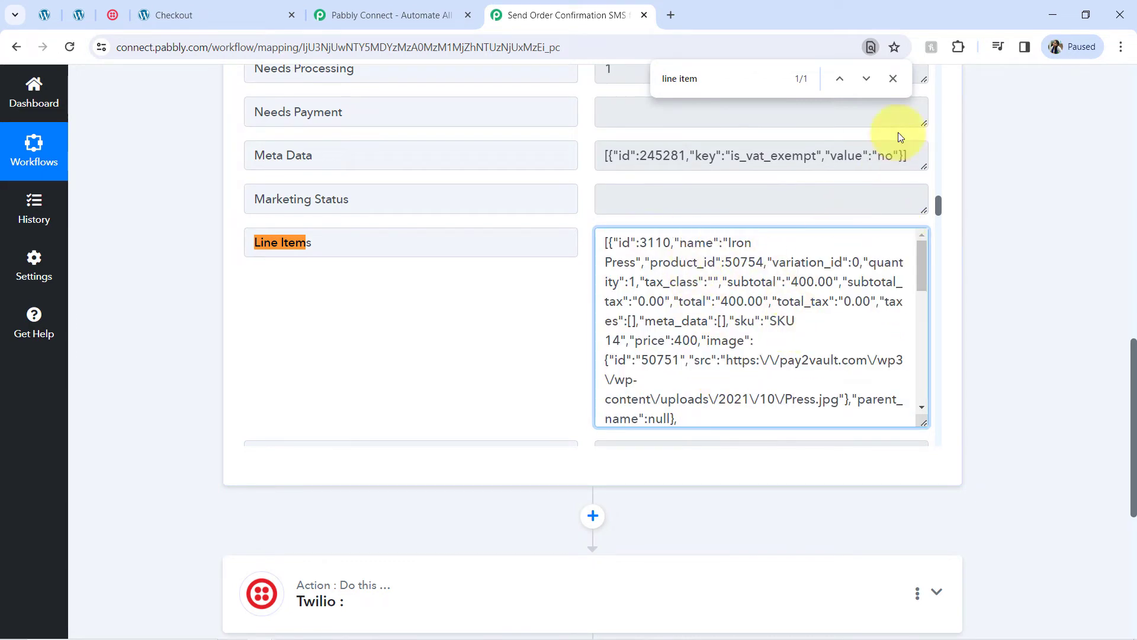
click(895, 79)
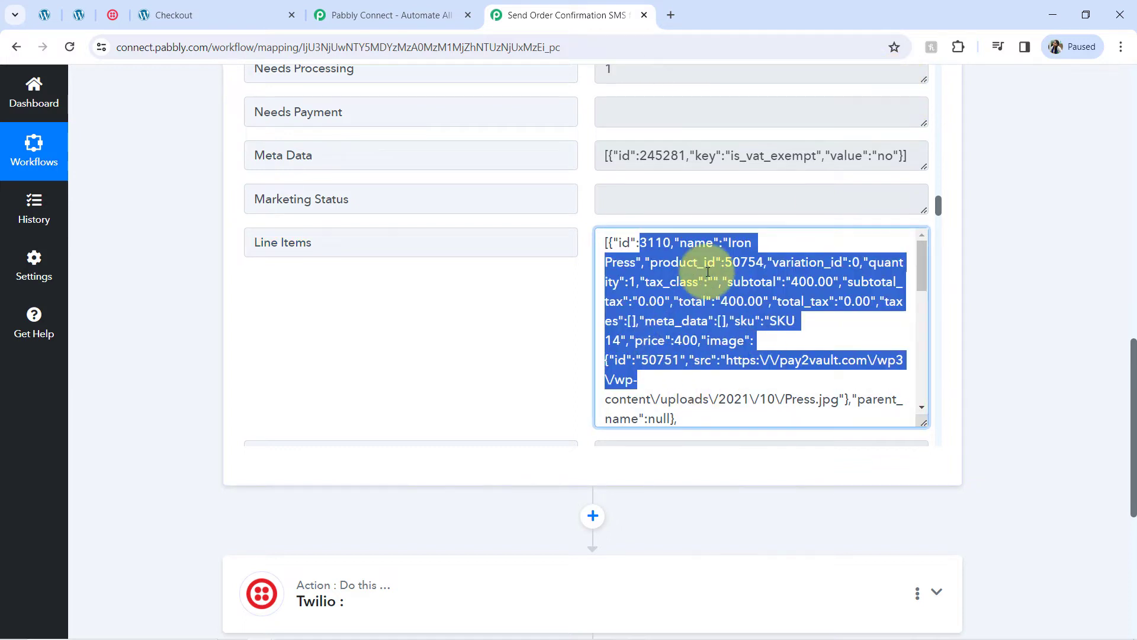
click(732, 269)
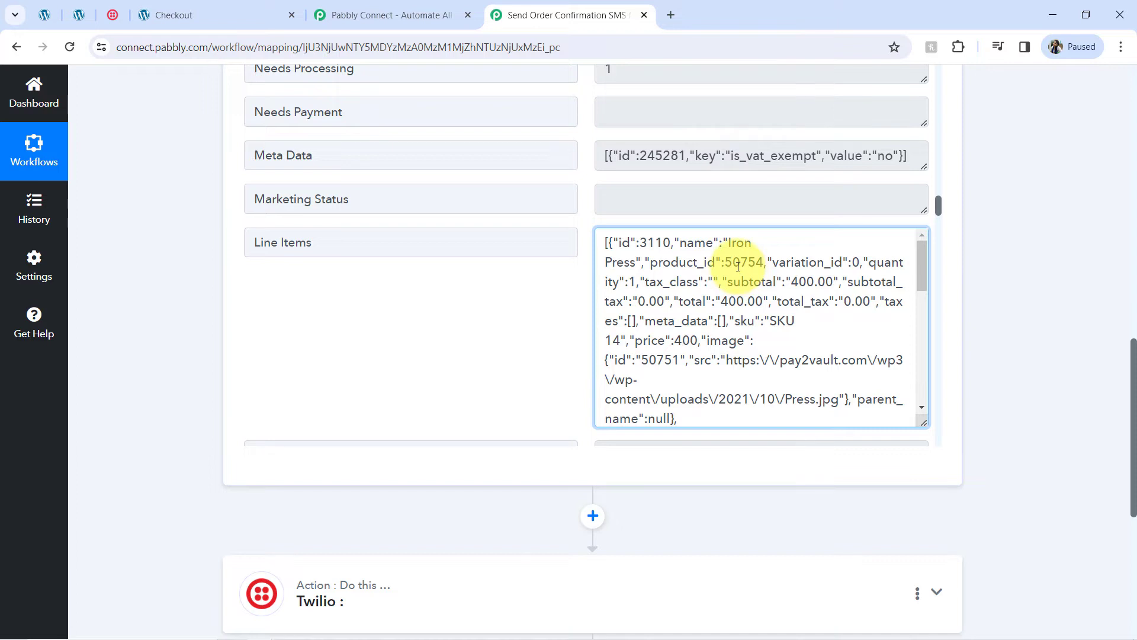
Step: Review the Iron Press line item: id 3110, name, product id, quantity, total 400.00 and image
drag(621, 244, 663, 372)
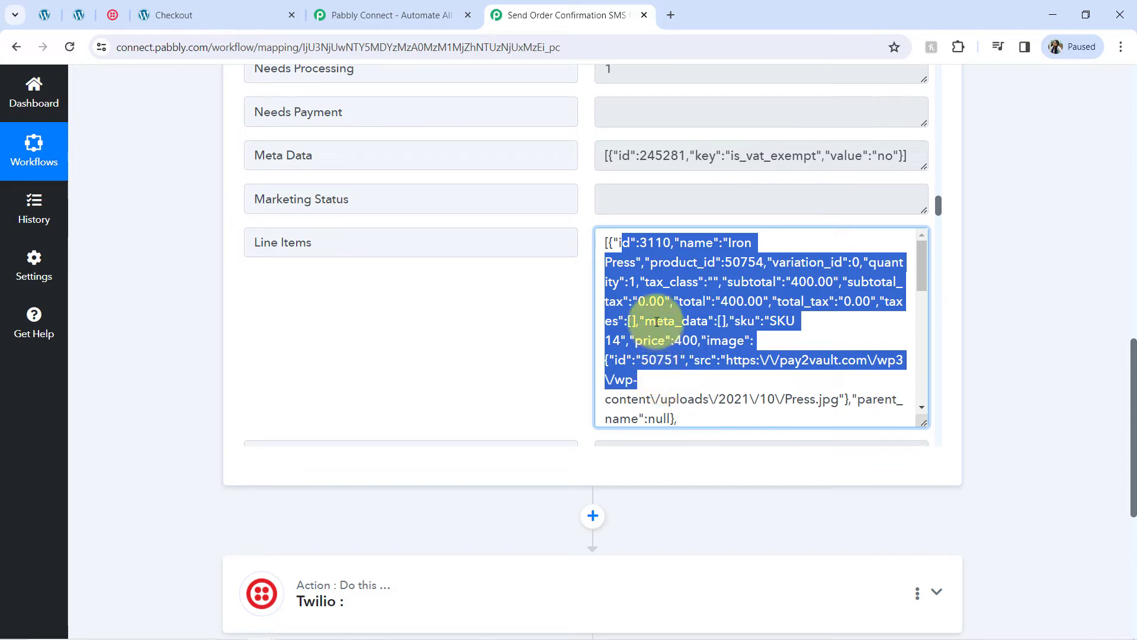
click(644, 271)
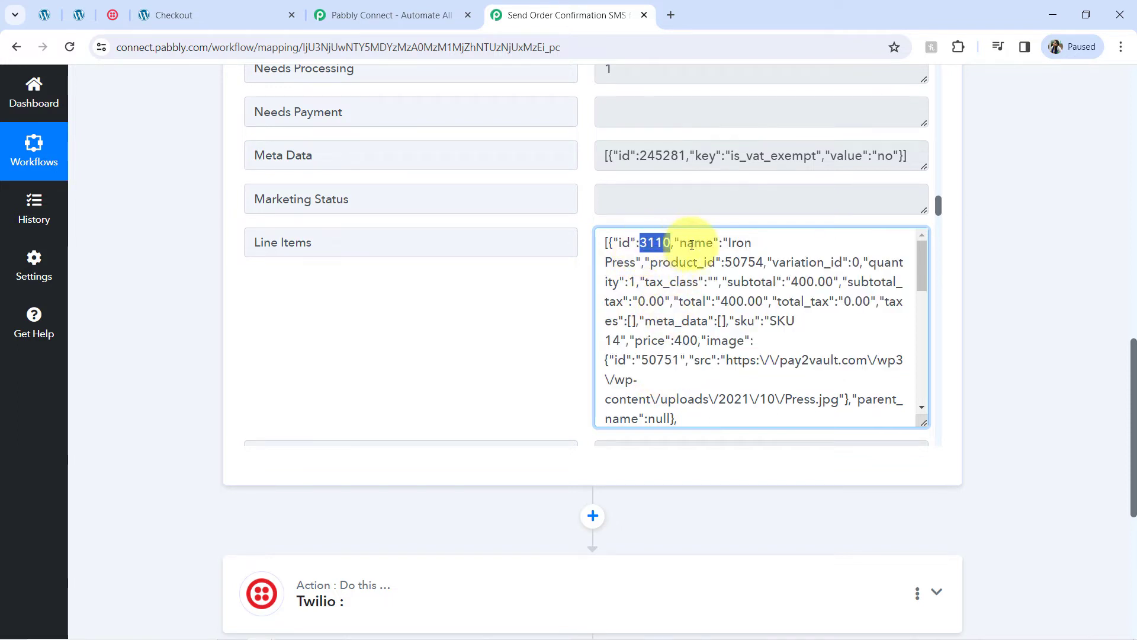
drag(724, 243, 635, 267)
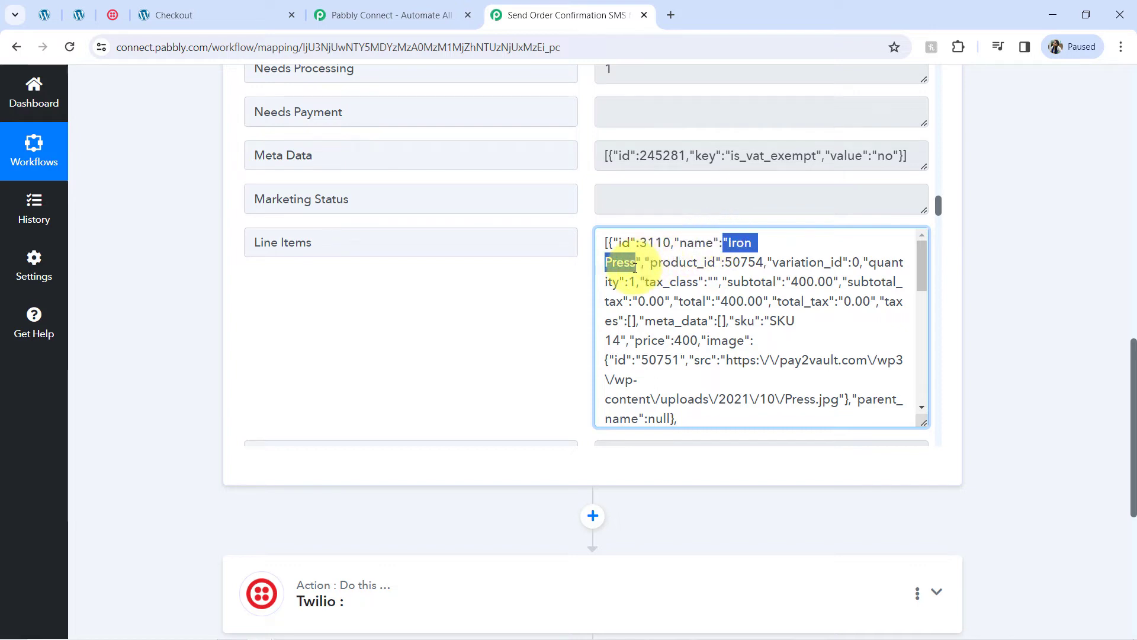
double_click(664, 241)
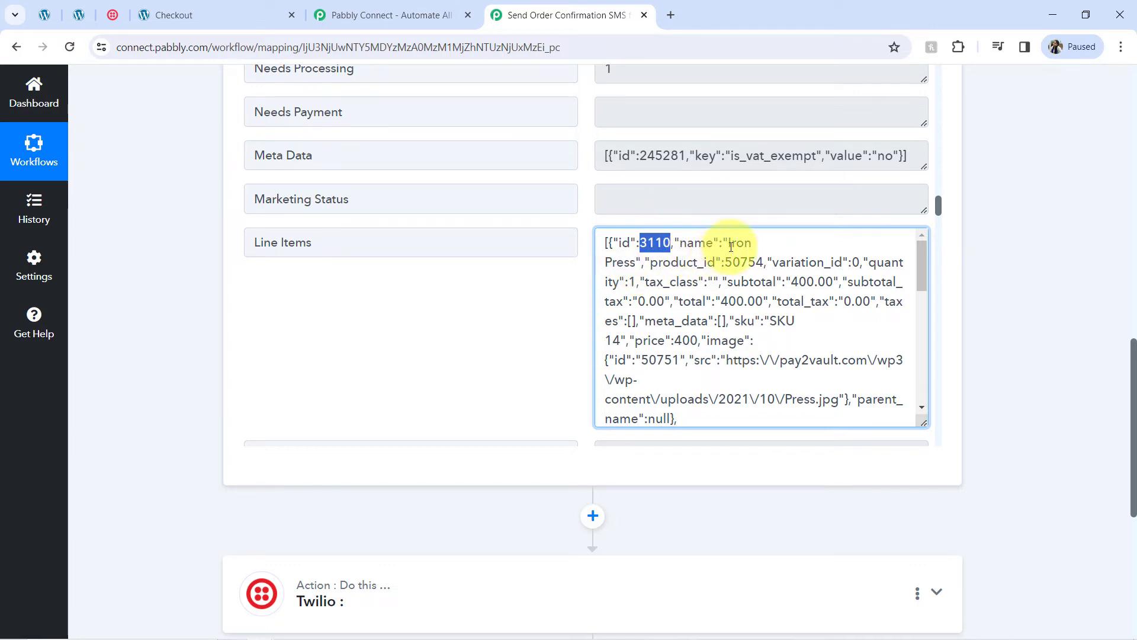
drag(727, 242, 717, 265)
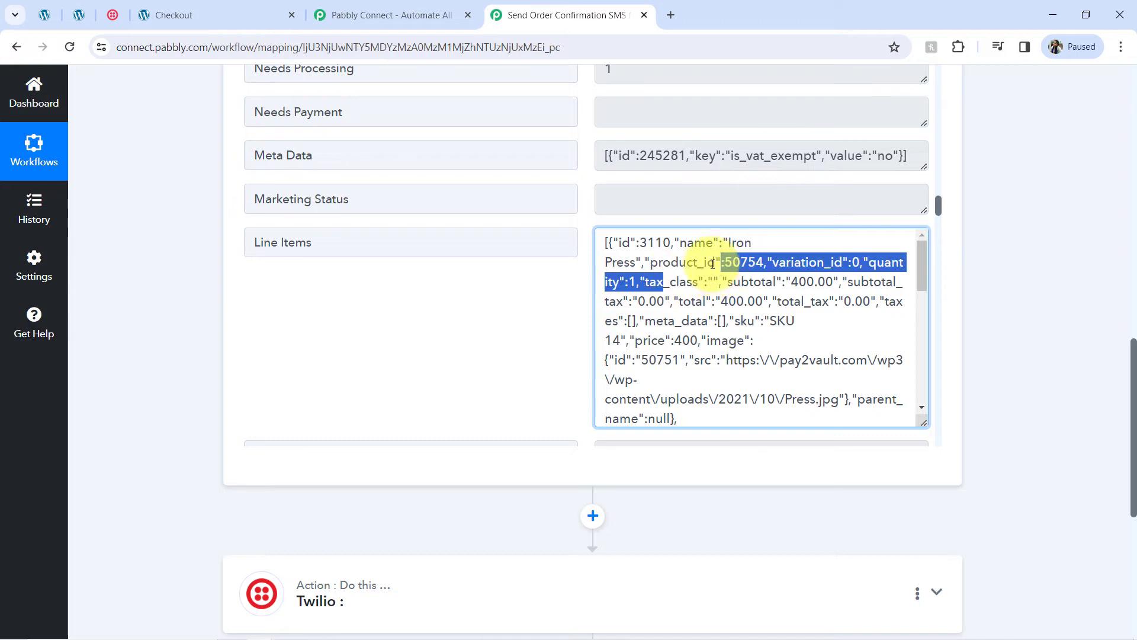
click(713, 264)
drag(714, 303, 764, 304)
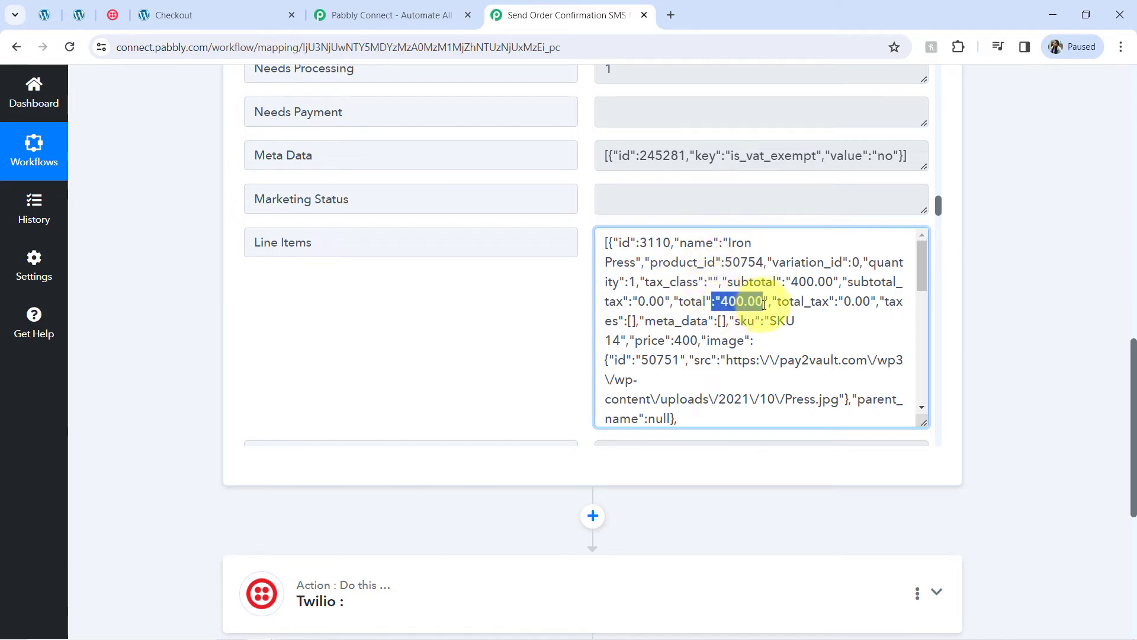
drag(609, 360, 689, 393)
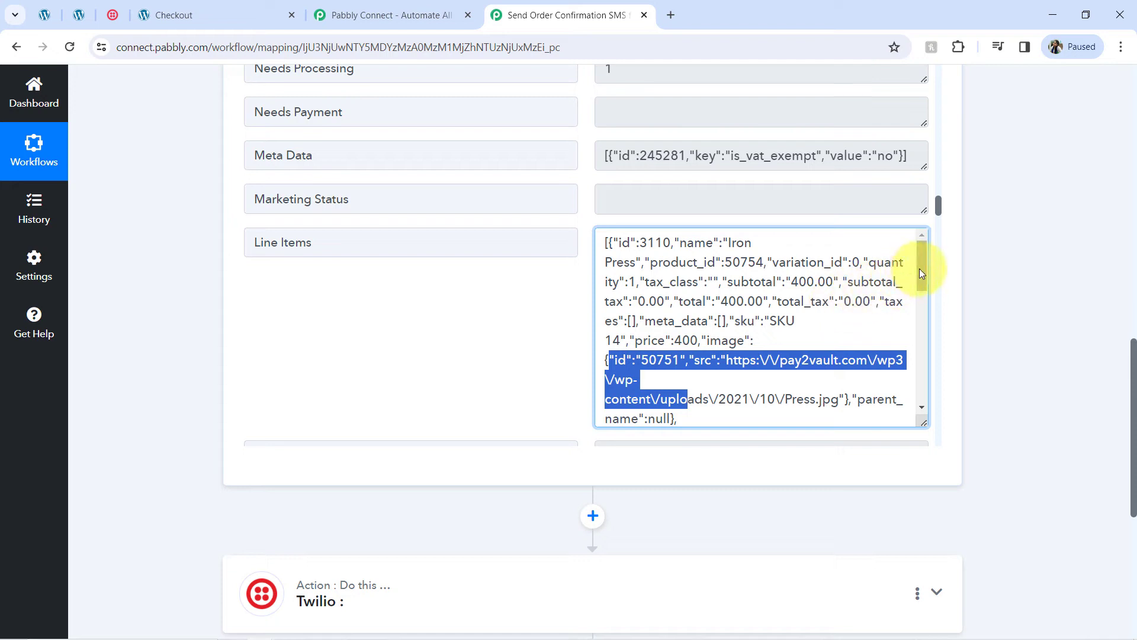
Step: Review the Microphone item's id, product_id, quantity and price, then collapse the WooCommerce trigger
drag(919, 268, 912, 301)
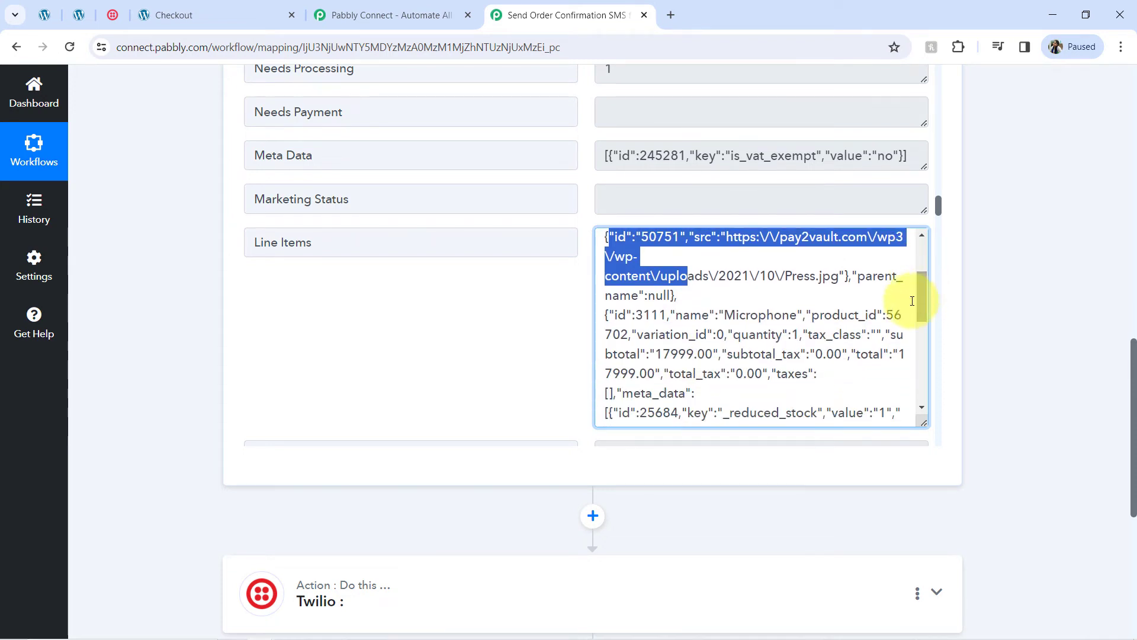
double_click(762, 314)
drag(635, 315, 669, 318)
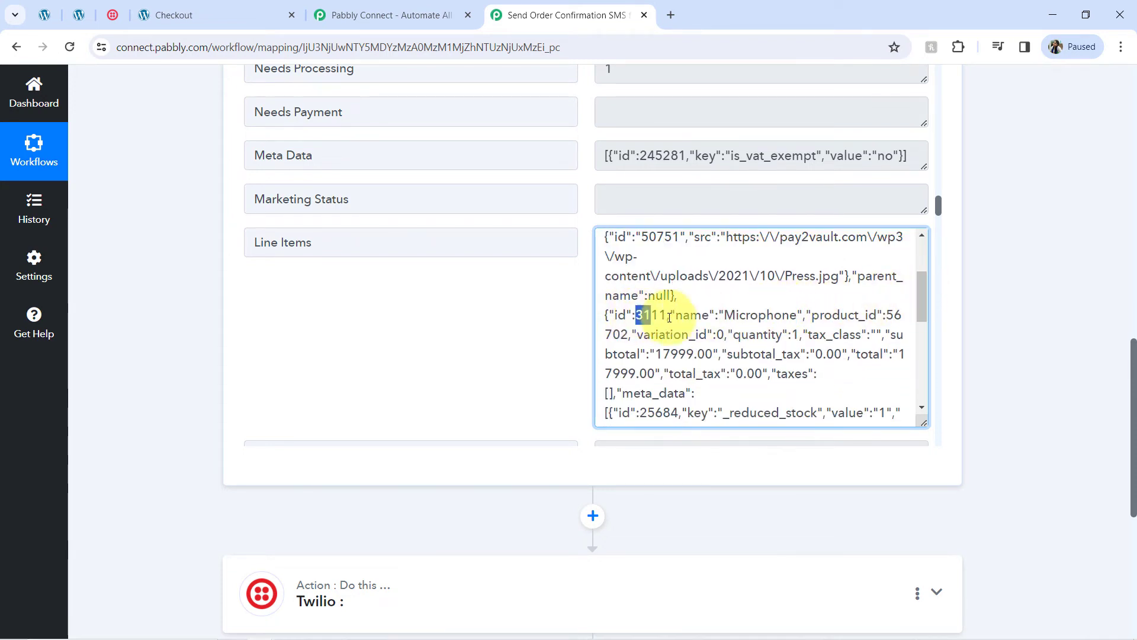
double_click(757, 318)
drag(853, 315, 884, 317)
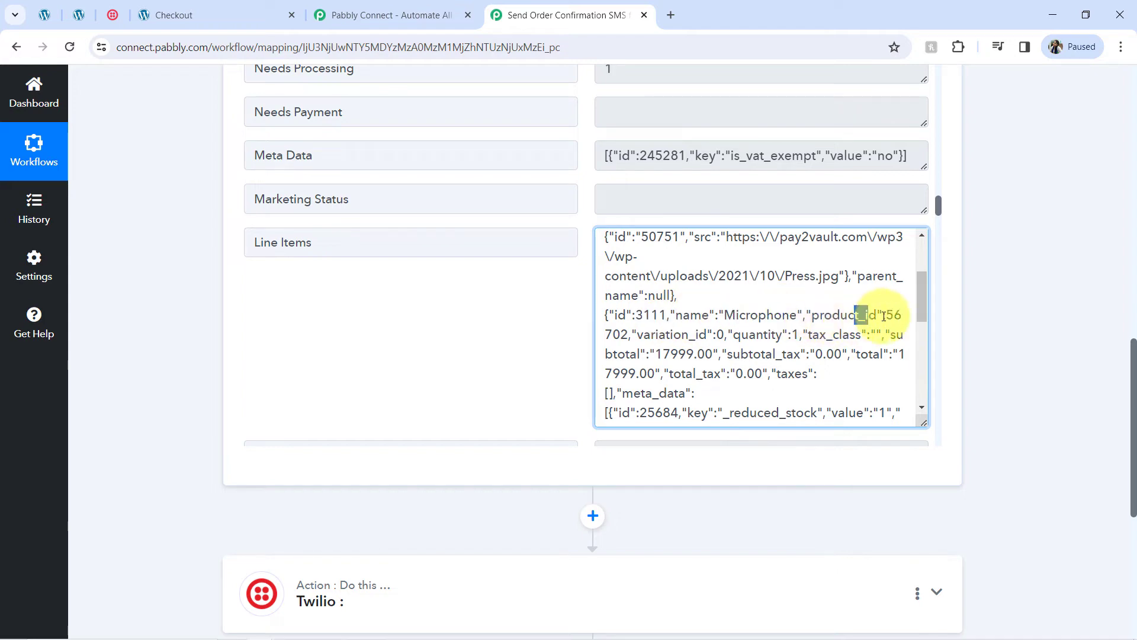
drag(681, 335, 686, 374)
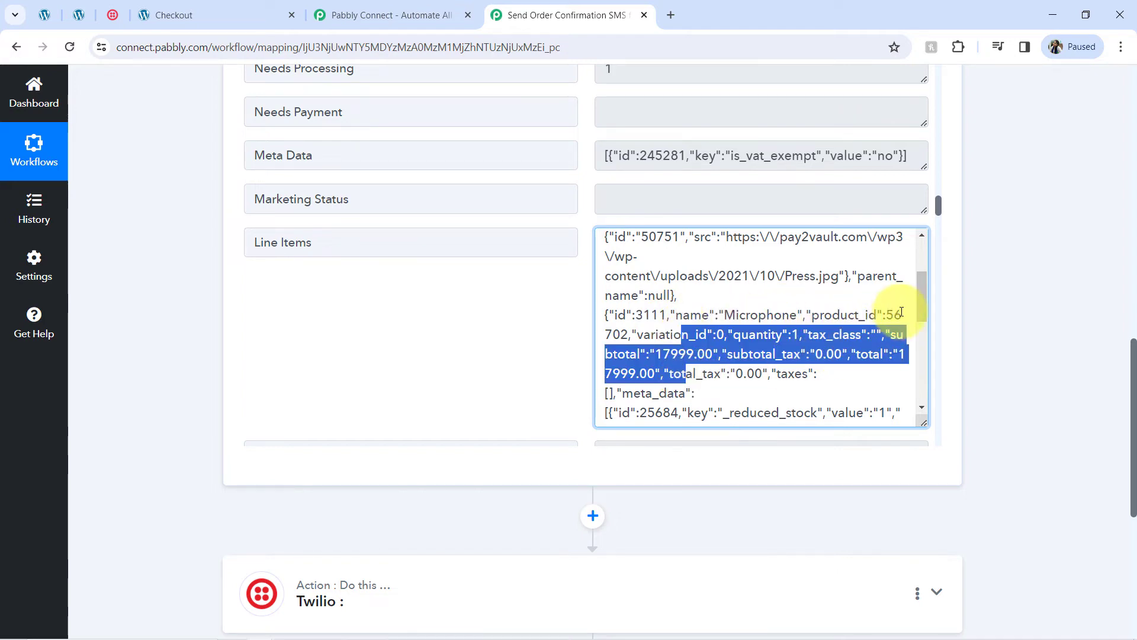
drag(918, 294, 918, 348)
drag(764, 339, 640, 361)
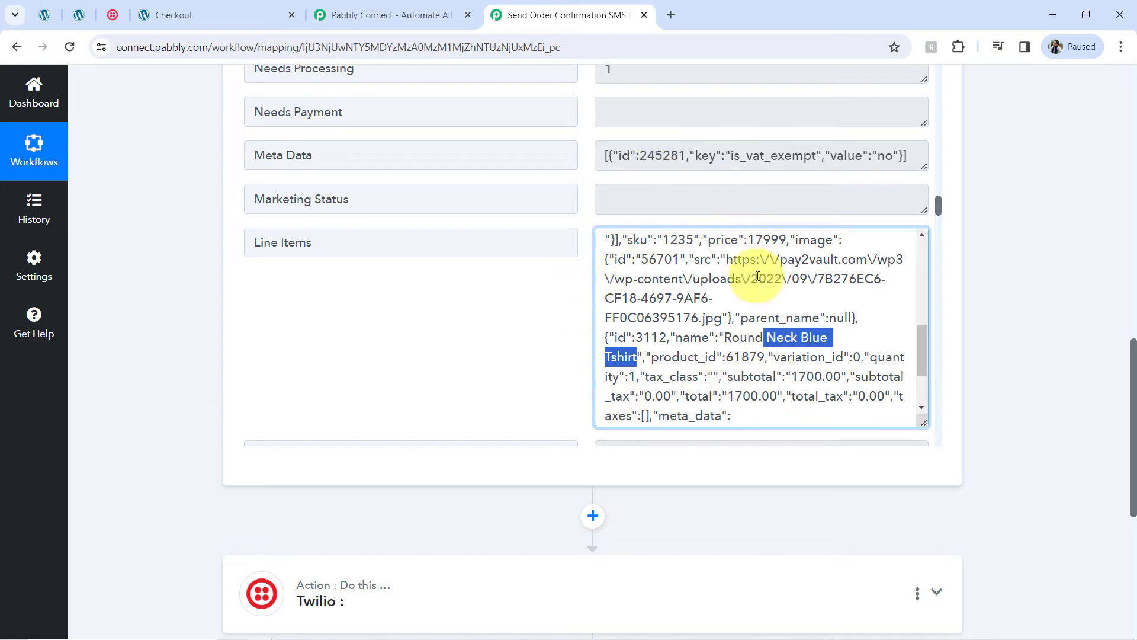
drag(1134, 355, 1098, 73)
click(398, 288)
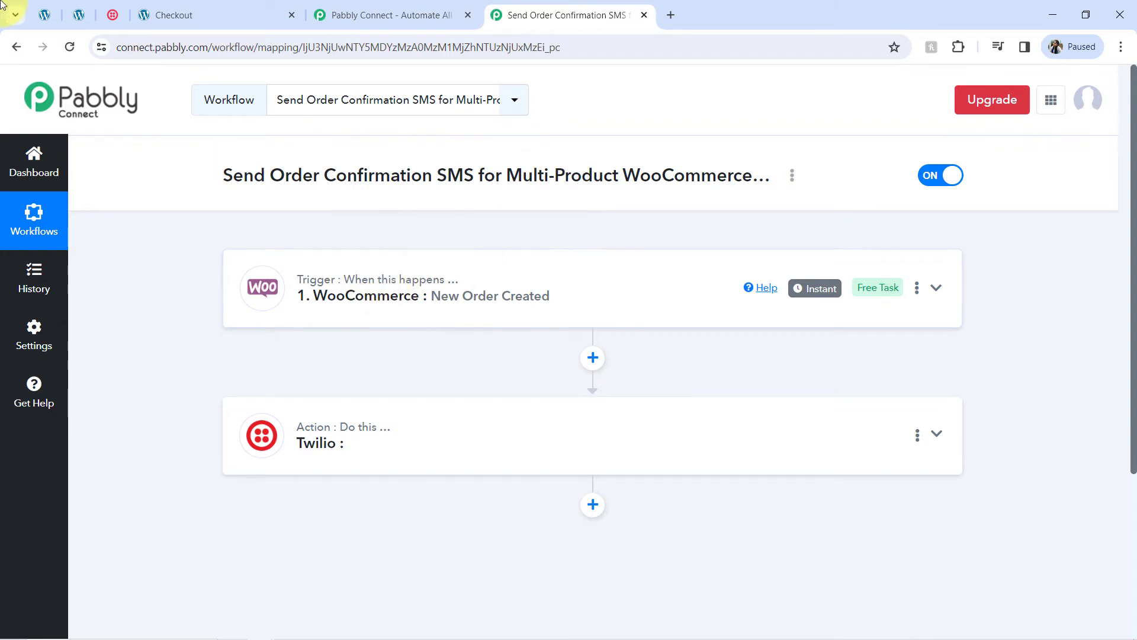
Step: Note the order number and date on the order-received page, close that tab, and return to the SMS workflow
click(169, 15)
click(77, 208)
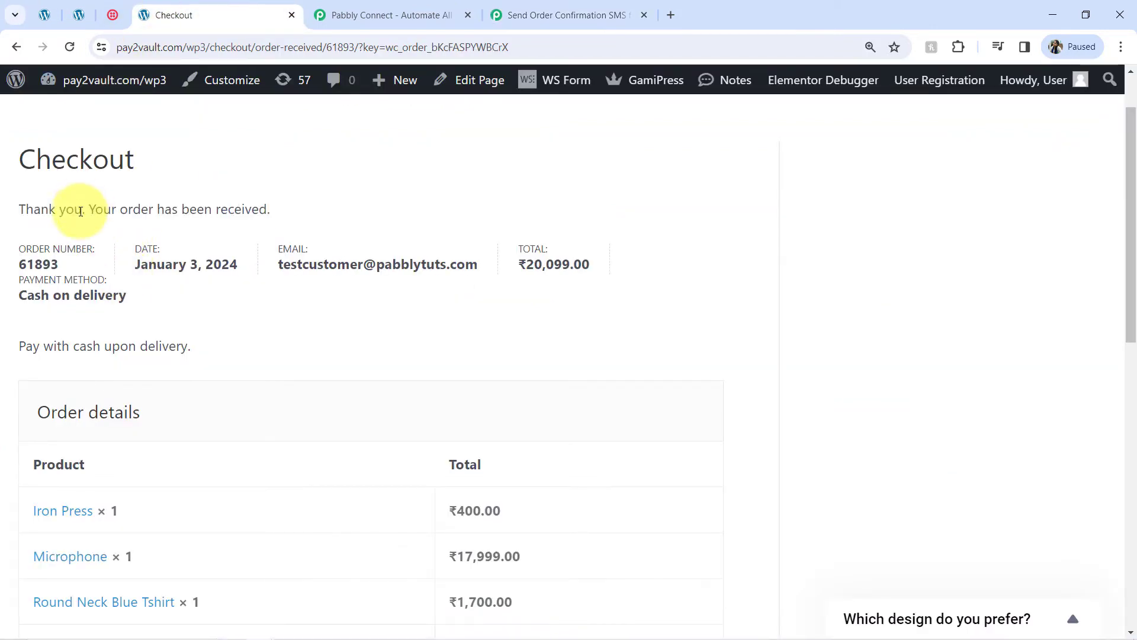
drag(48, 208, 234, 224)
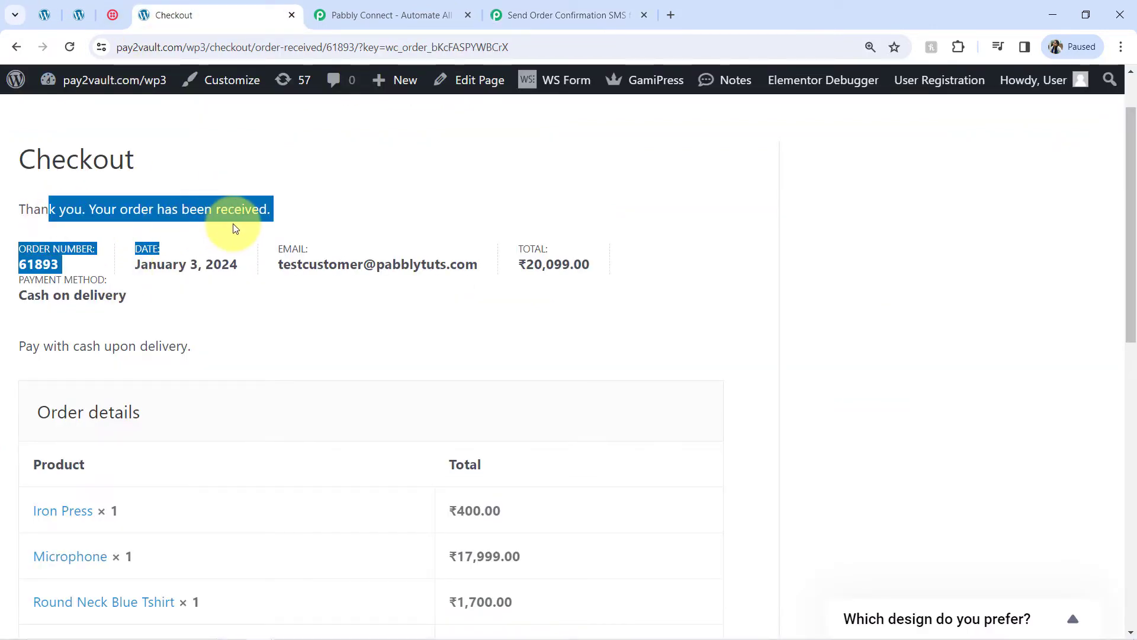
click(292, 16)
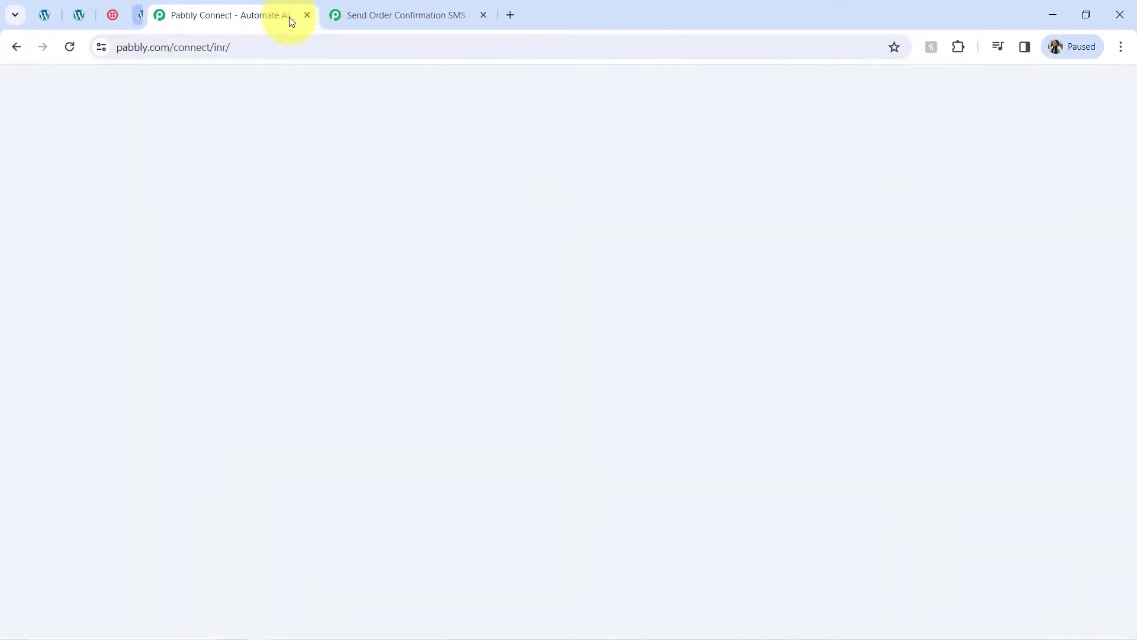
click(329, 12)
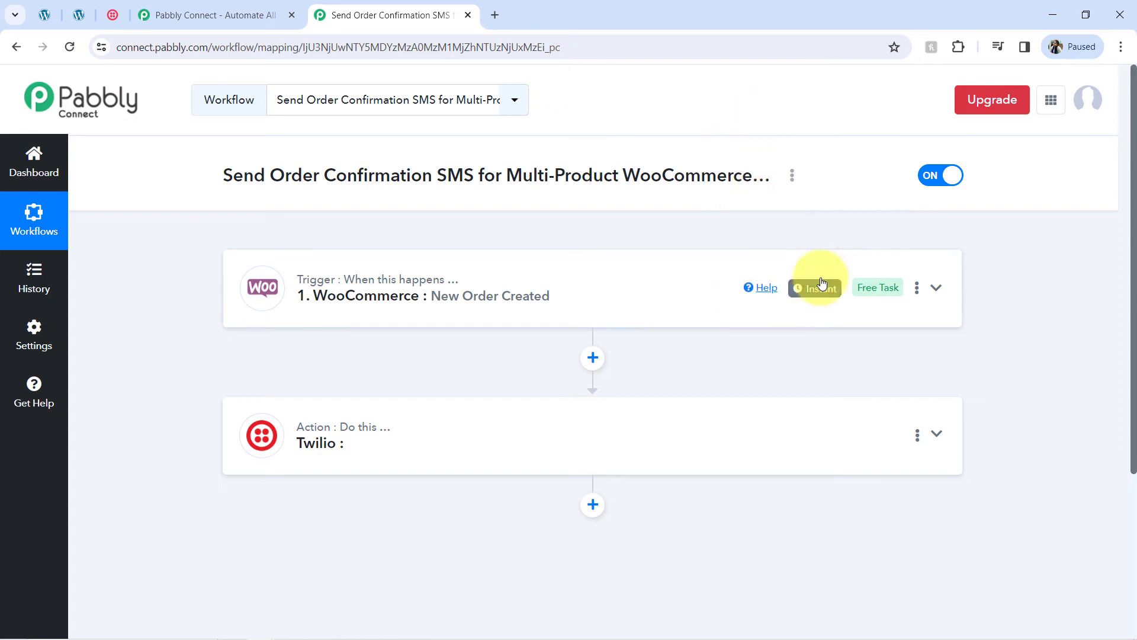
mouse_move(811, 291)
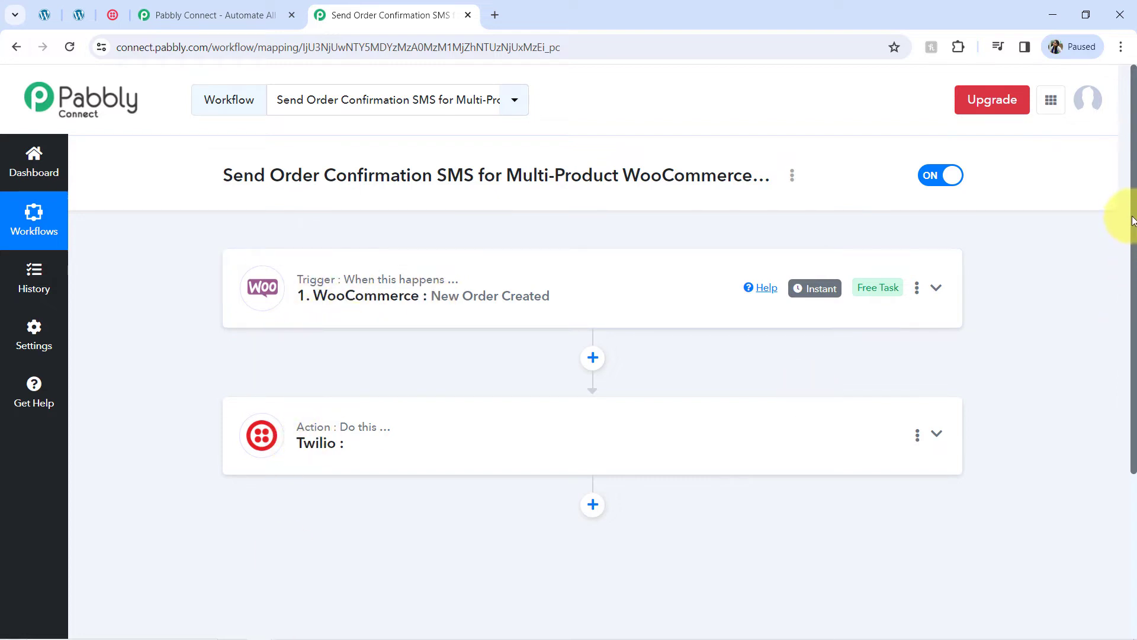
drag(1135, 219, 1133, 320)
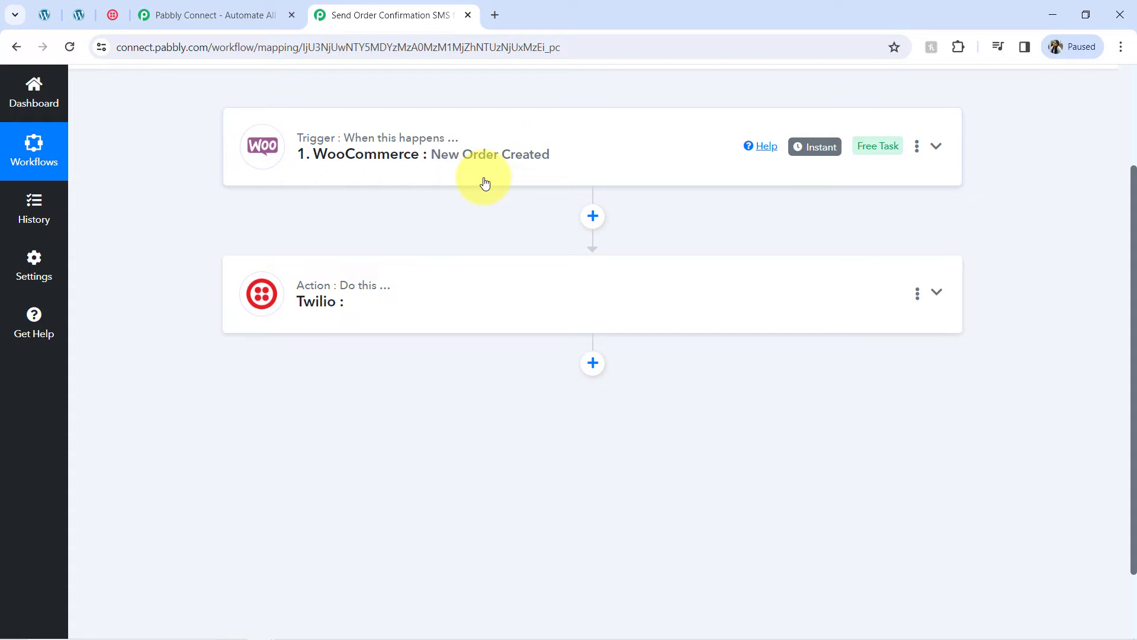
Step: Add a Code by Pabbly Run JavaScript (Beta) step after the trigger and bring up the prepared code in Notepad
click(593, 216)
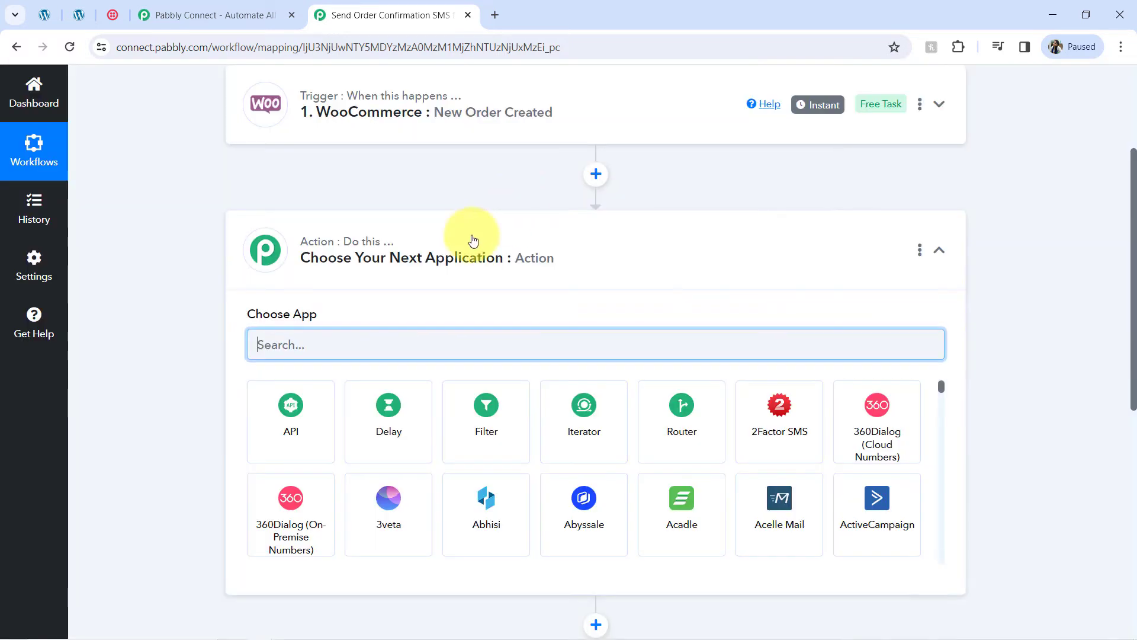
text(c)
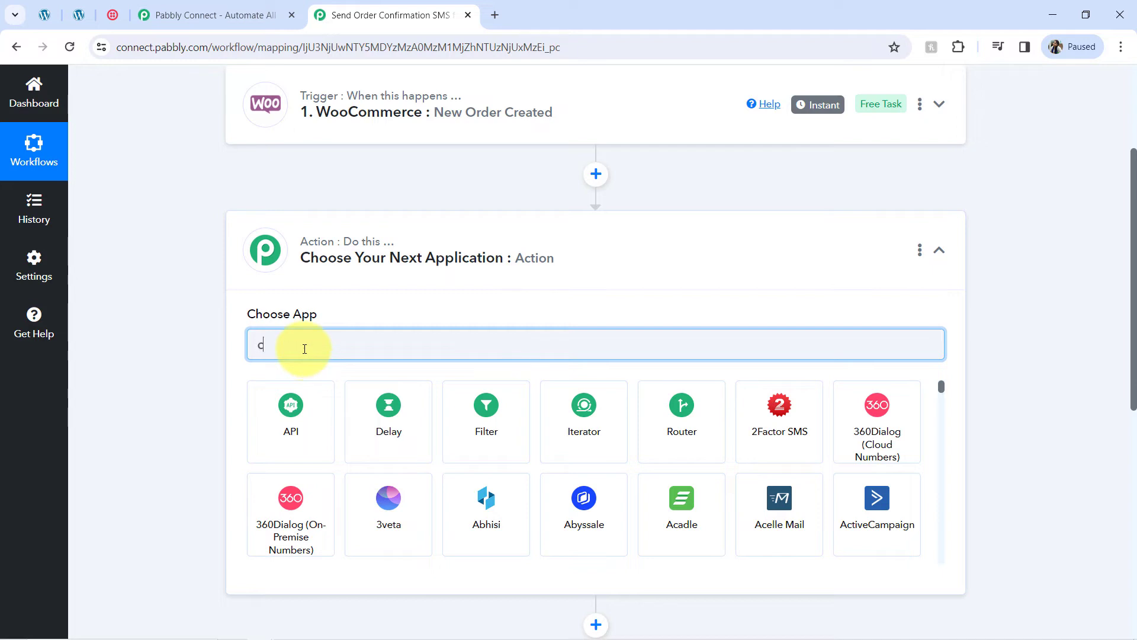
text(ode)
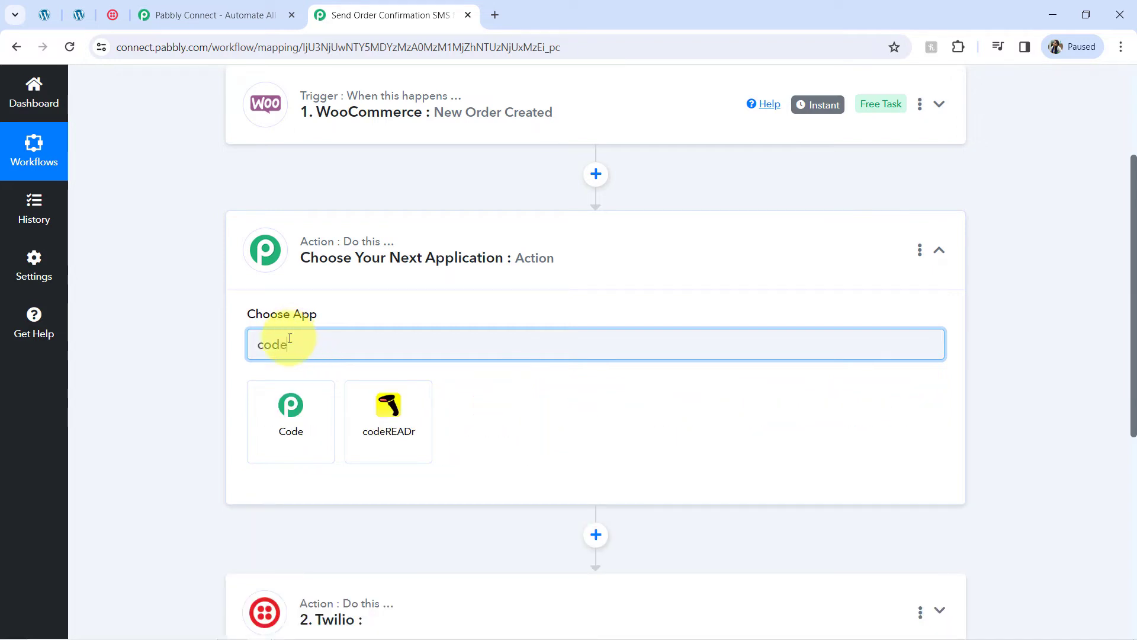
click(290, 405)
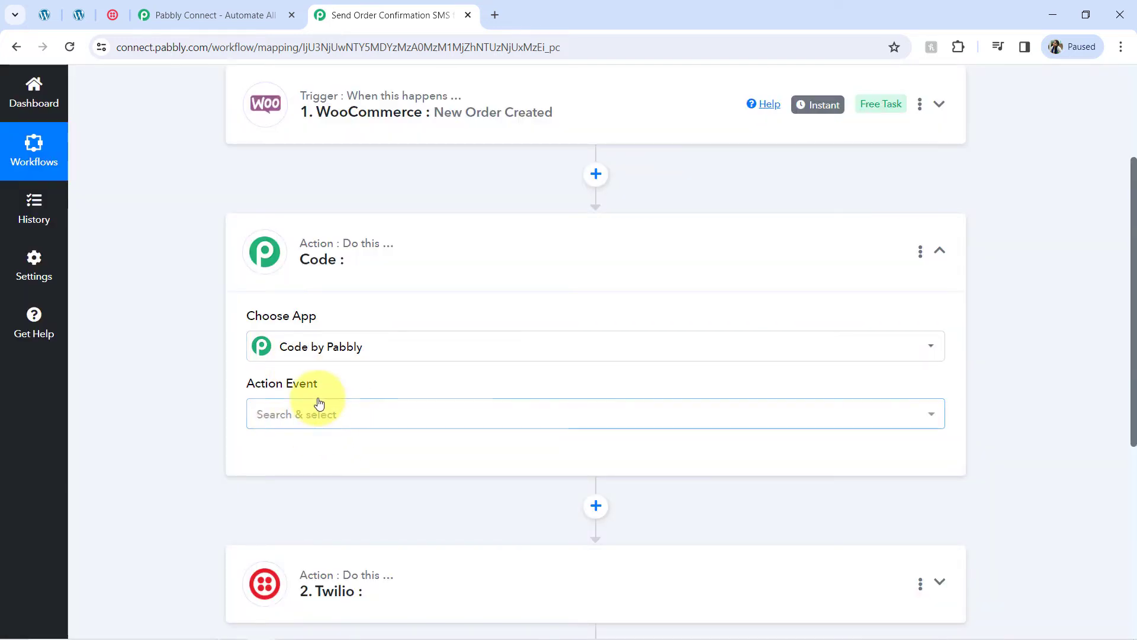
click(281, 425)
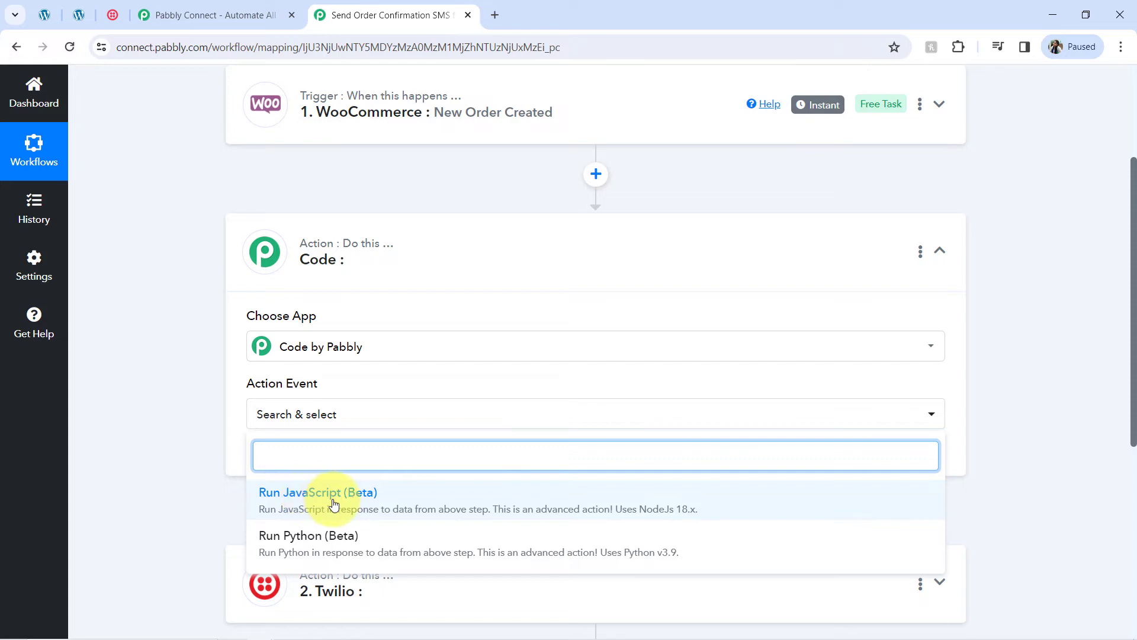
click(316, 496)
click(293, 468)
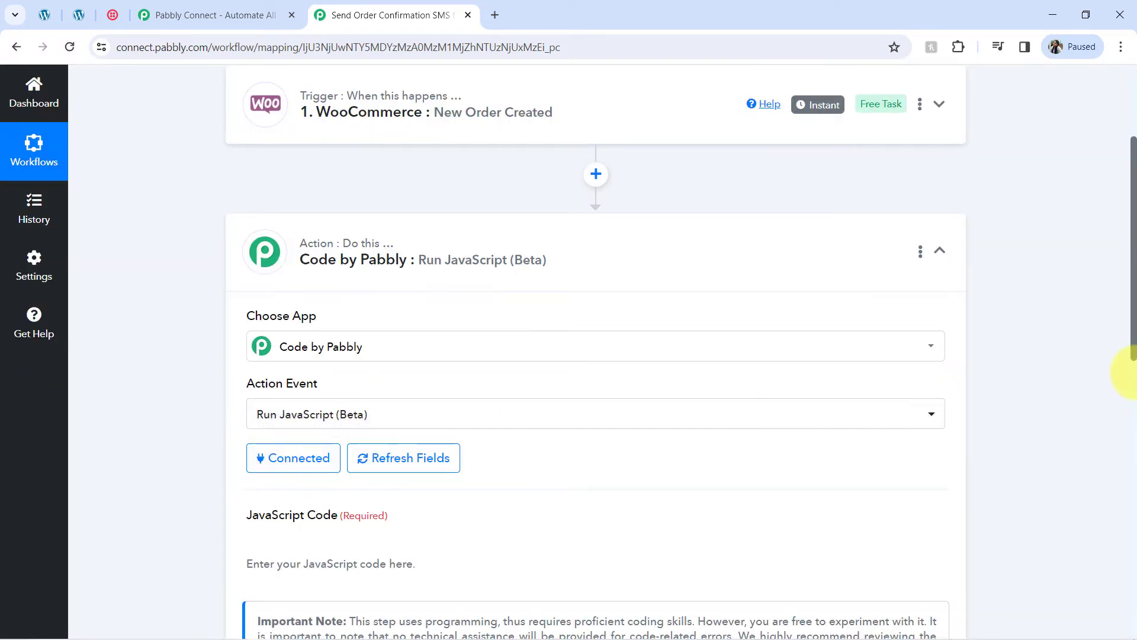
drag(1133, 330, 1132, 416)
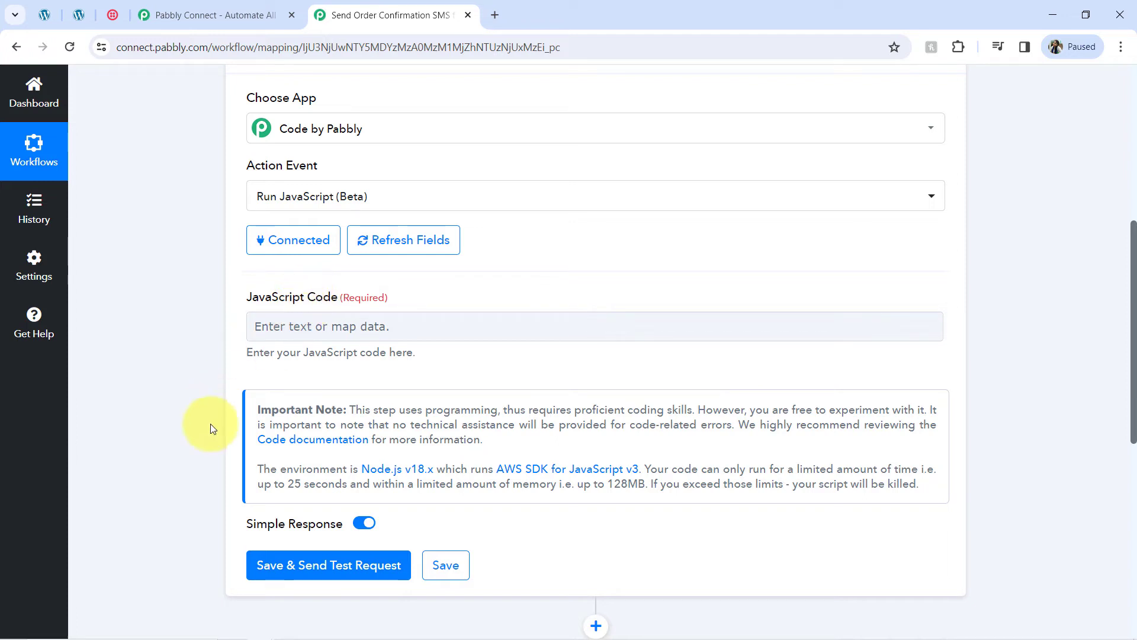
mouse_move(325, 628)
click(288, 629)
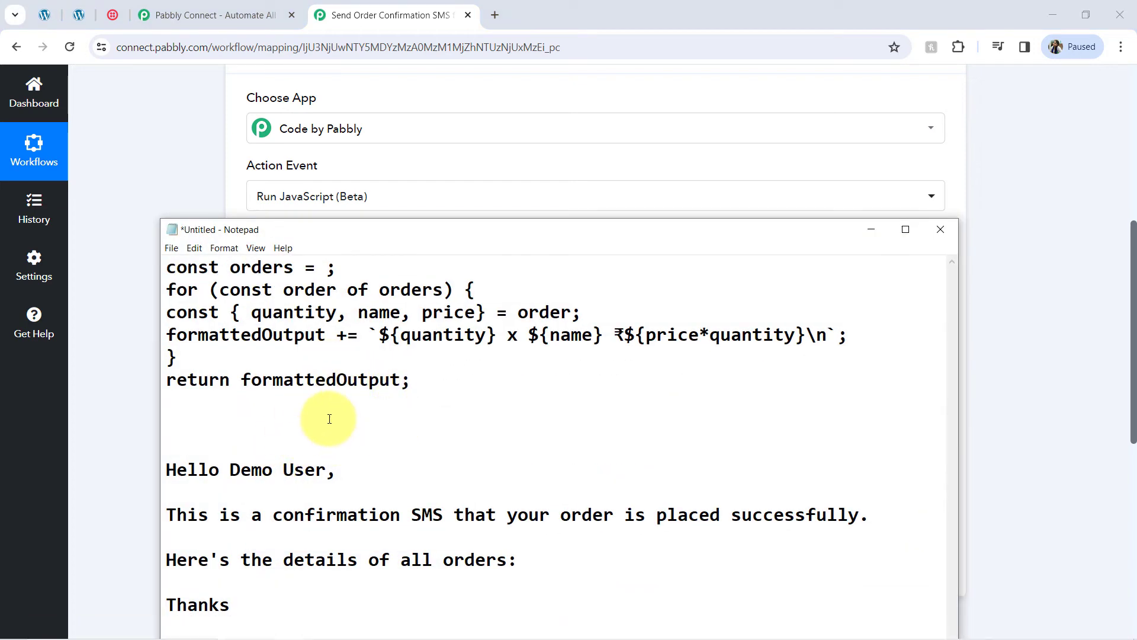
Step: Copy the JavaScript loop from Notepad into the Code step's JavaScript Code field
key(Return)
key(Return)
key(Return)
key(Return)
key(Return)
key(Return)
key(Return)
key(Return)
key(Return)
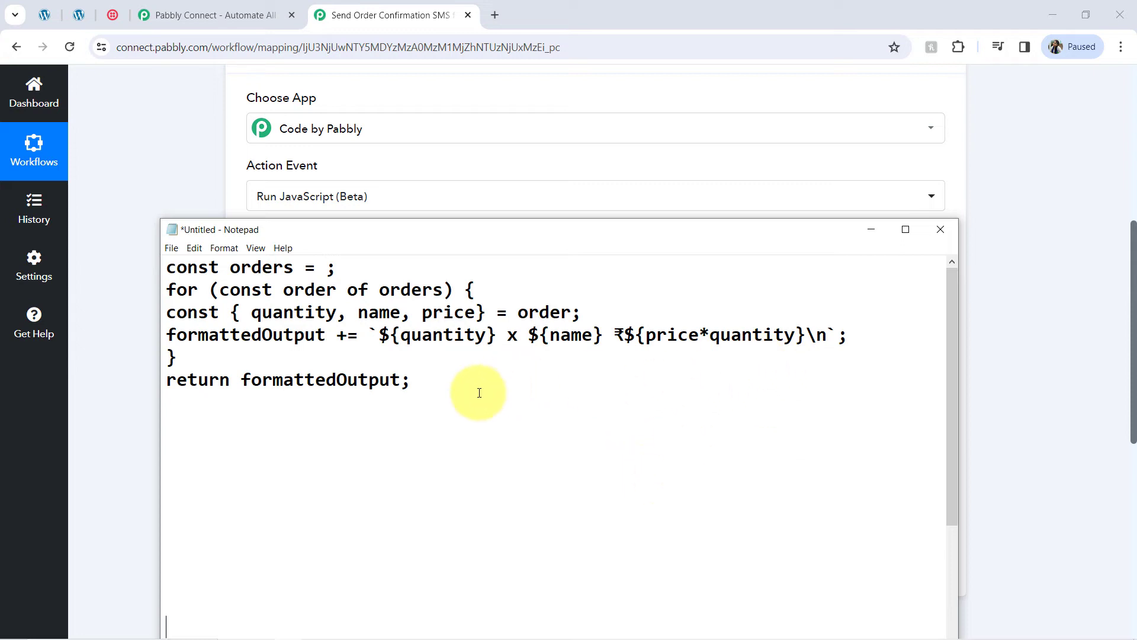
drag(479, 393, 155, 259)
key(ctrl+c)
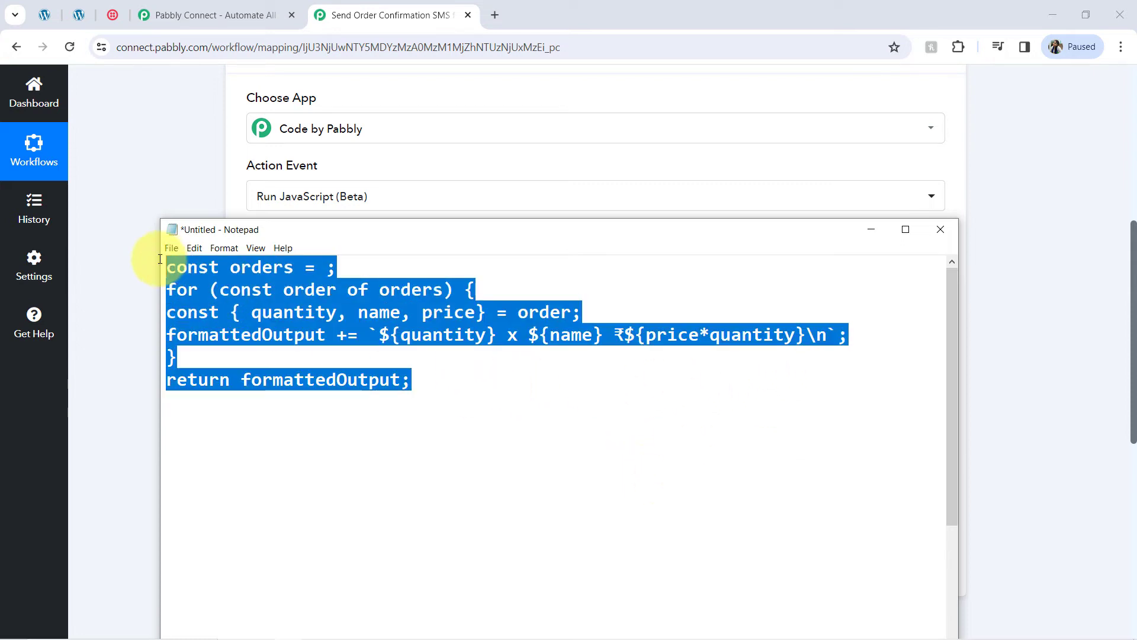
click(135, 327)
click(249, 325)
key(ctrl+v)
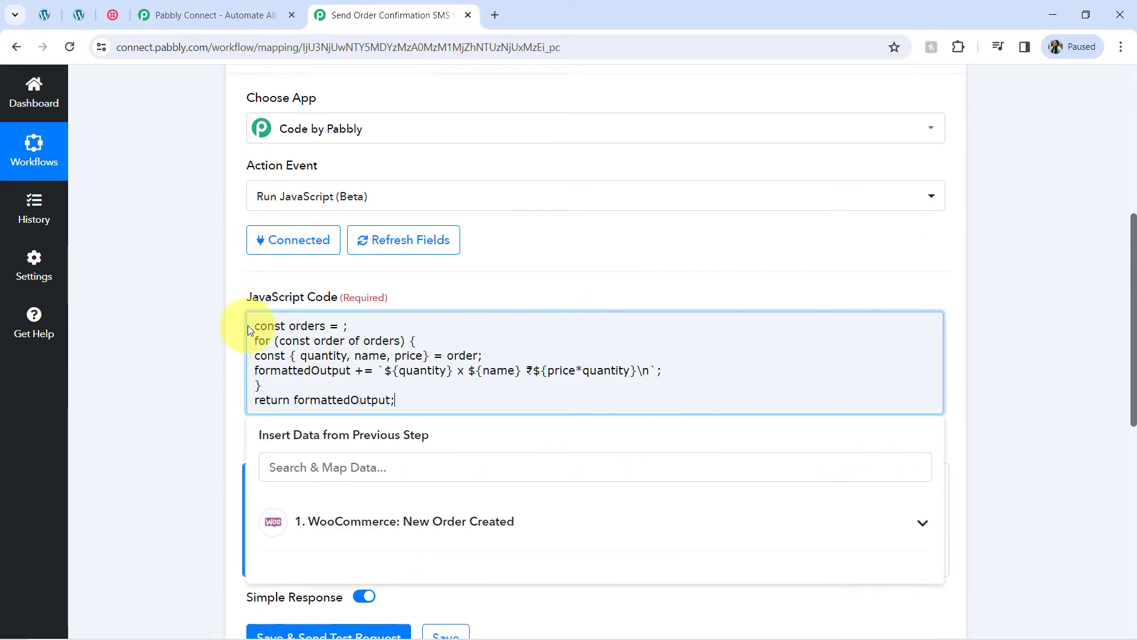
Step: Map the WooCommerce New Order Created Line Items field after 'const orders =' in the code
click(343, 325)
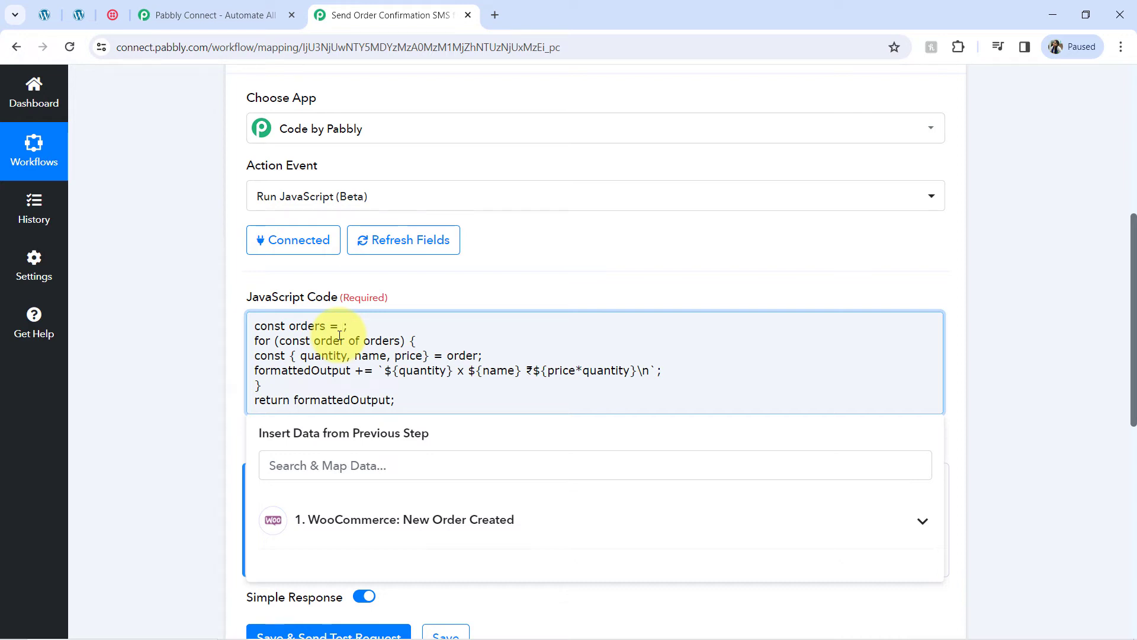
drag(1134, 361, 1102, 235)
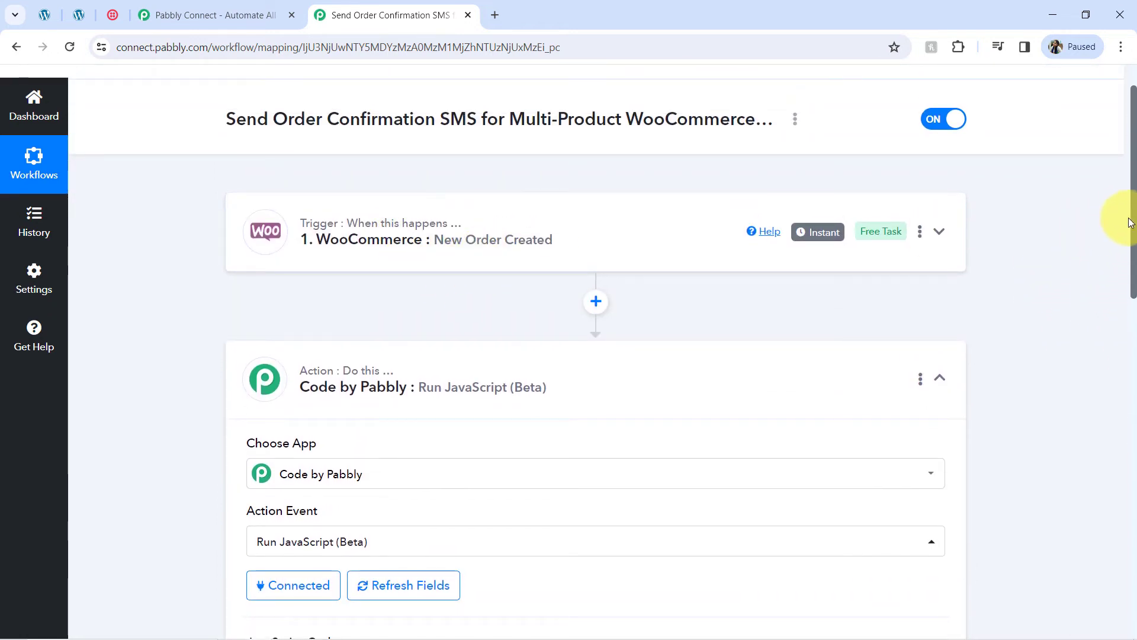
drag(1132, 224, 1126, 398)
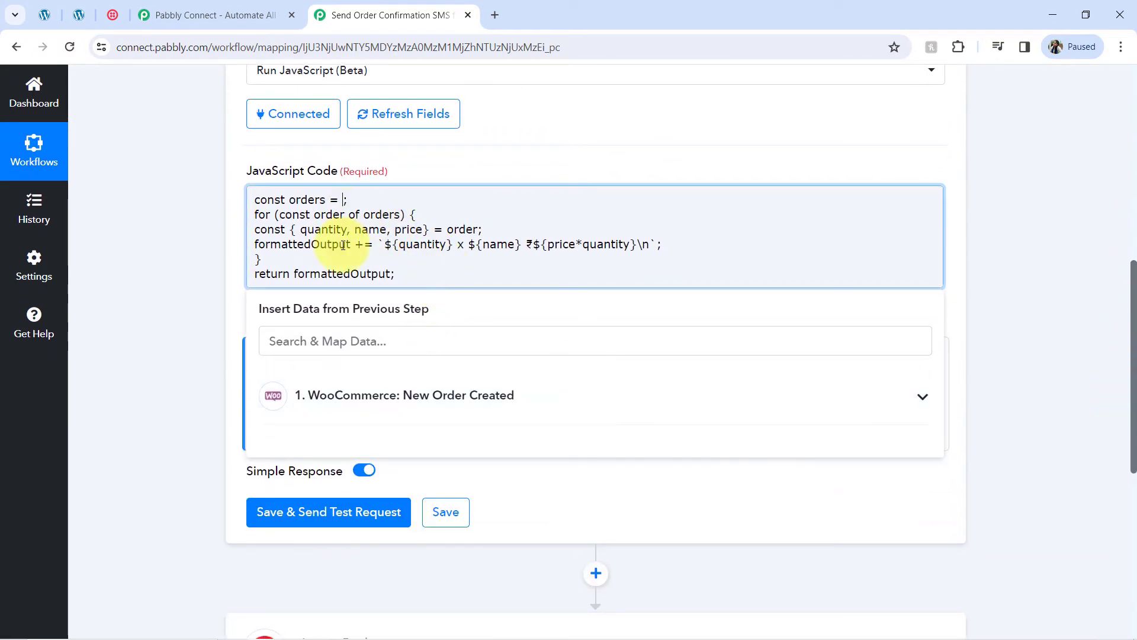
click(336, 401)
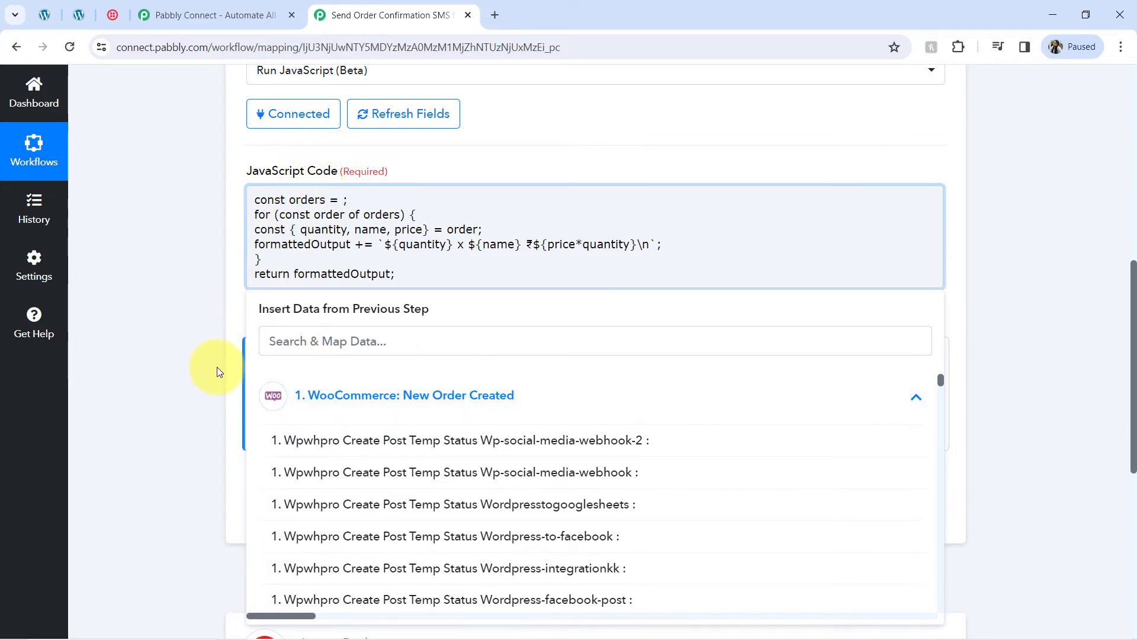
click(310, 337)
text(line ite)
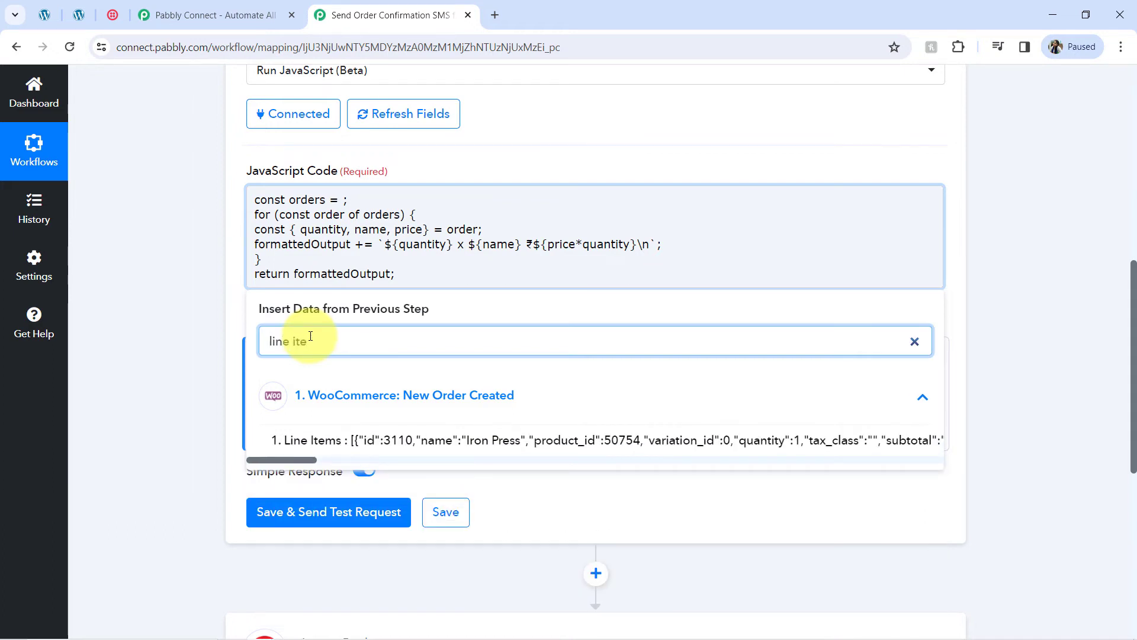
click(334, 449)
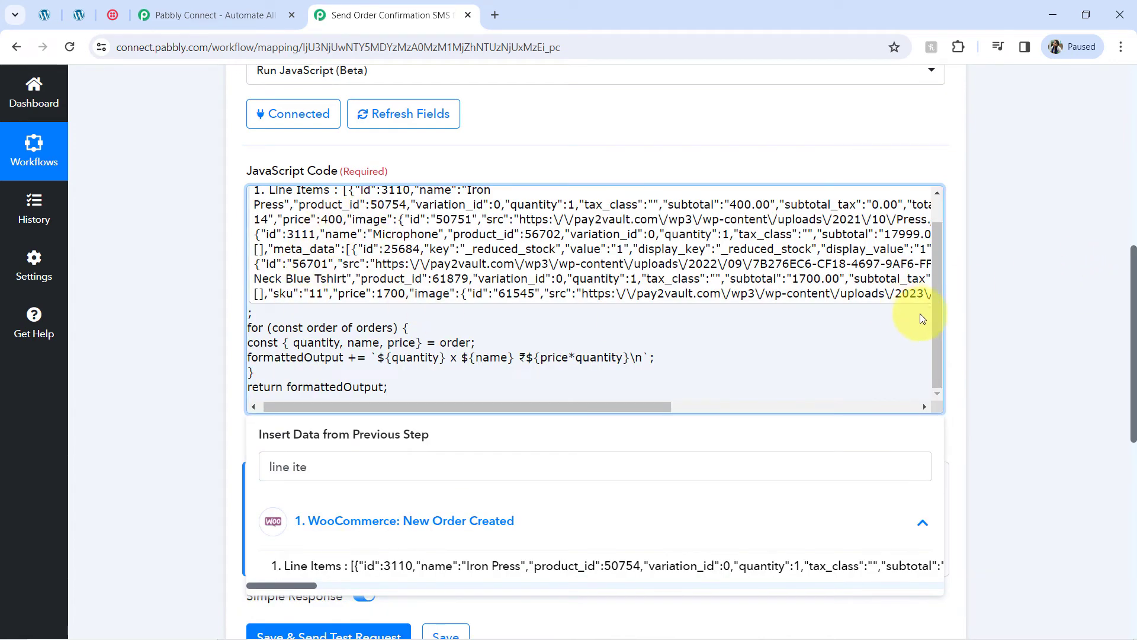
scroll(937, 313, up, 1)
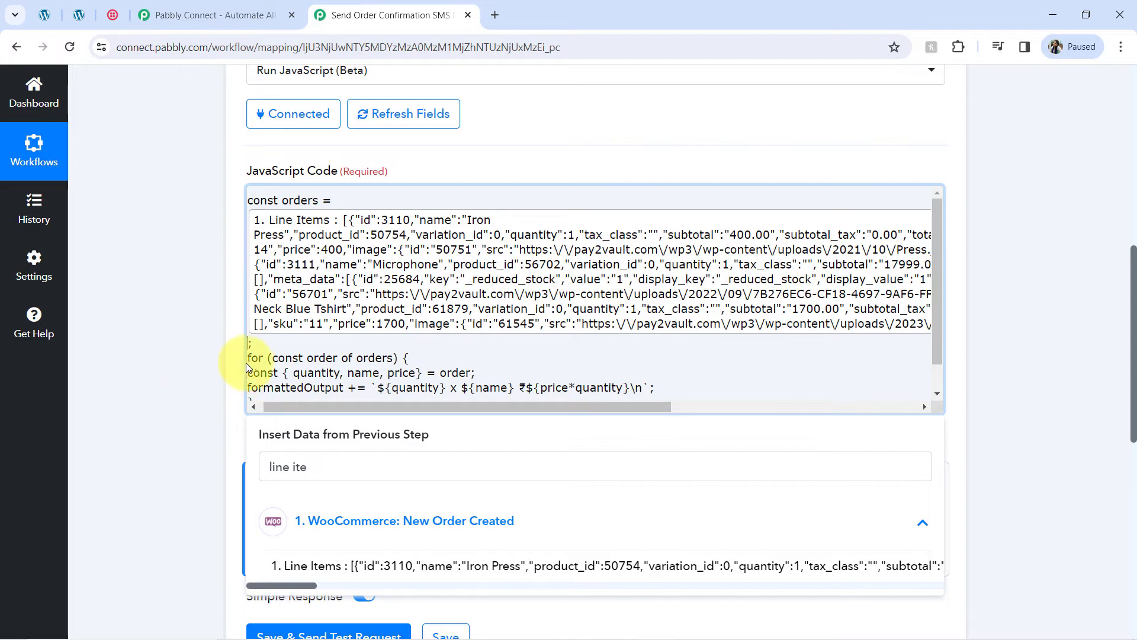
scroll(254, 343, left, 1)
scroll(233, 350, down, 5)
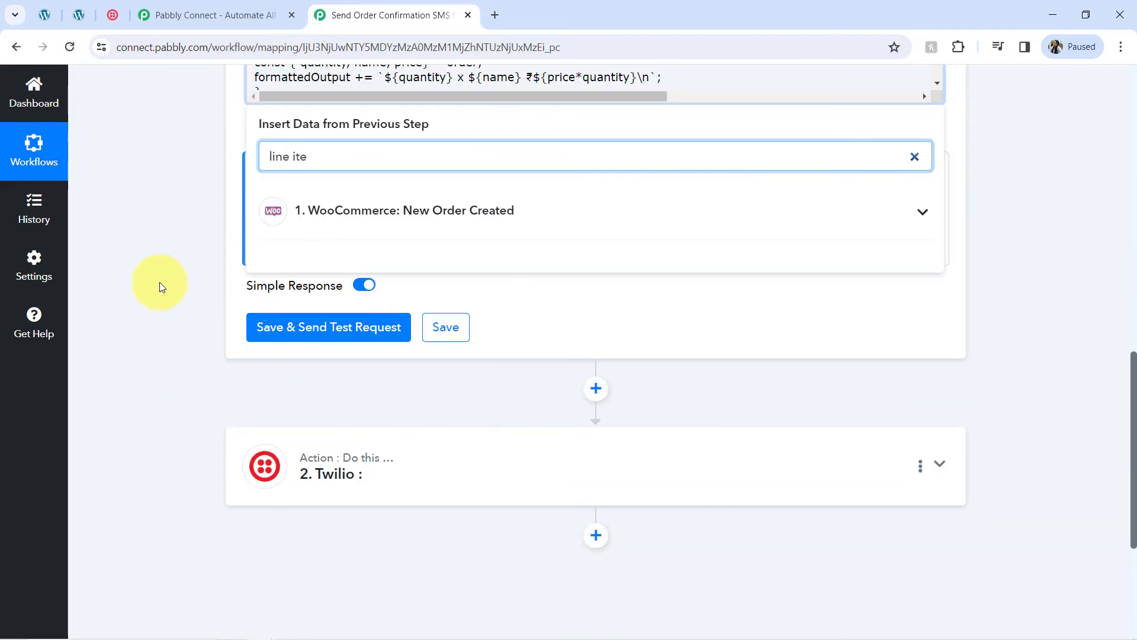
click(159, 282)
Step: Test the code step, read the 'formattedOutput is not defined' error, and place the cursor in the code
click(291, 336)
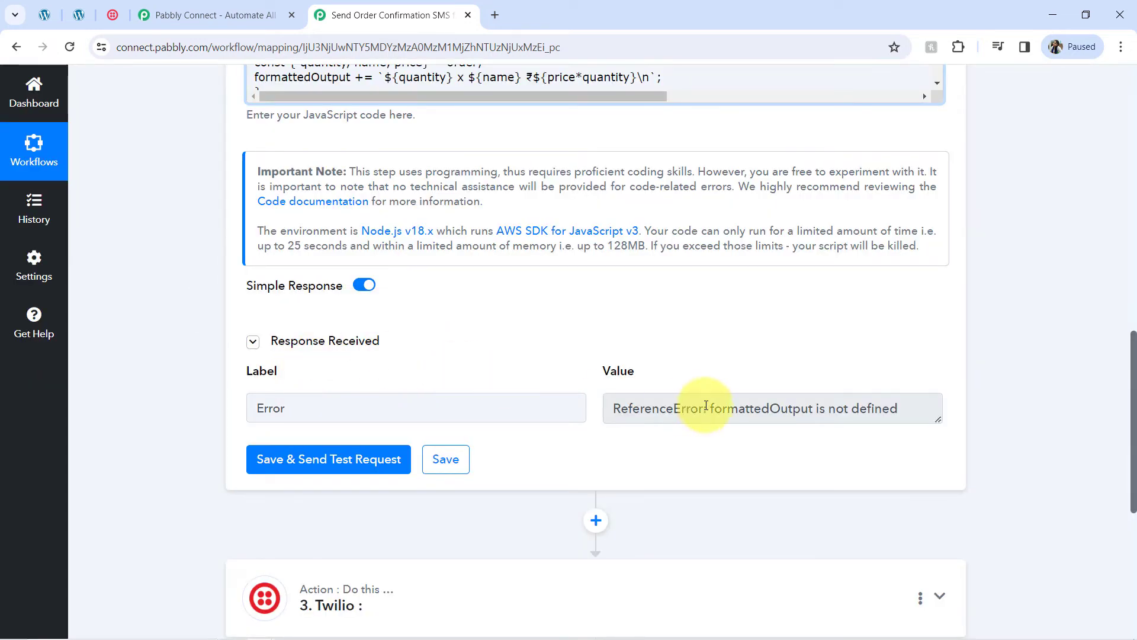
drag(938, 419, 1052, 532)
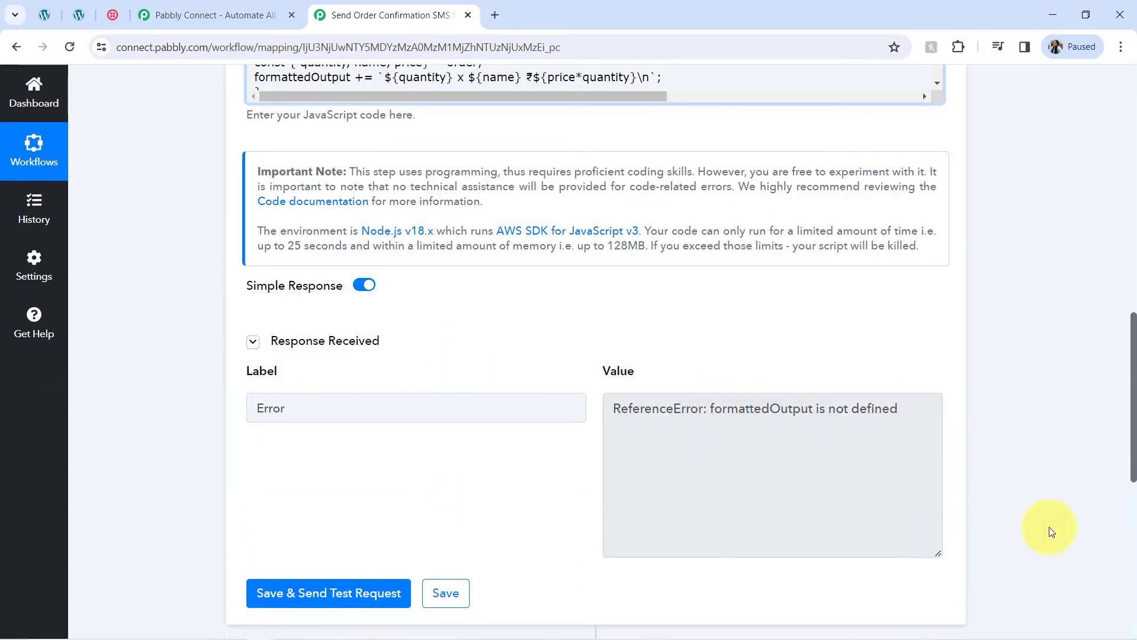
scroll(1117, 444, up, 4)
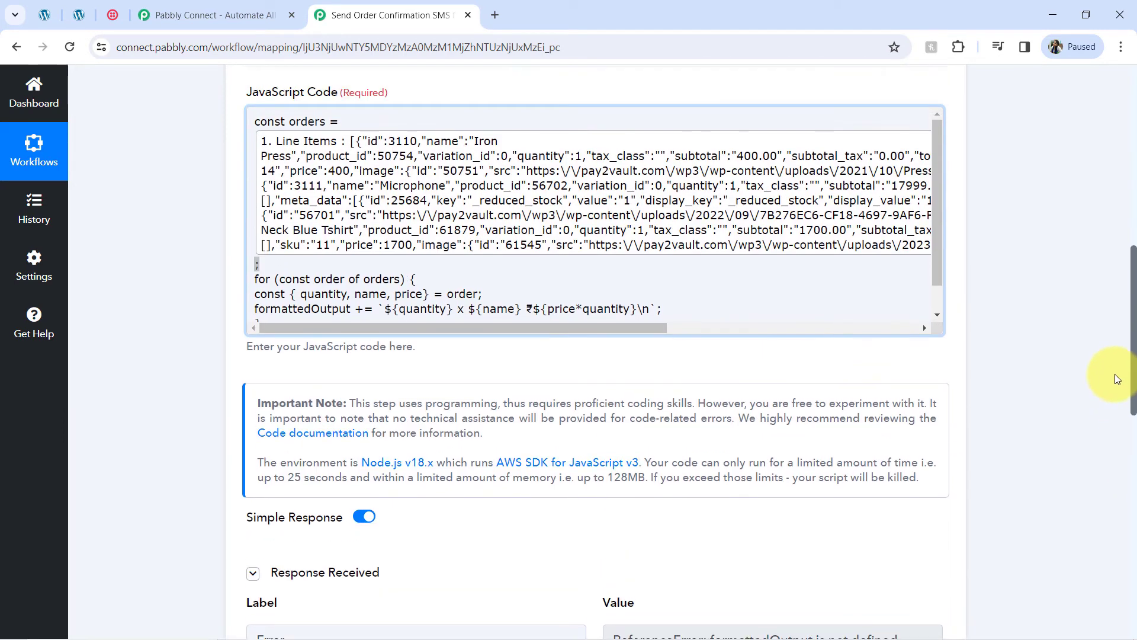
click(325, 298)
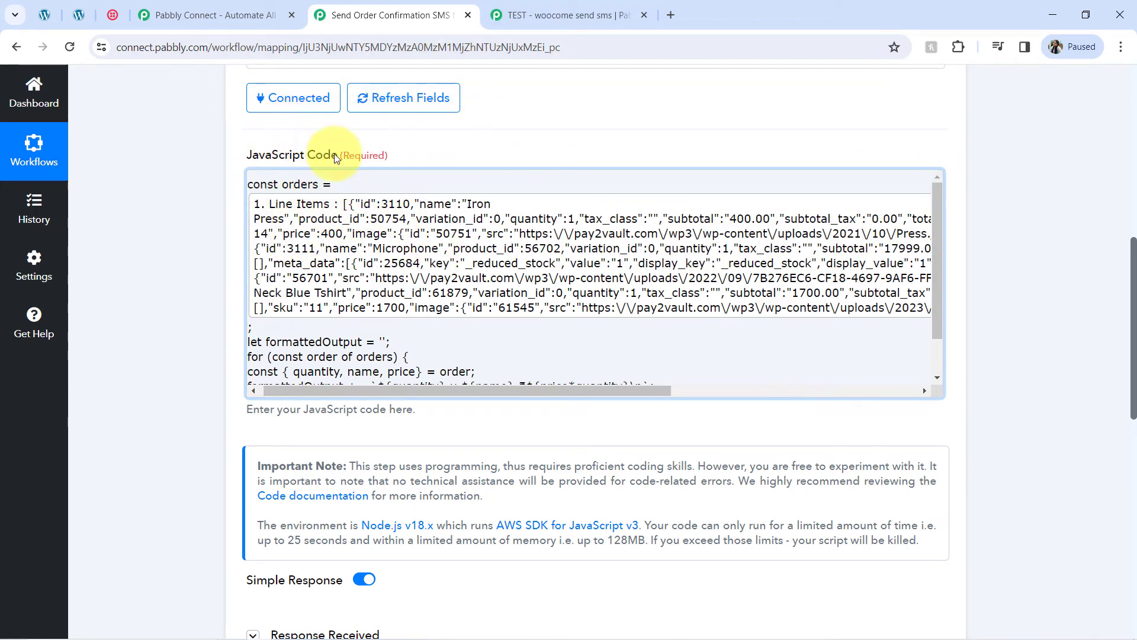
Step: Finish editing the code and save the step with a new test request
drag(275, 184, 332, 185)
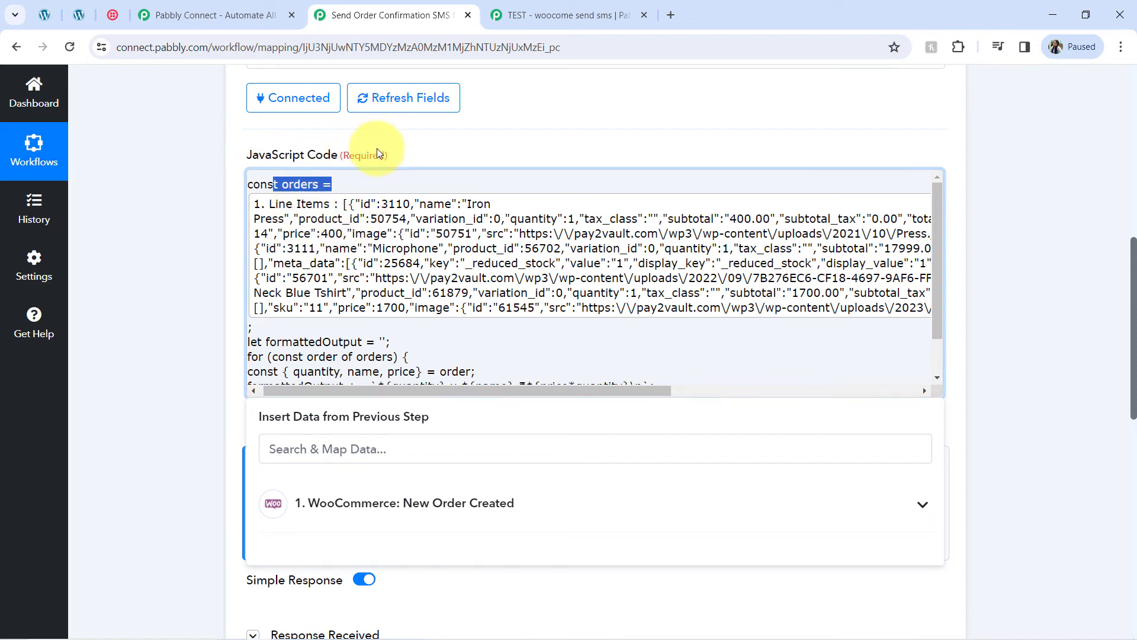
click(299, 342)
click(178, 355)
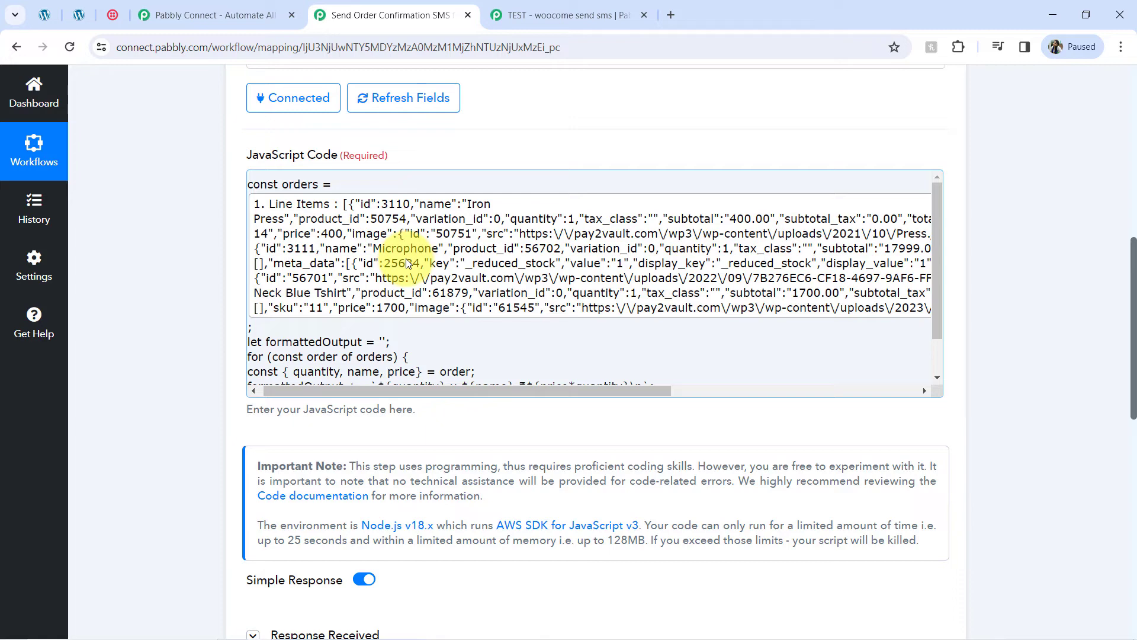
scroll(261, 432, down, 5)
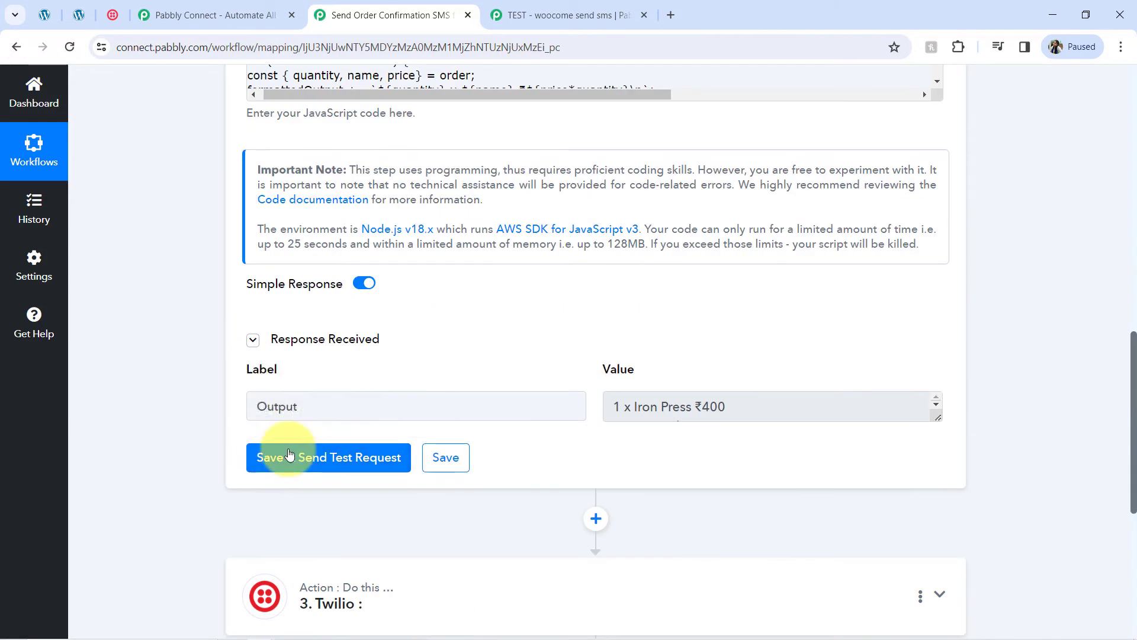
click(289, 456)
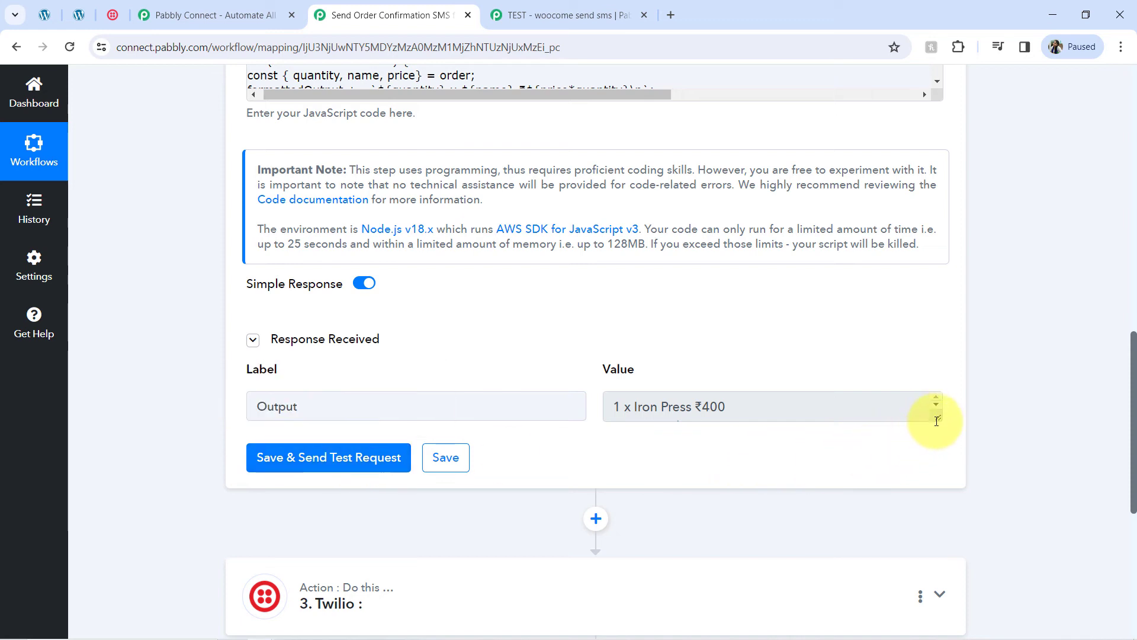
Step: Check the three output lines (1 x Iron Press ₹400, Microphone, Round Neck Blue Tshirt), then open Twilio
drag(937, 421, 938, 486)
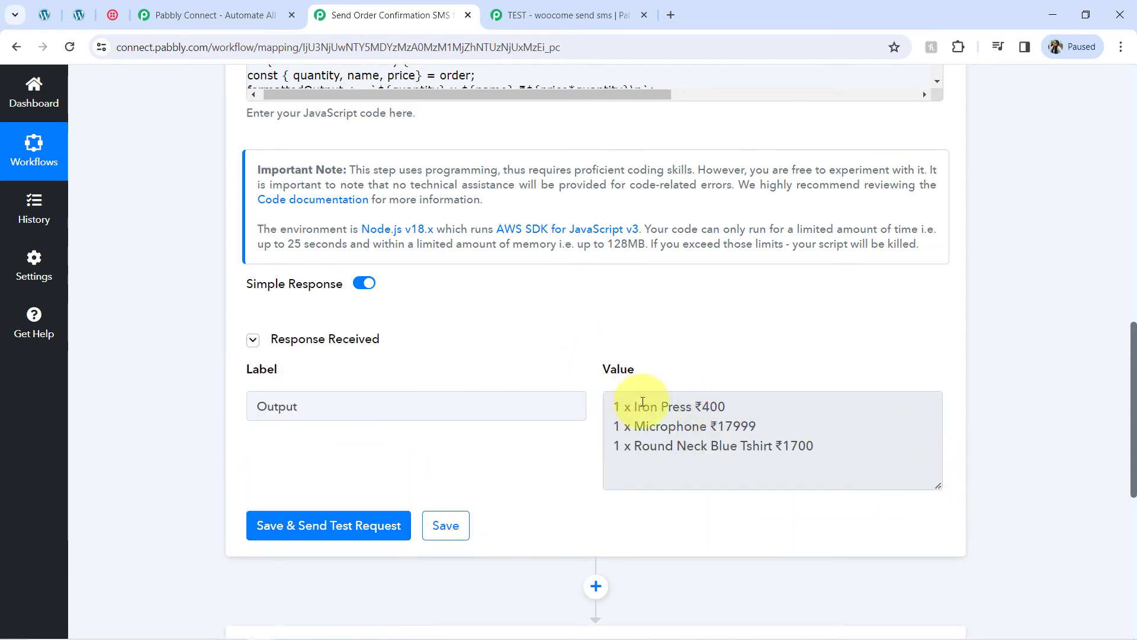
drag(651, 408, 721, 440)
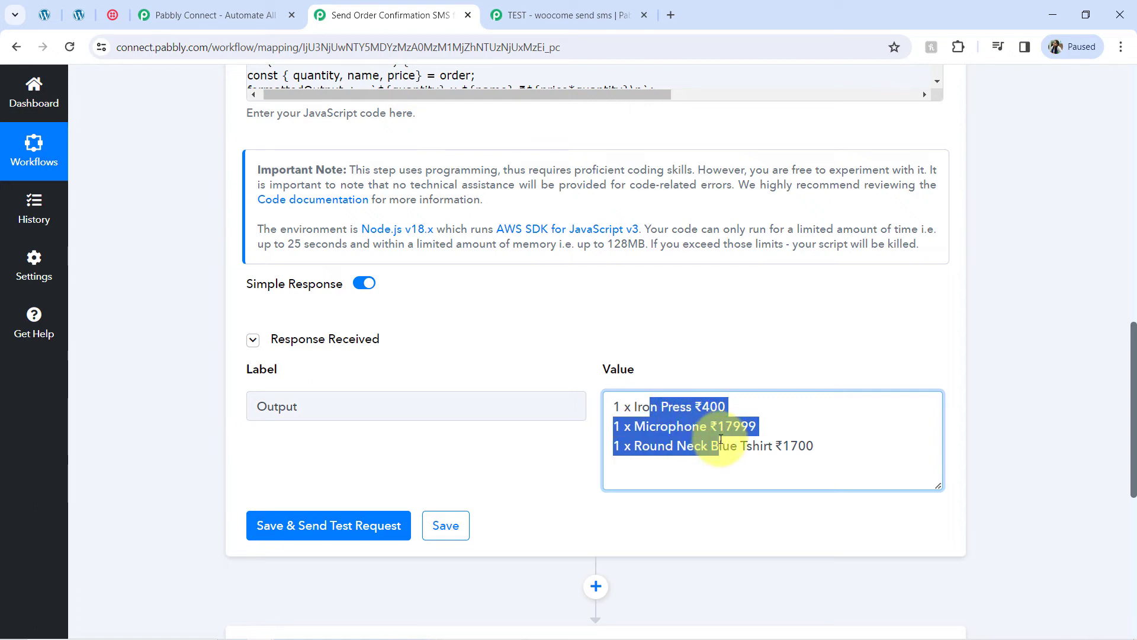
click(679, 407)
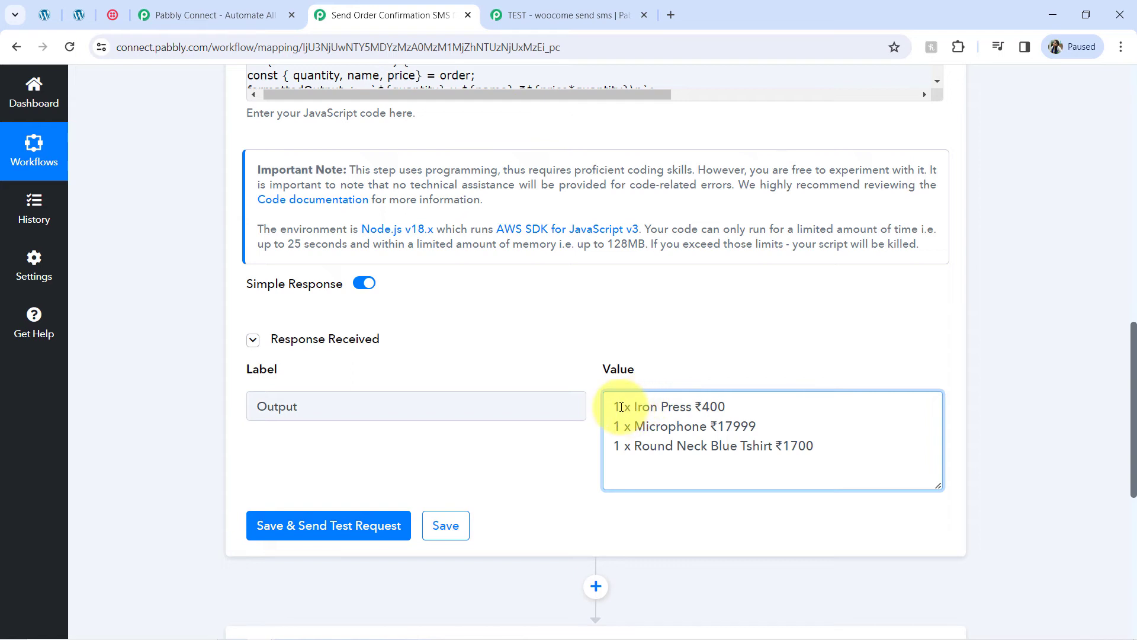
drag(692, 408, 726, 409)
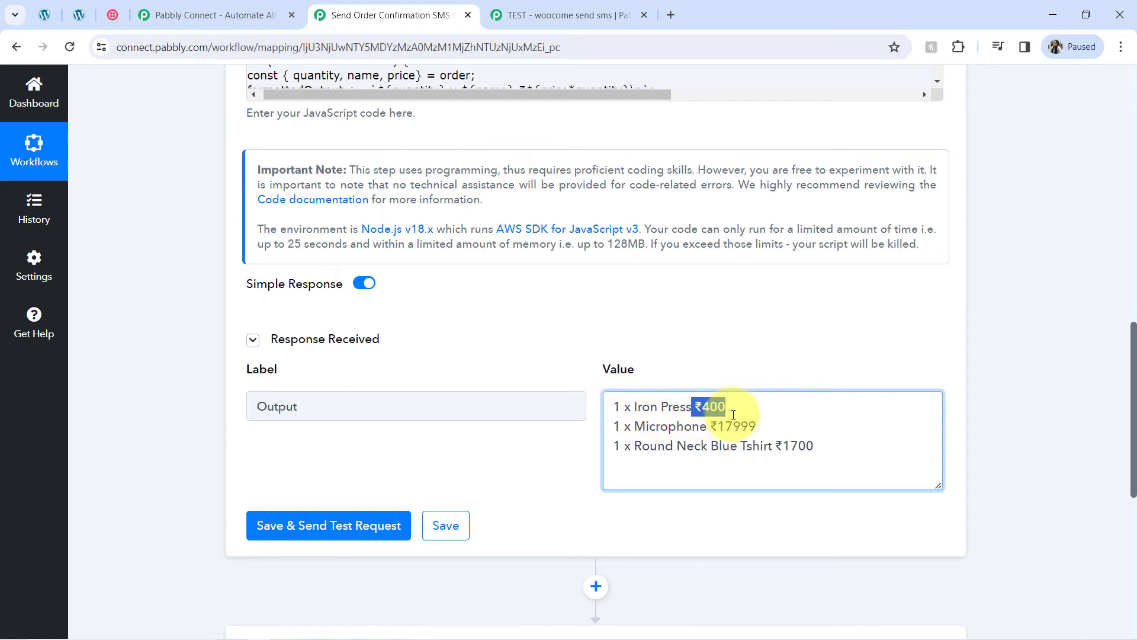
drag(645, 427, 756, 431)
drag(664, 448, 772, 454)
drag(637, 407, 696, 465)
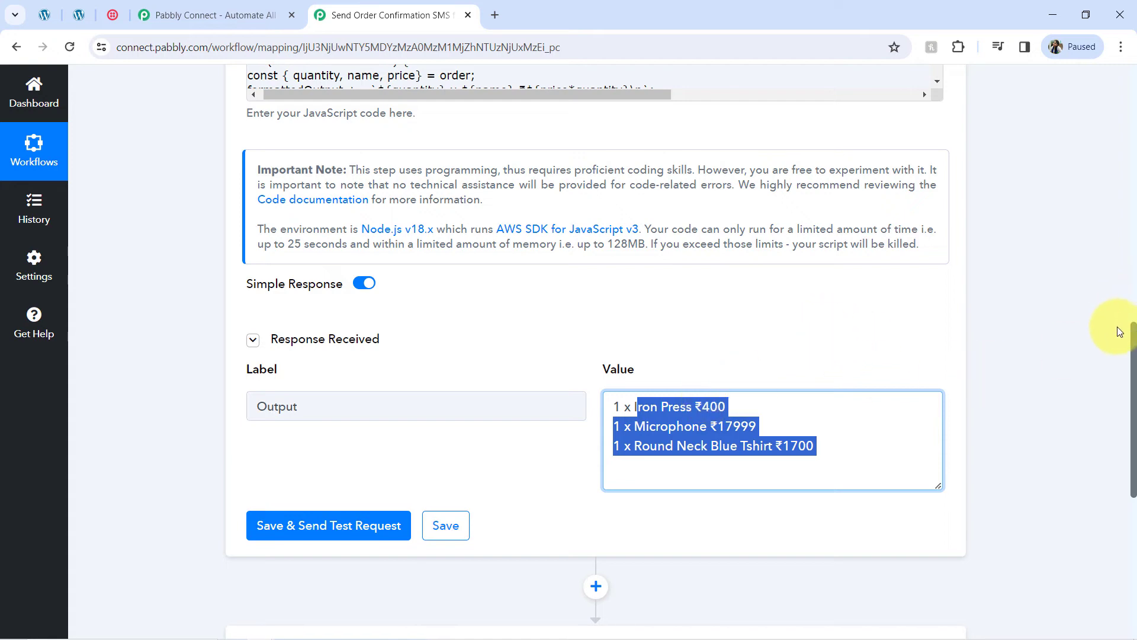
drag(1135, 358, 1129, 448)
click(688, 142)
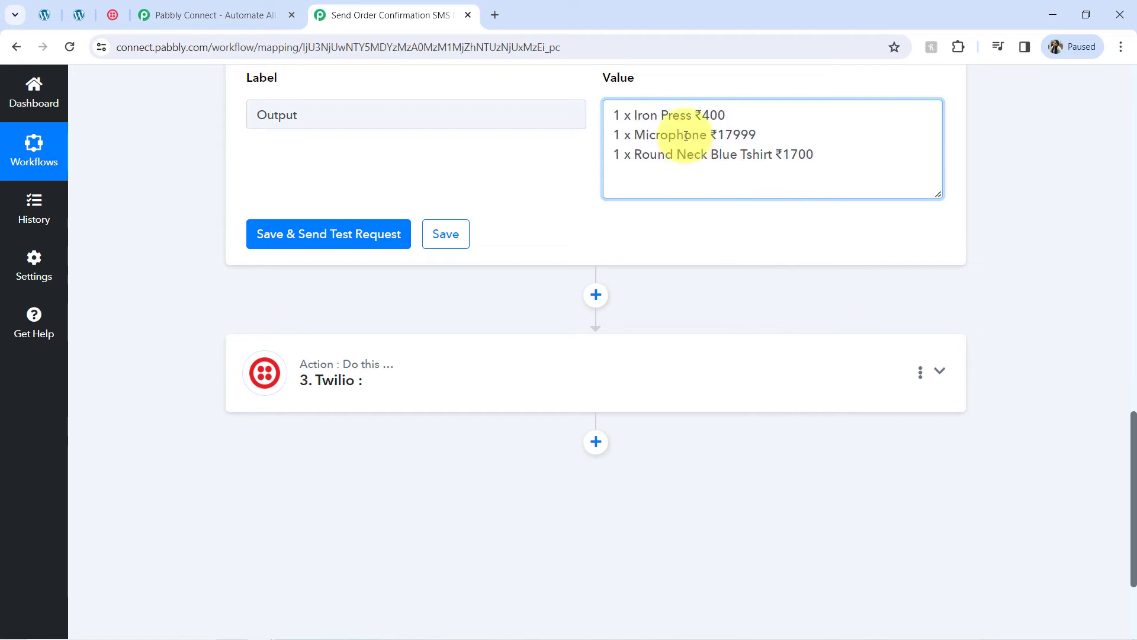
drag(649, 115, 745, 159)
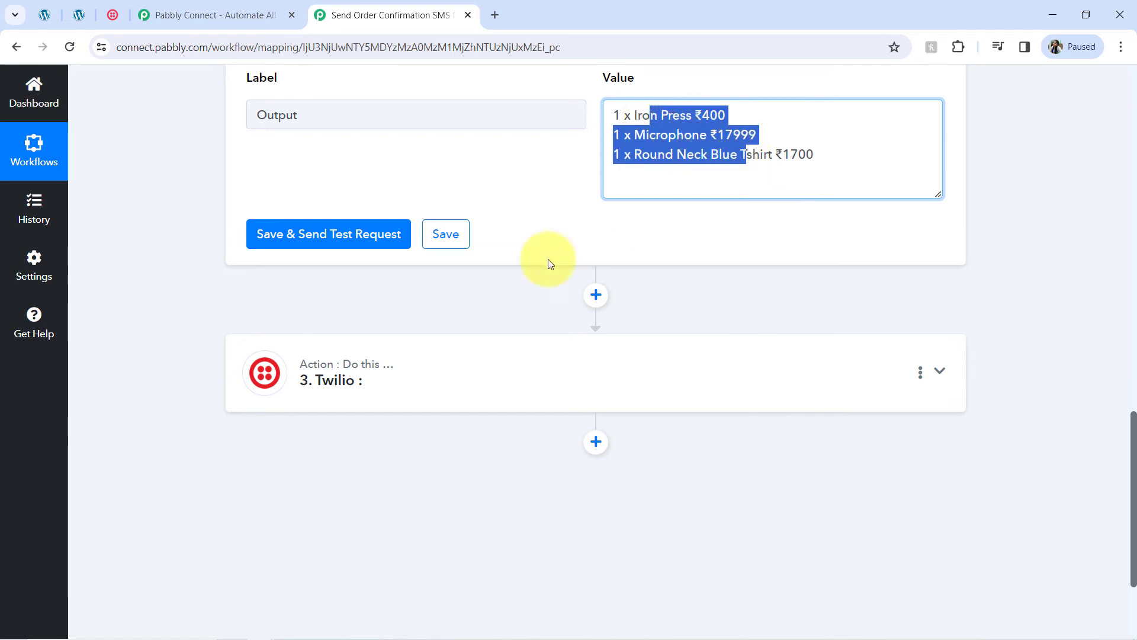
click(320, 377)
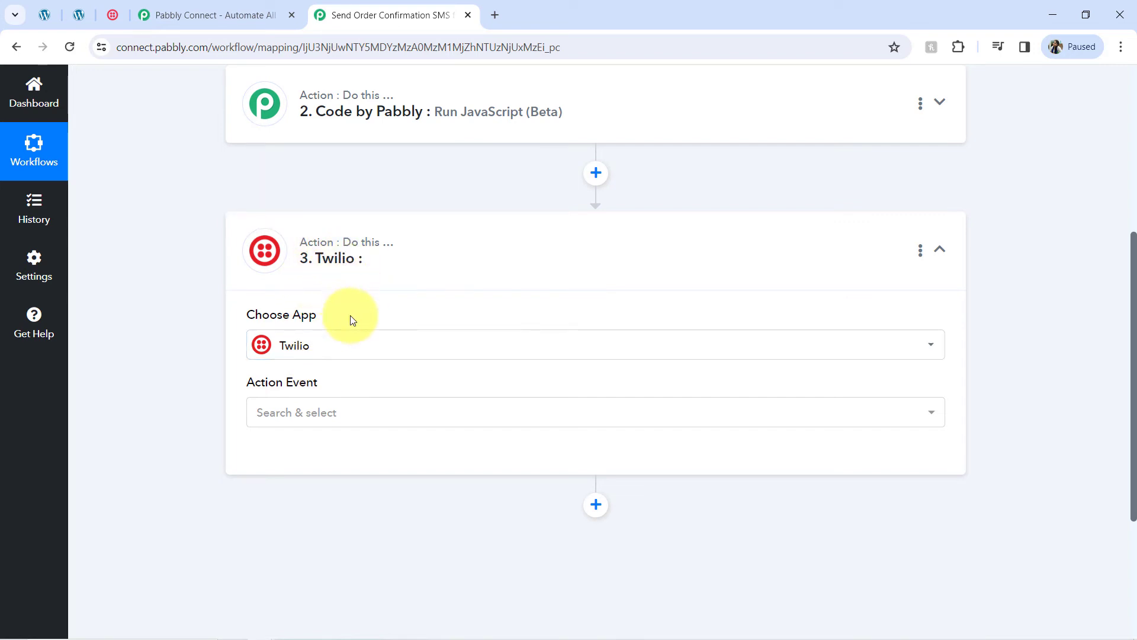
Step: Set the Twilio action event to Send SMS Message and choose Add New Connection
click(270, 415)
click(323, 182)
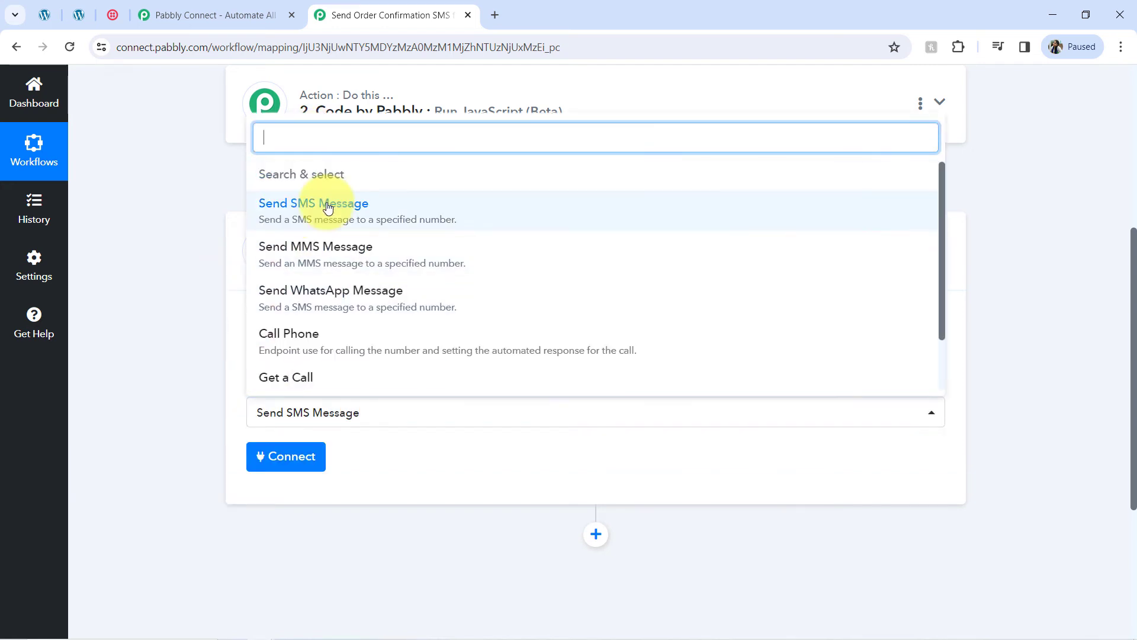
click(327, 208)
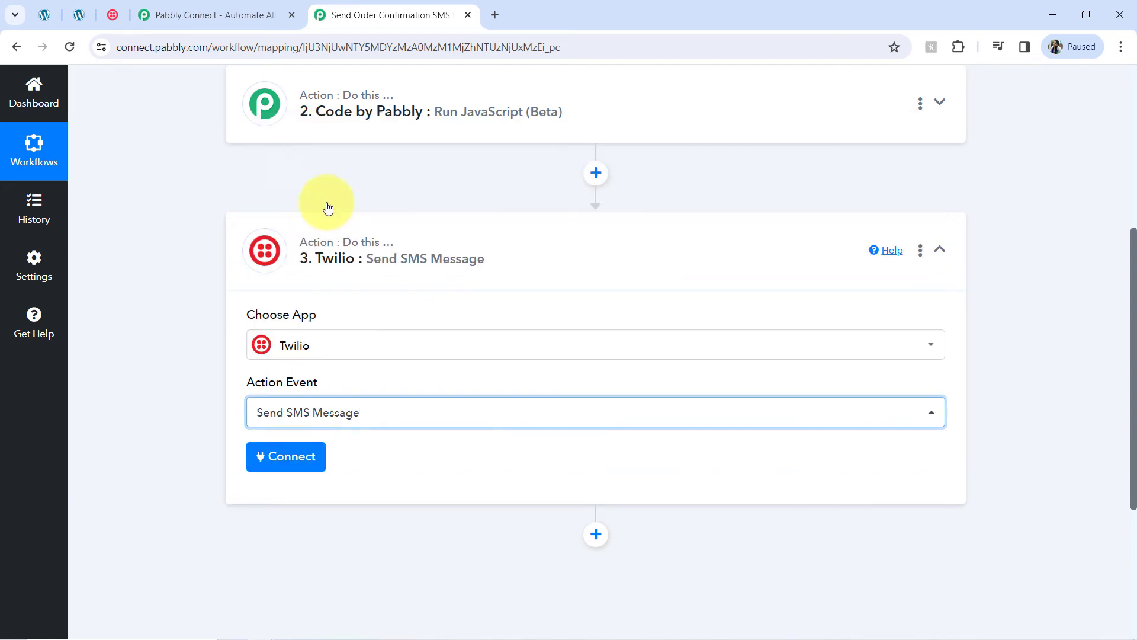
click(293, 458)
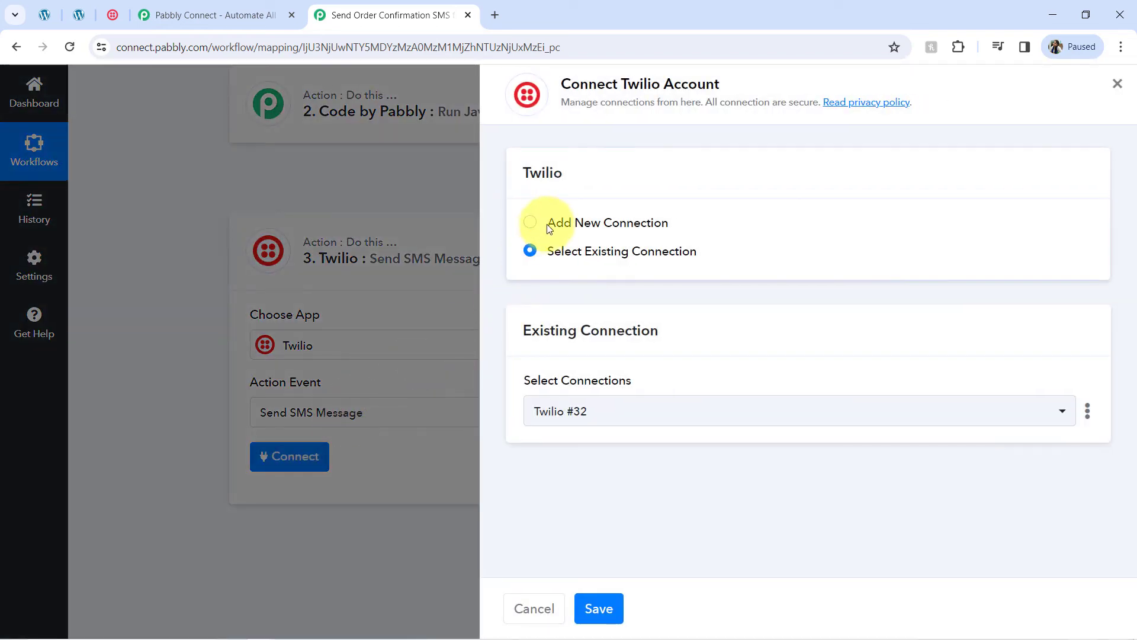
click(554, 227)
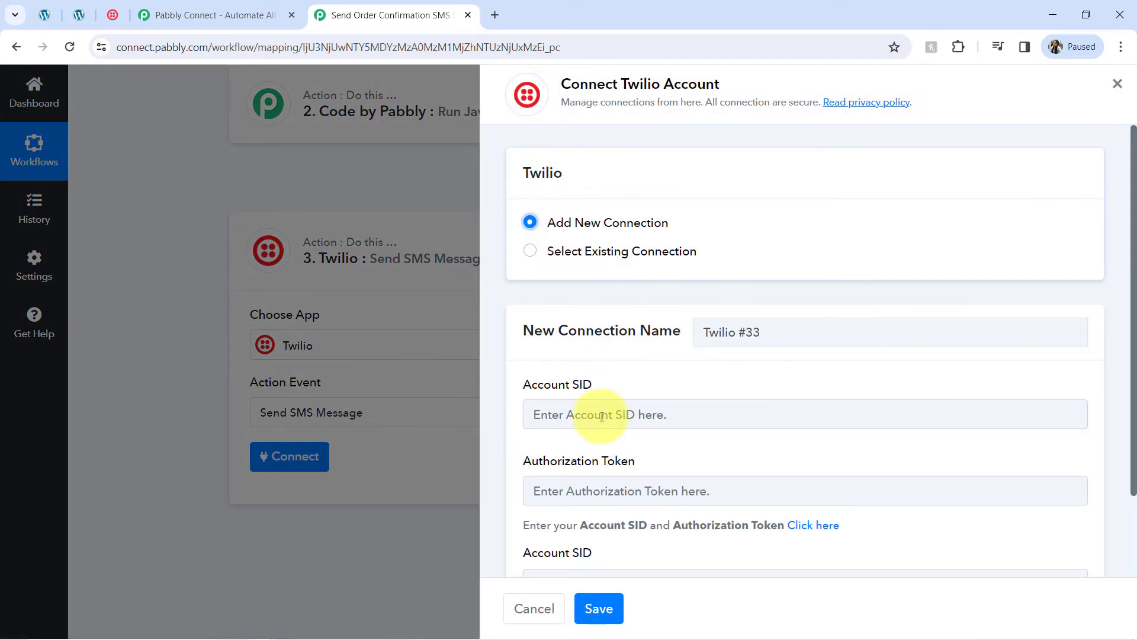
scroll(1126, 191, down, 2)
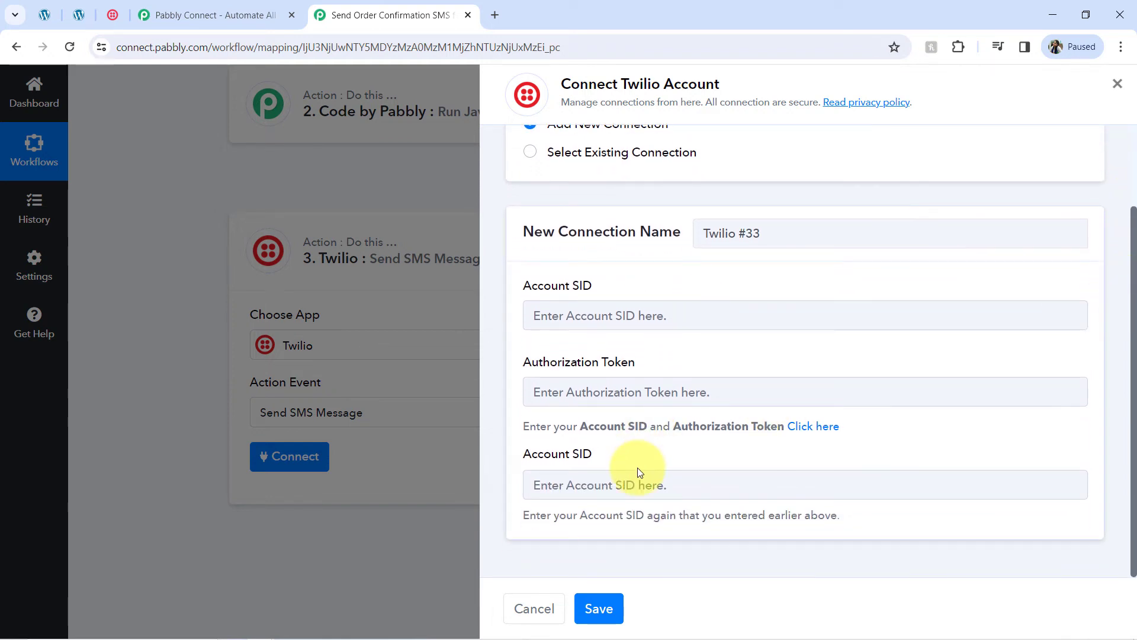
Step: Copy the Account SID from the Twilio Console's Account Info, then return to Pabbly
click(109, 18)
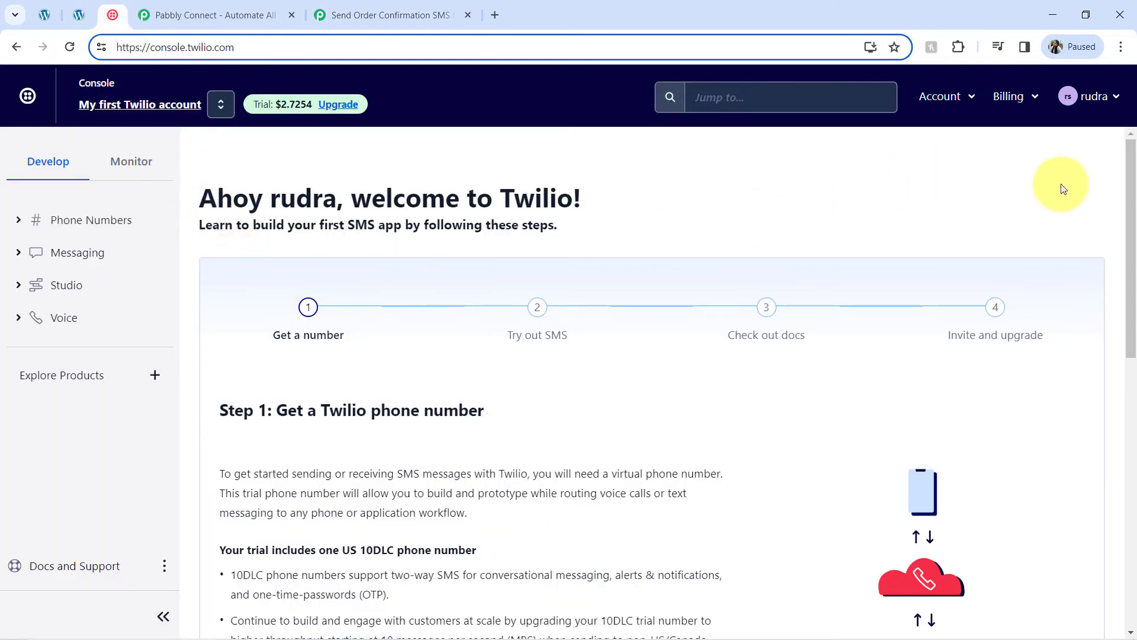
drag(1123, 198, 1129, 290)
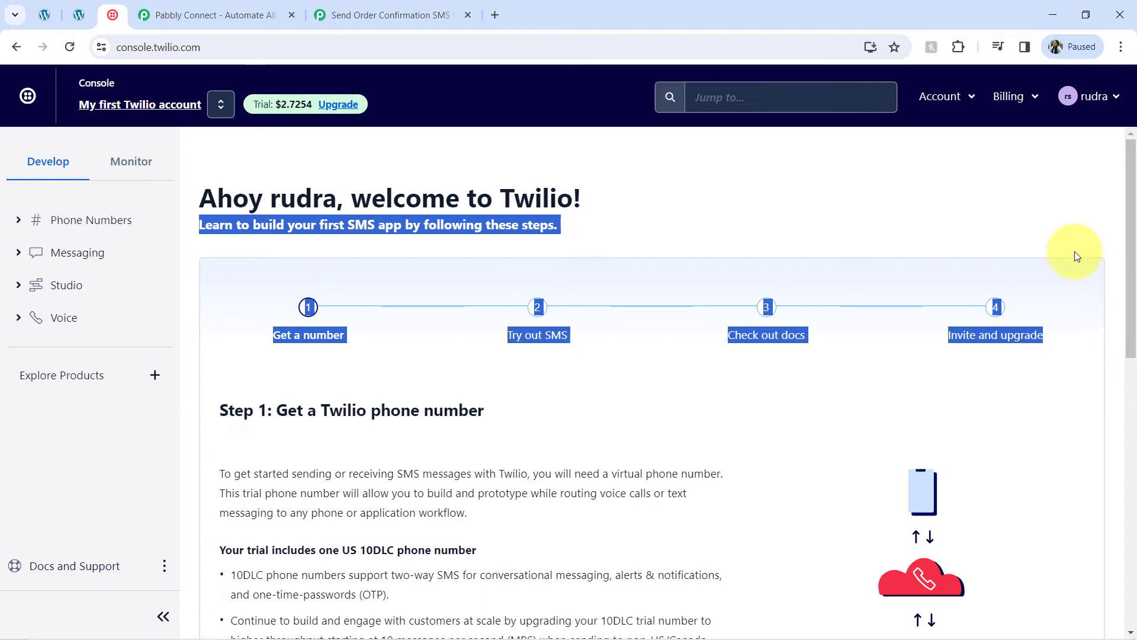
click(985, 210)
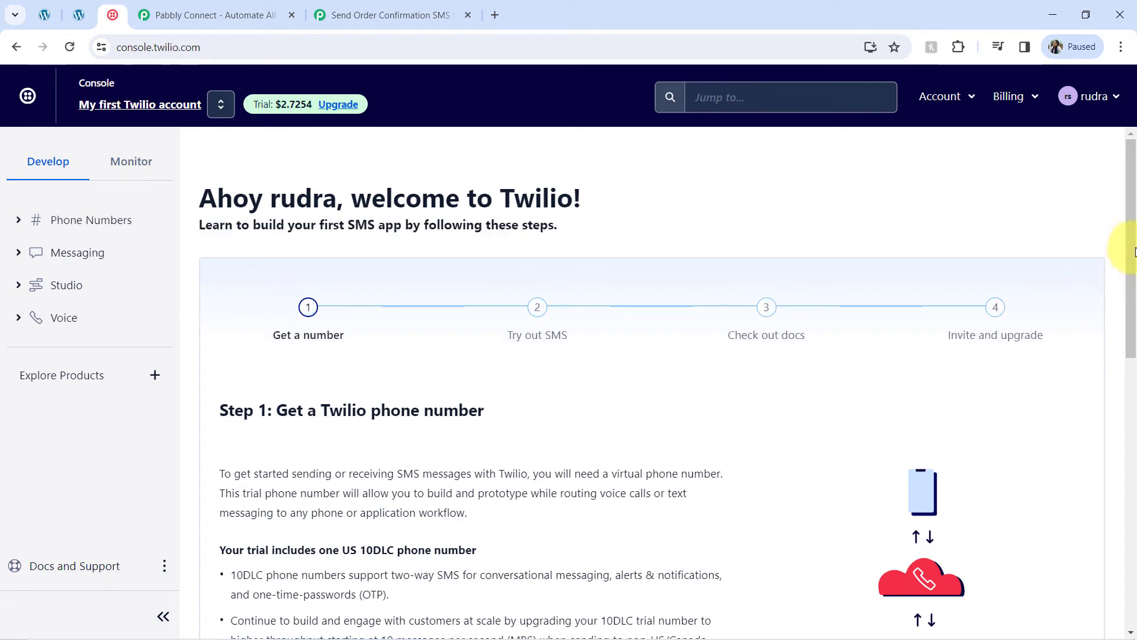
drag(1134, 251, 1074, 522)
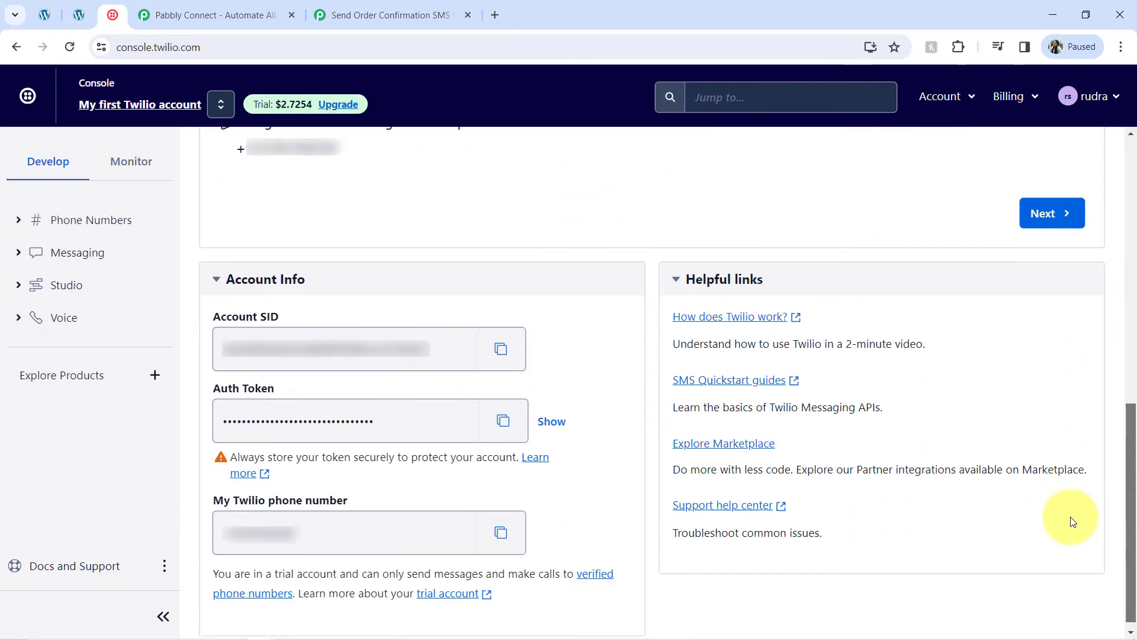
click(502, 340)
click(388, 15)
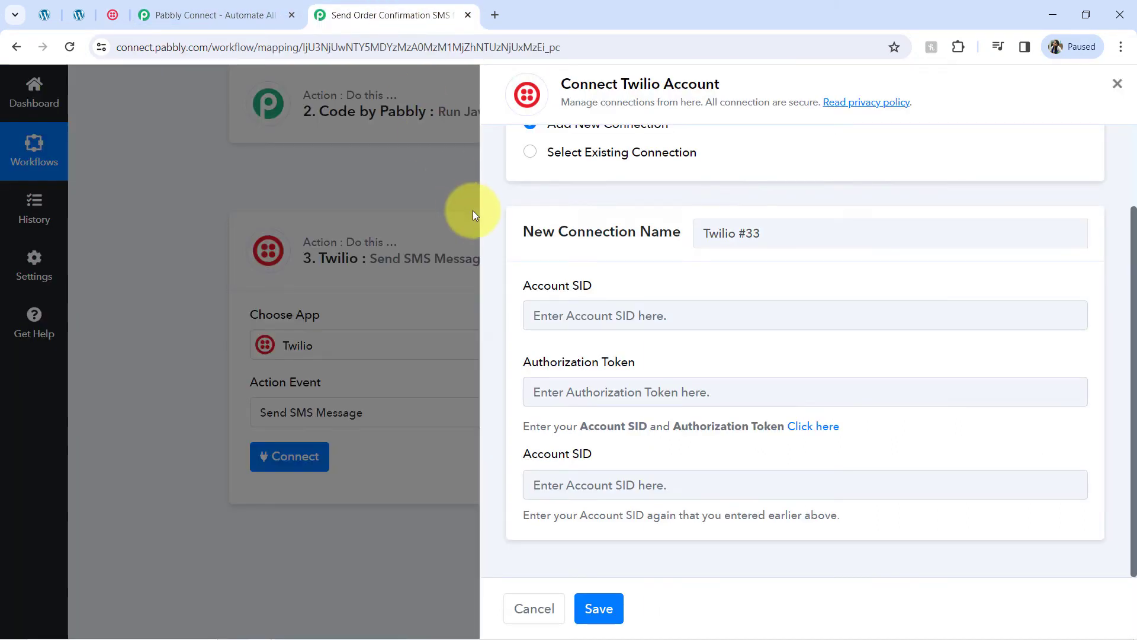
Step: Paste the copied Account SID into both Account SID fields of the Twilio connection form
click(603, 314)
key(ctrl+v)
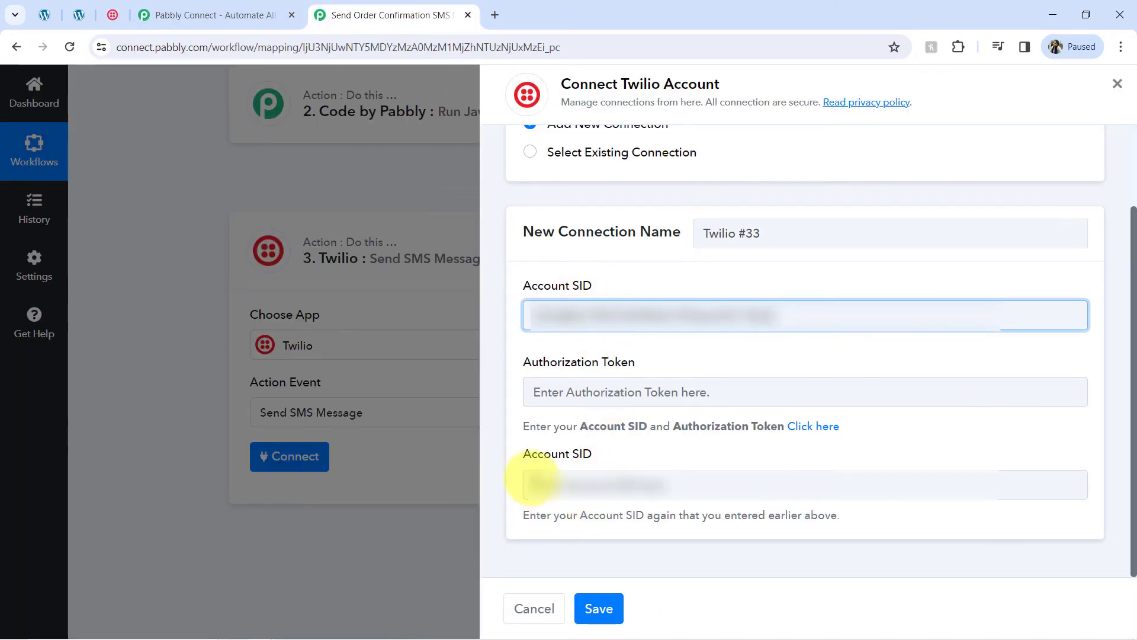
click(531, 483)
key(ctrl+v)
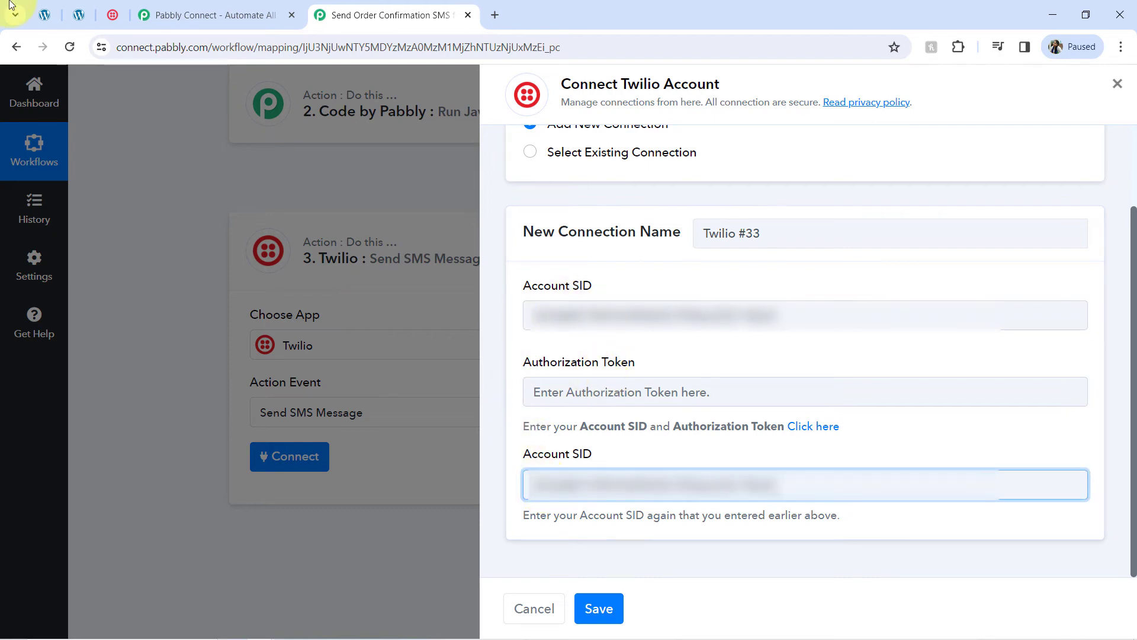
Step: Copy the Twilio Auth Token into the Authorization Token field and save the connection
click(111, 15)
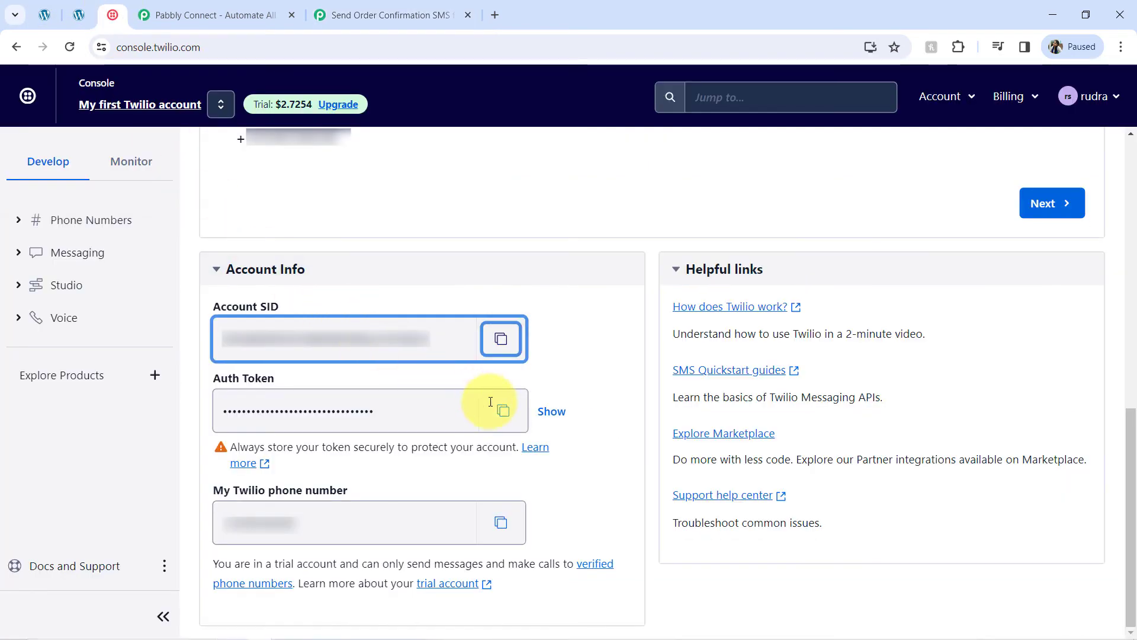
click(503, 415)
click(367, 13)
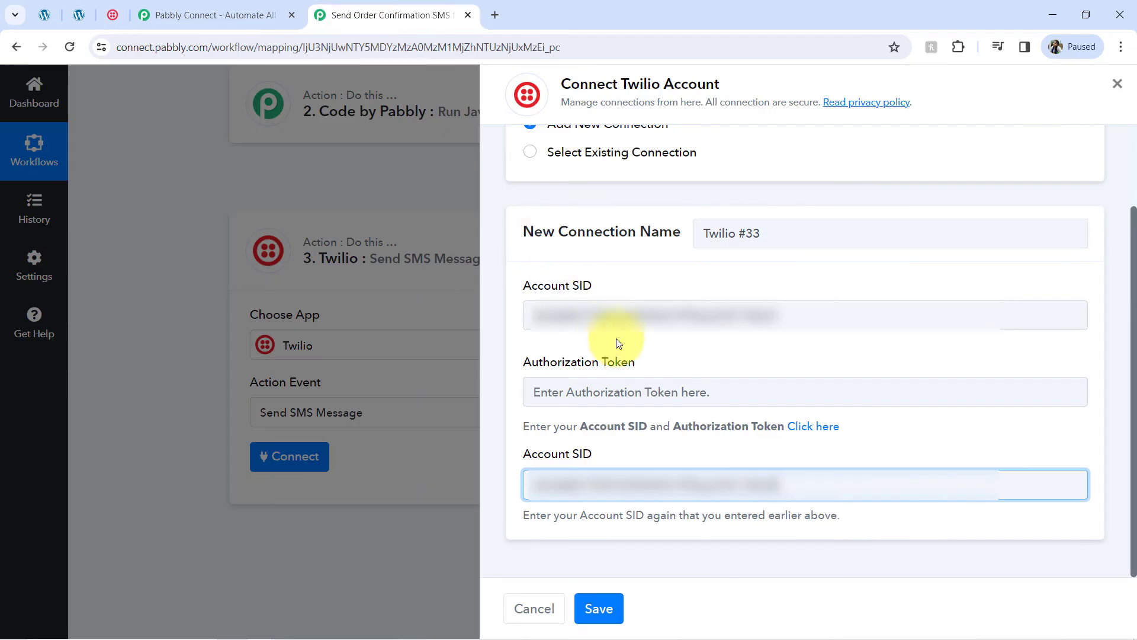
click(589, 388)
key(ctrl+v)
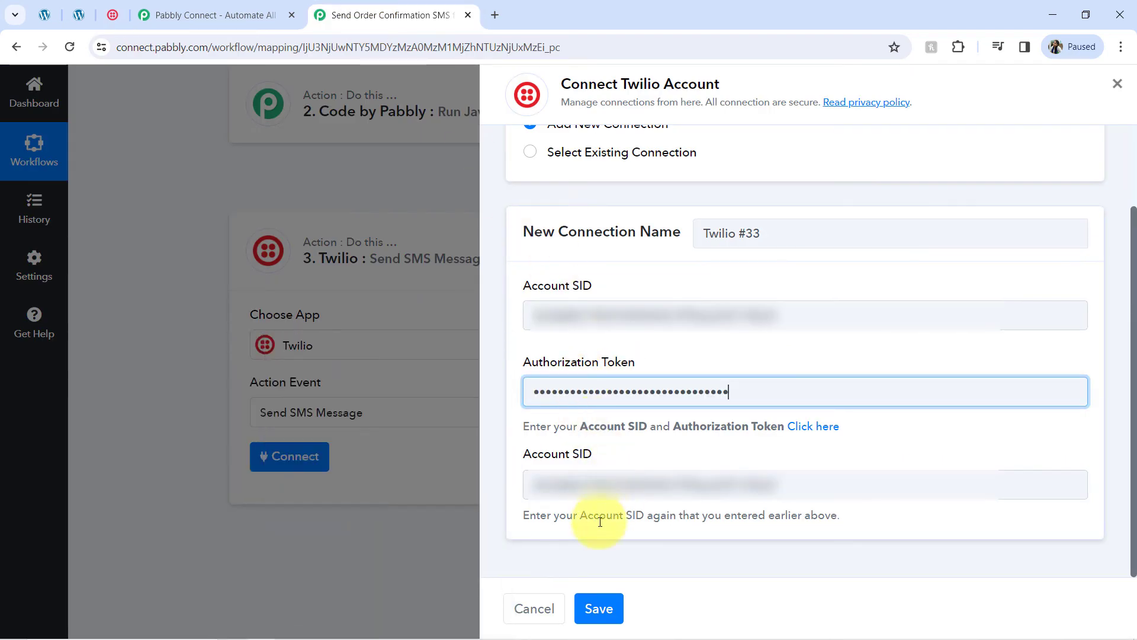
click(596, 605)
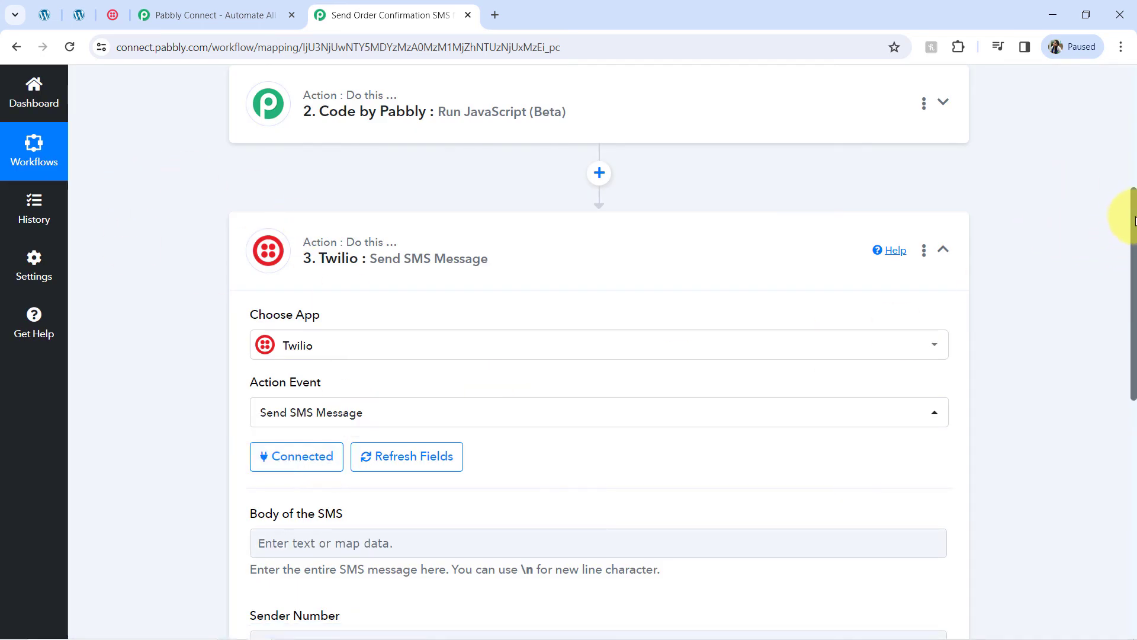
drag(1135, 220, 1130, 305)
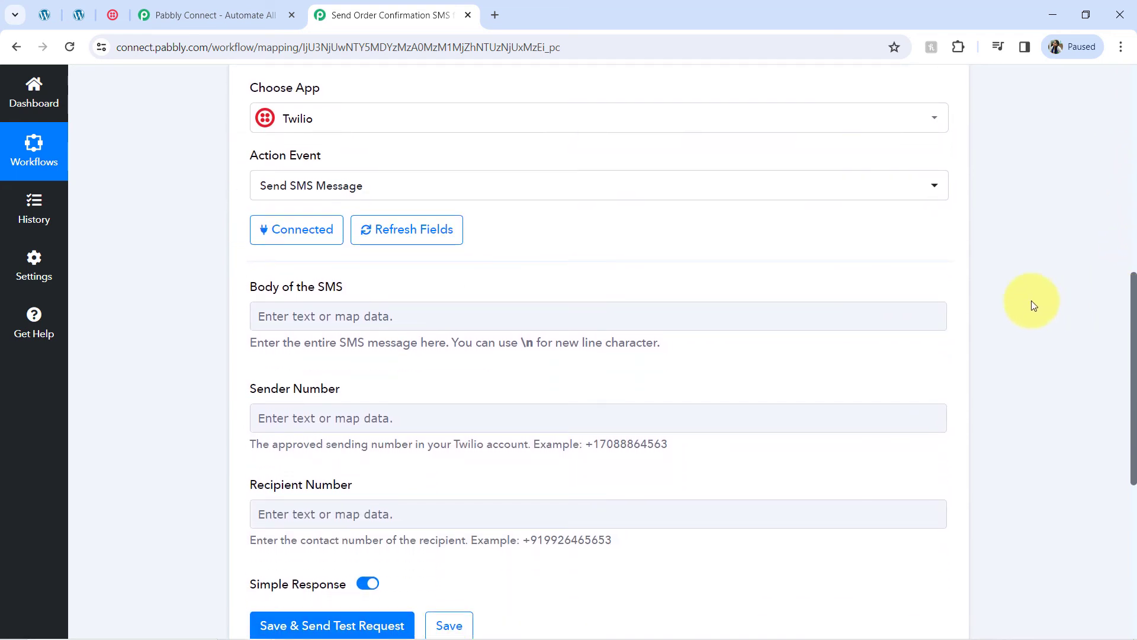
mouse_move(326, 598)
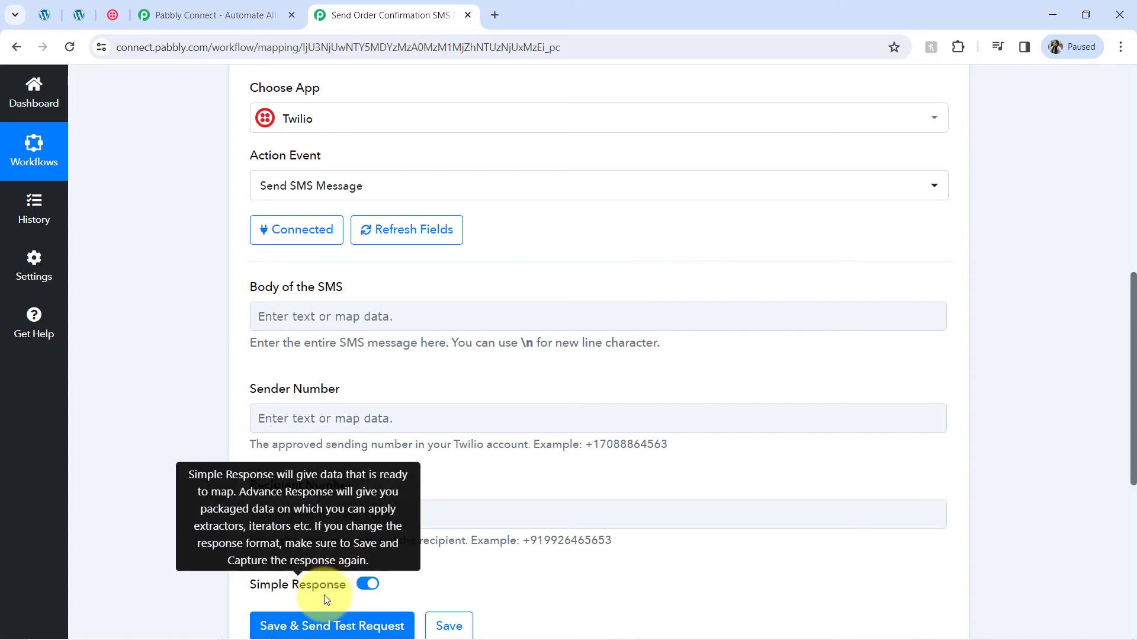
mouse_move(350, 636)
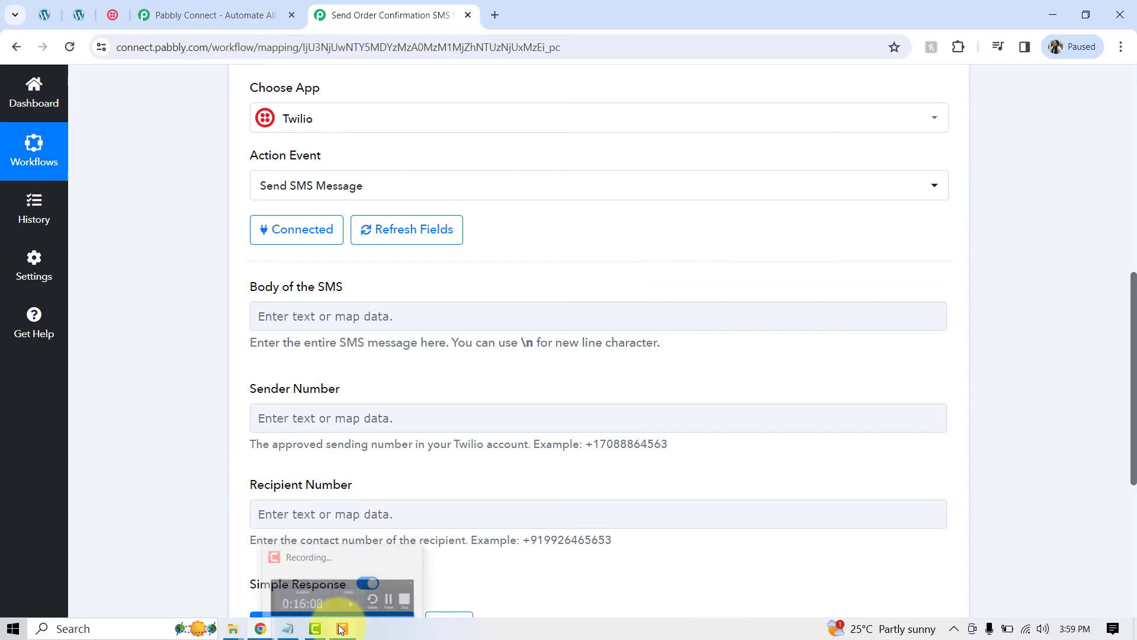
Step: Copy the four-line order-confirmation SMS template from the Notepad draft
click(286, 633)
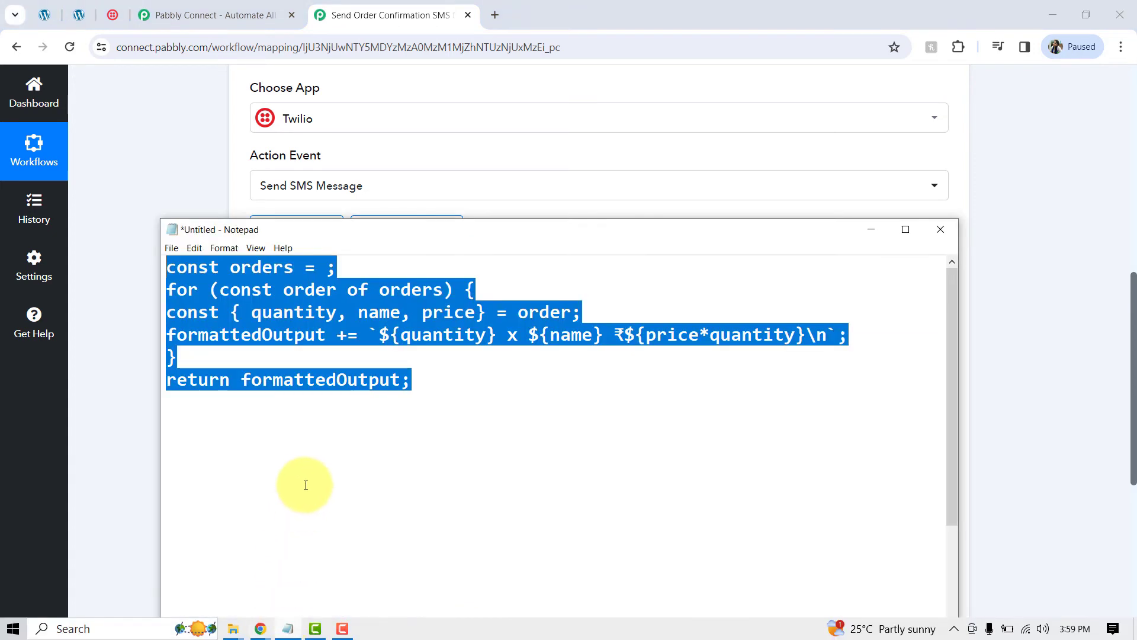
click(401, 424)
click(478, 382)
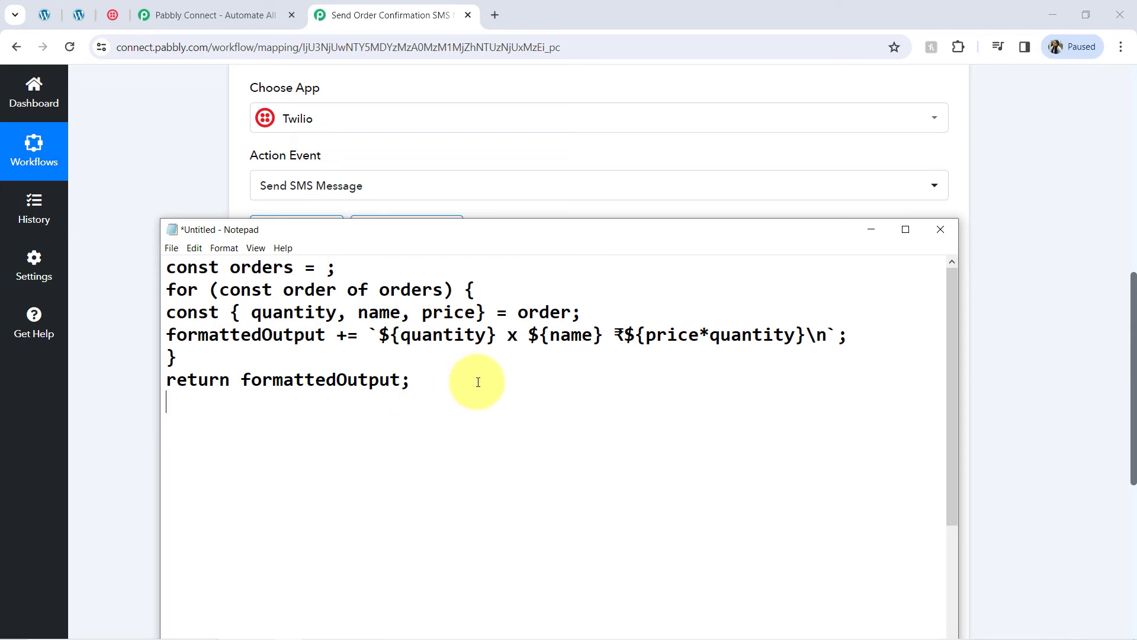
scroll(479, 382, down, 3)
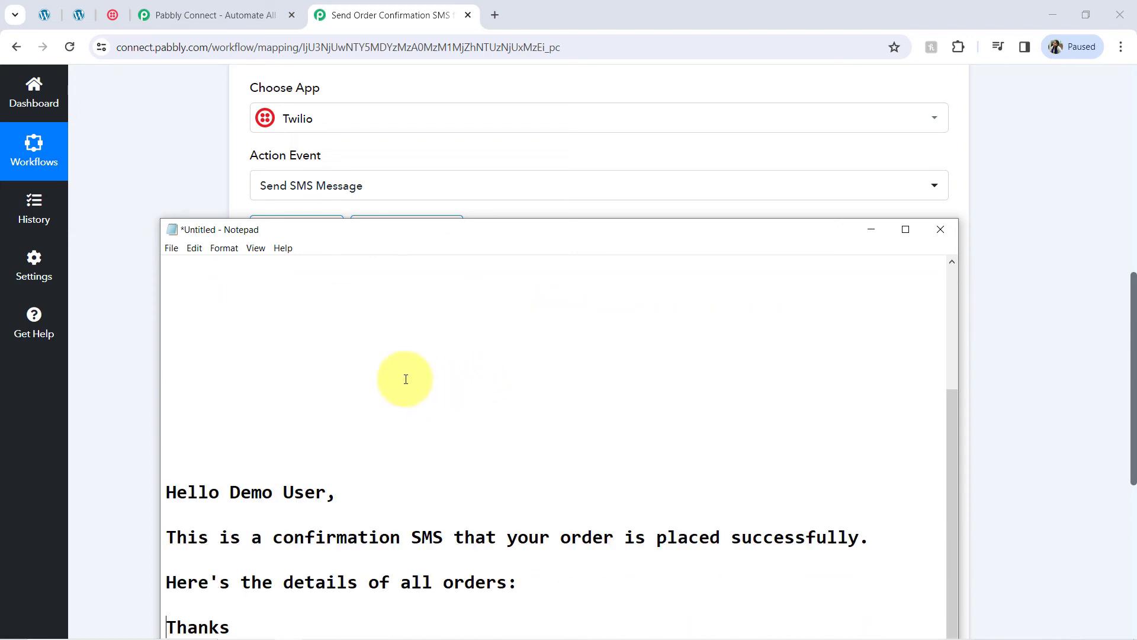
drag(240, 627, 164, 492)
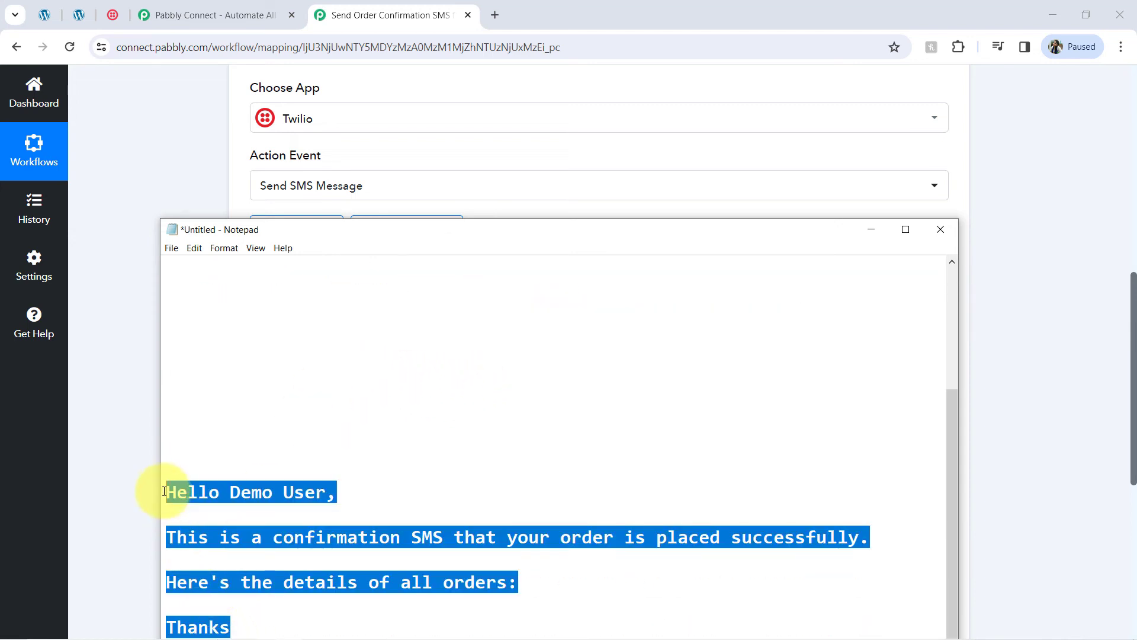
click(115, 447)
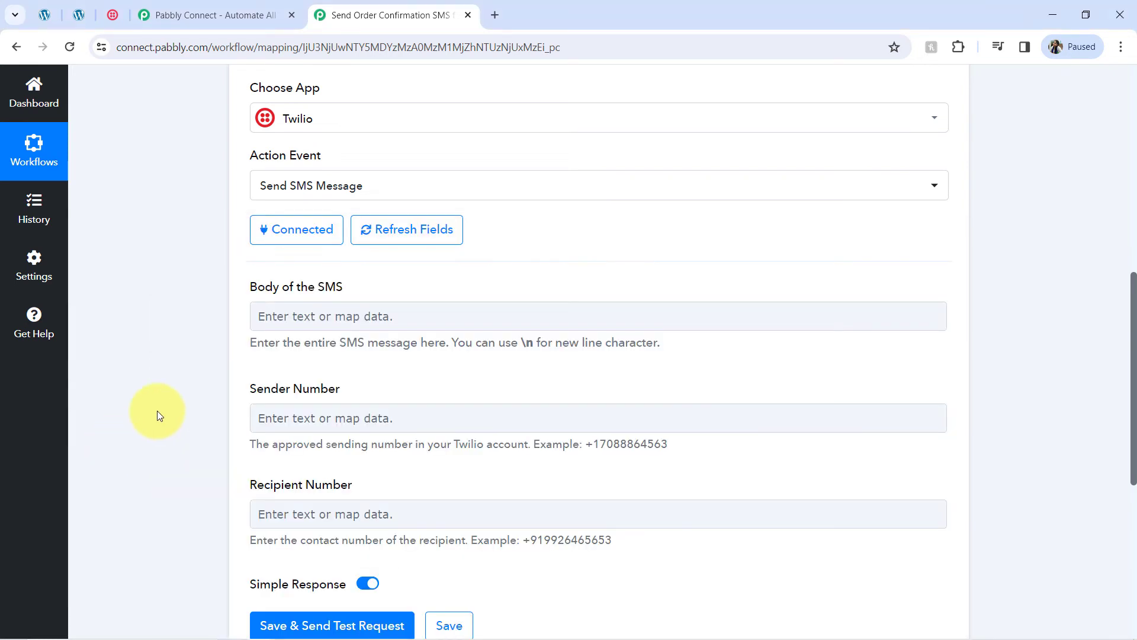
Step: Paste the SMS template into Body of the SMS and put the greeting on its own line
click(297, 323)
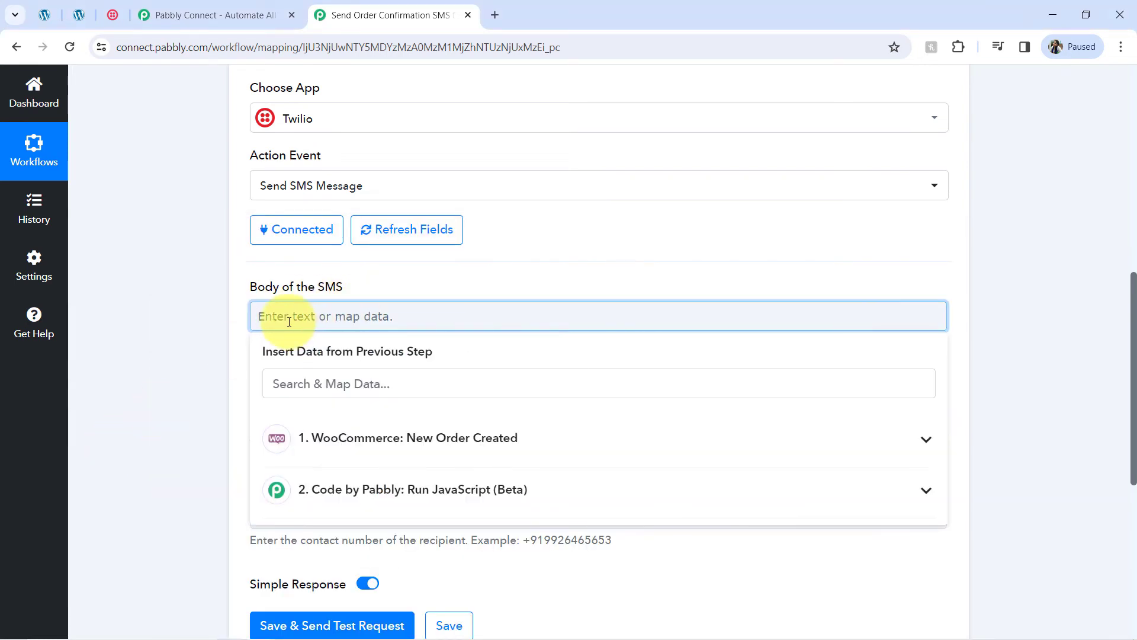
text(Hello Demo User,This is a confirmation SMS that your order is placed successfully.Here's the details of all orders:Thanks)
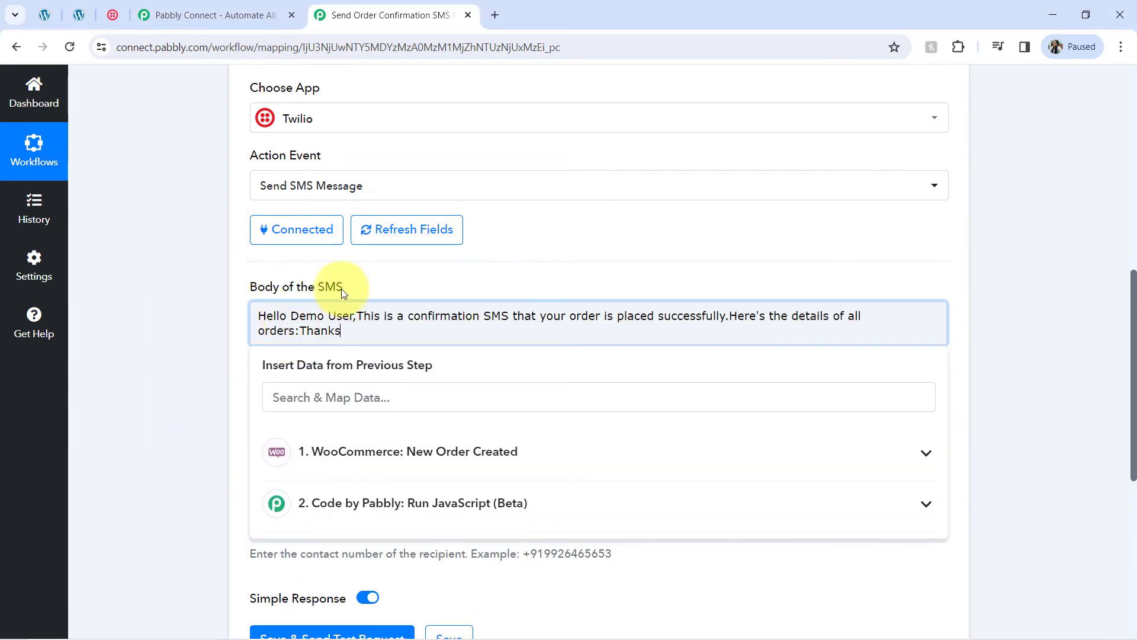
click(356, 320)
key(Return)
key(Return)
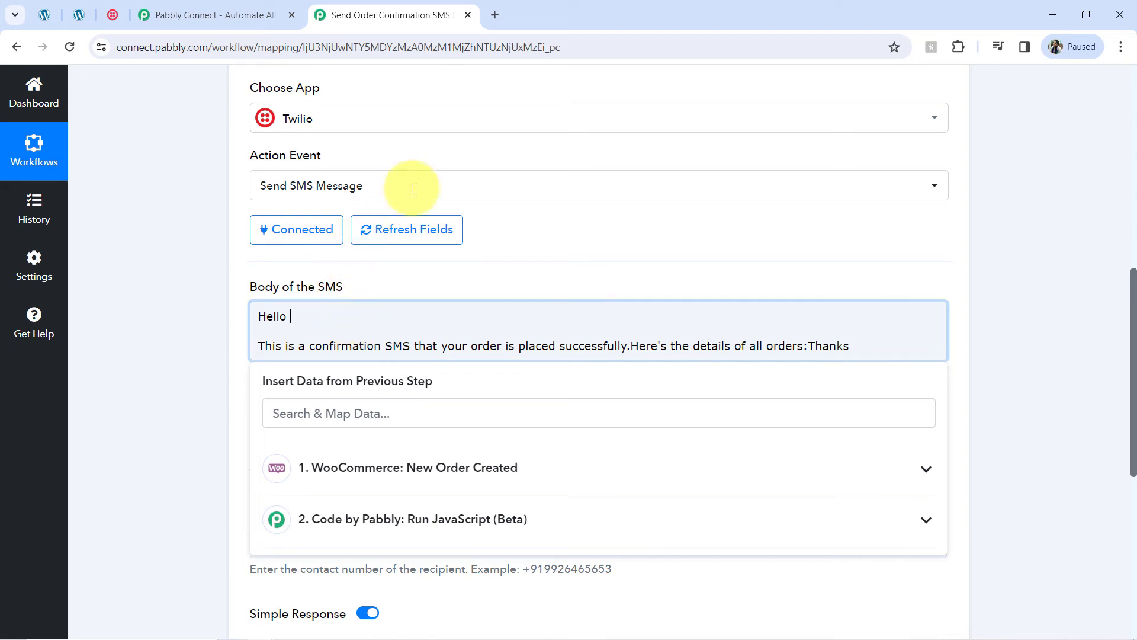
Step: Insert WooCommerce Shipping First Name and Shipping Last Name after Hello
click(318, 467)
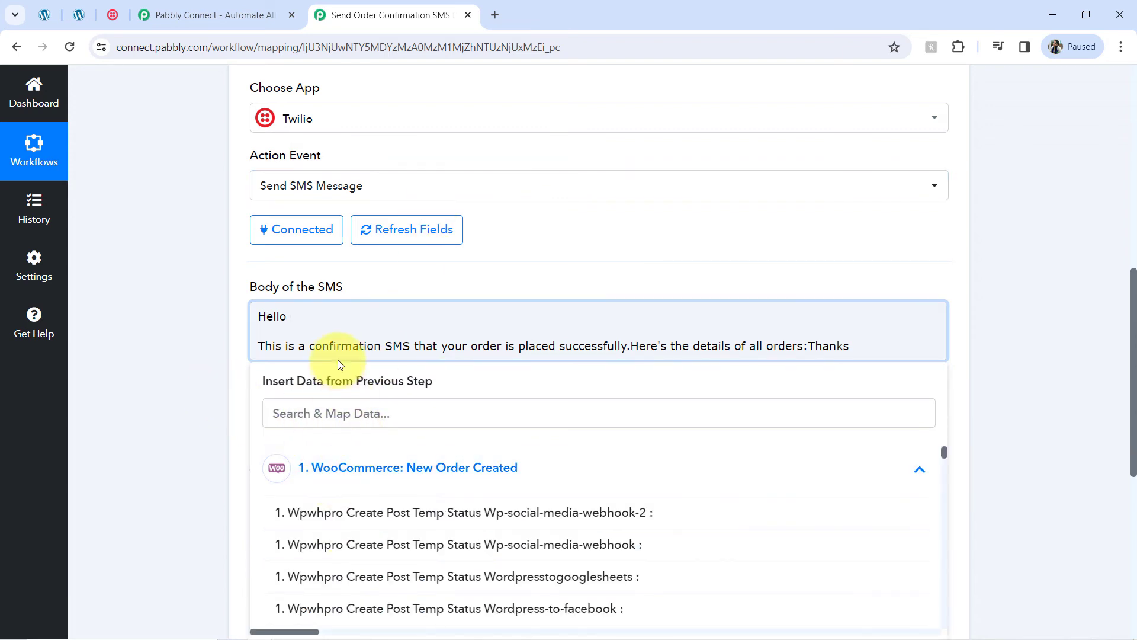
click(299, 418)
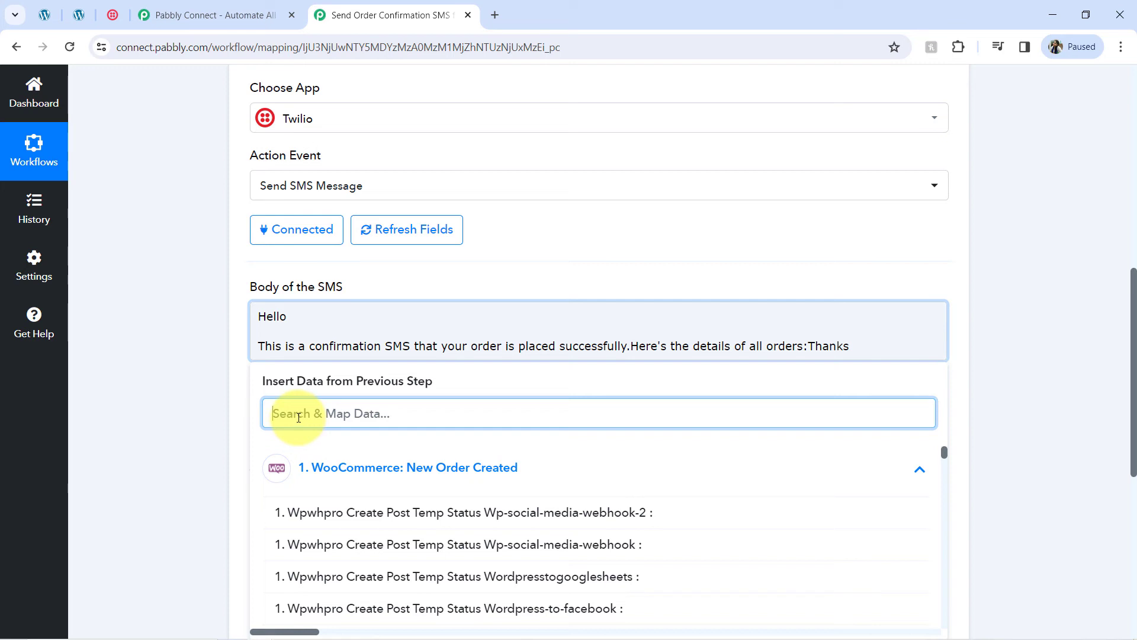
text(dem)
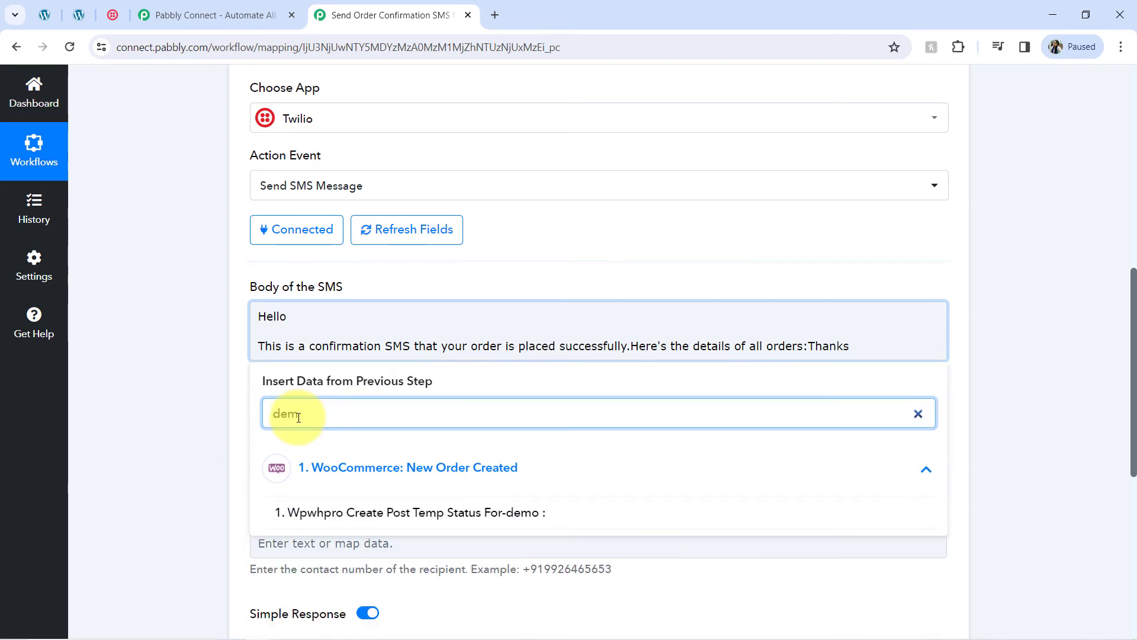
scroll(563, 350, down, 1)
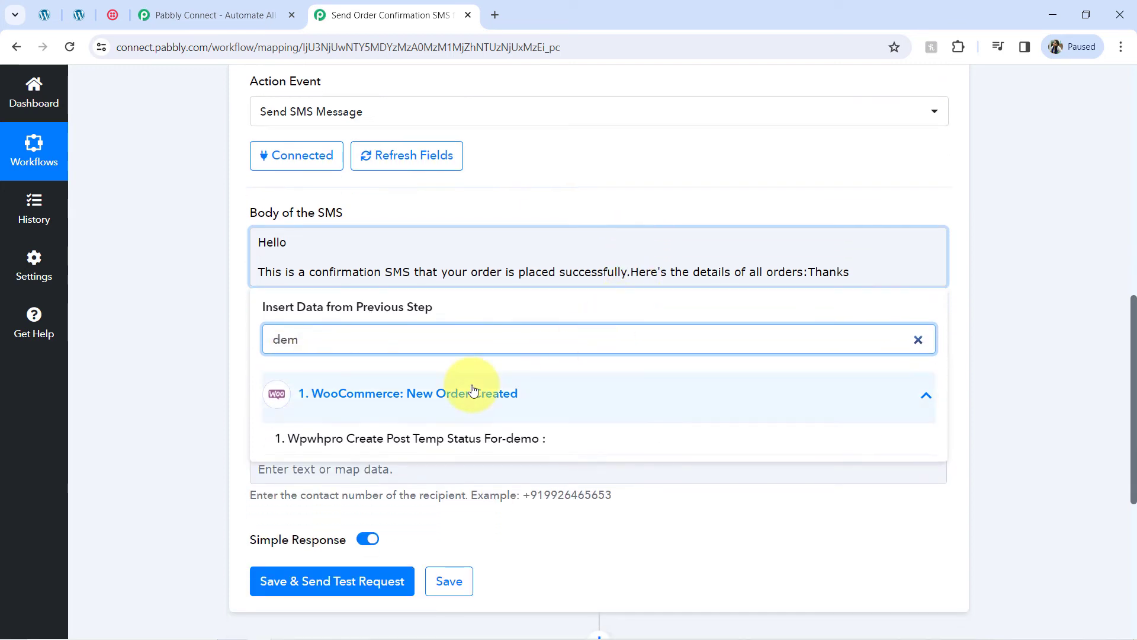
key(BackSpace)
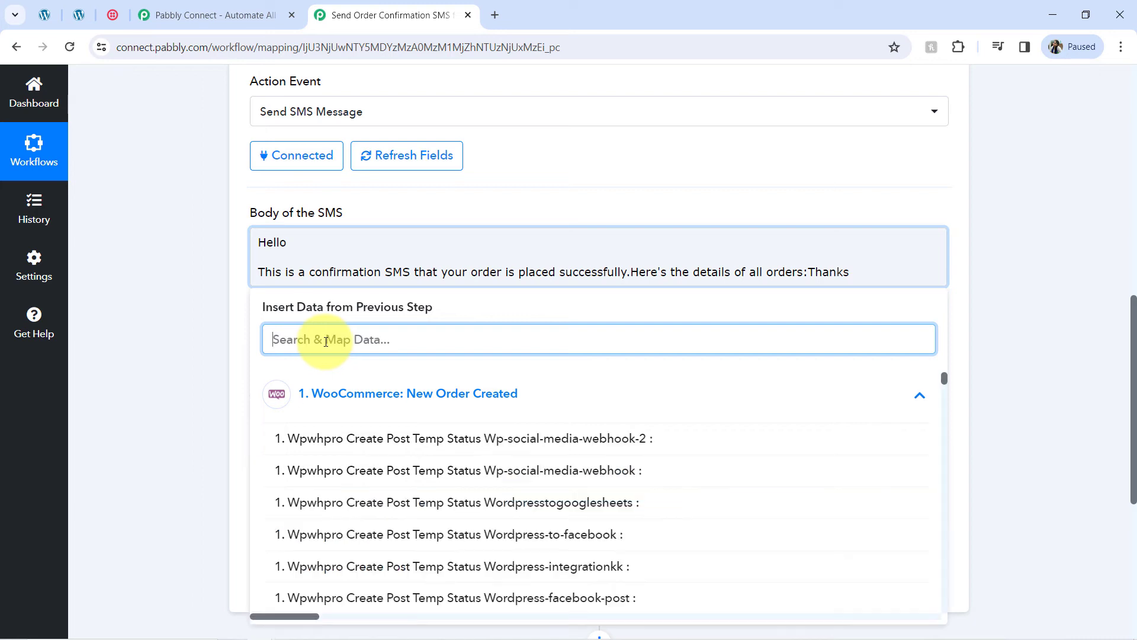
text(dumm)
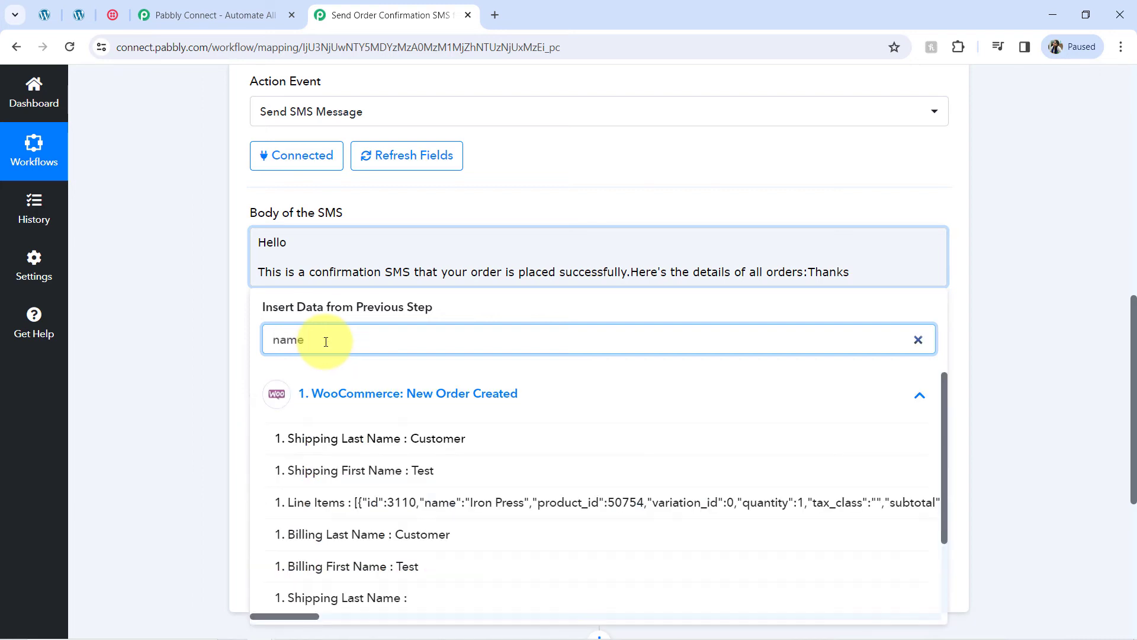
click(302, 470)
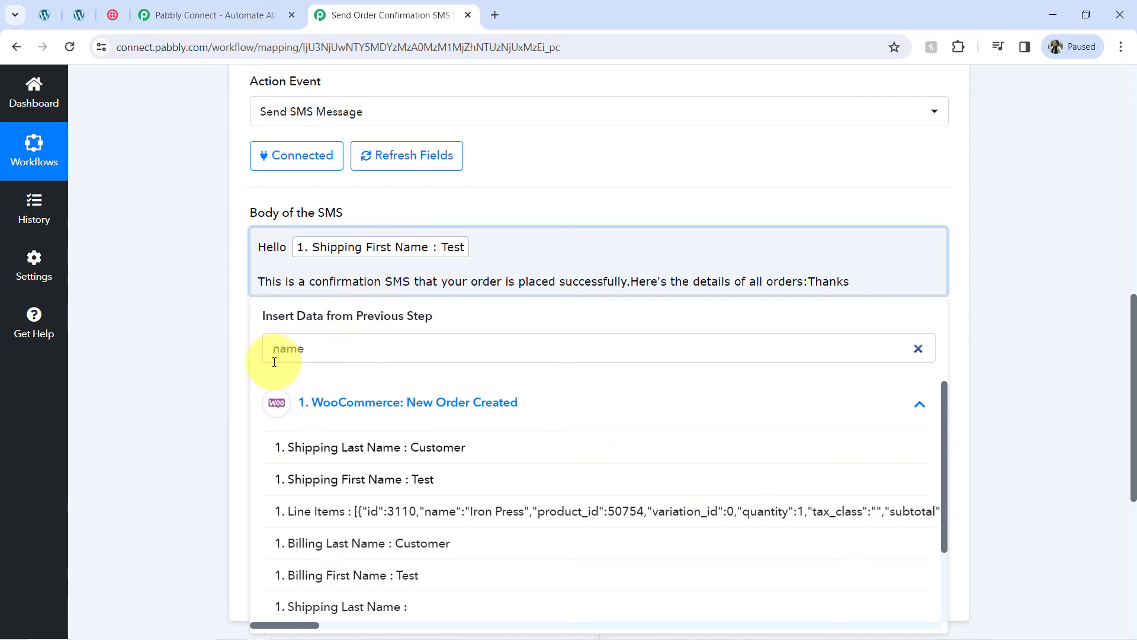
click(292, 354)
key(BackSpace)
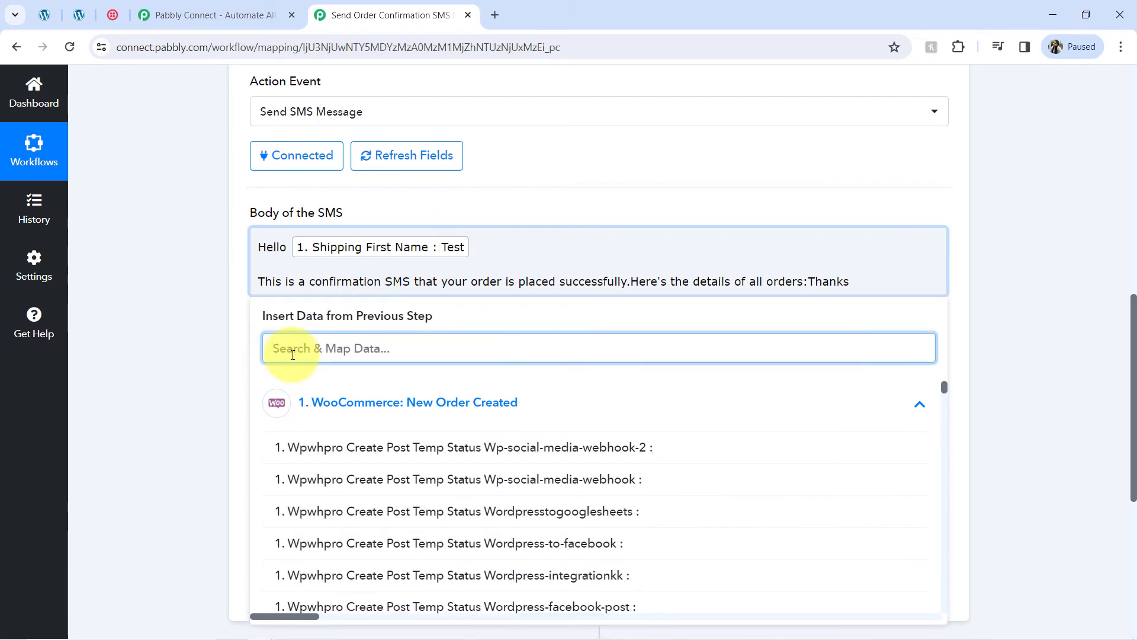
text(cust)
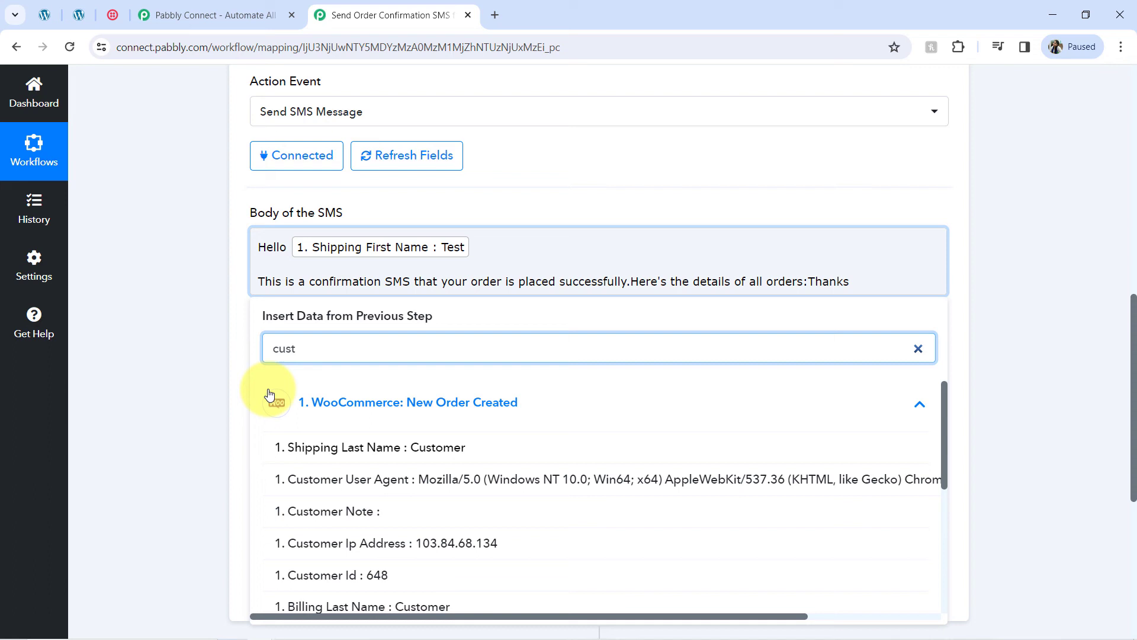
click(310, 450)
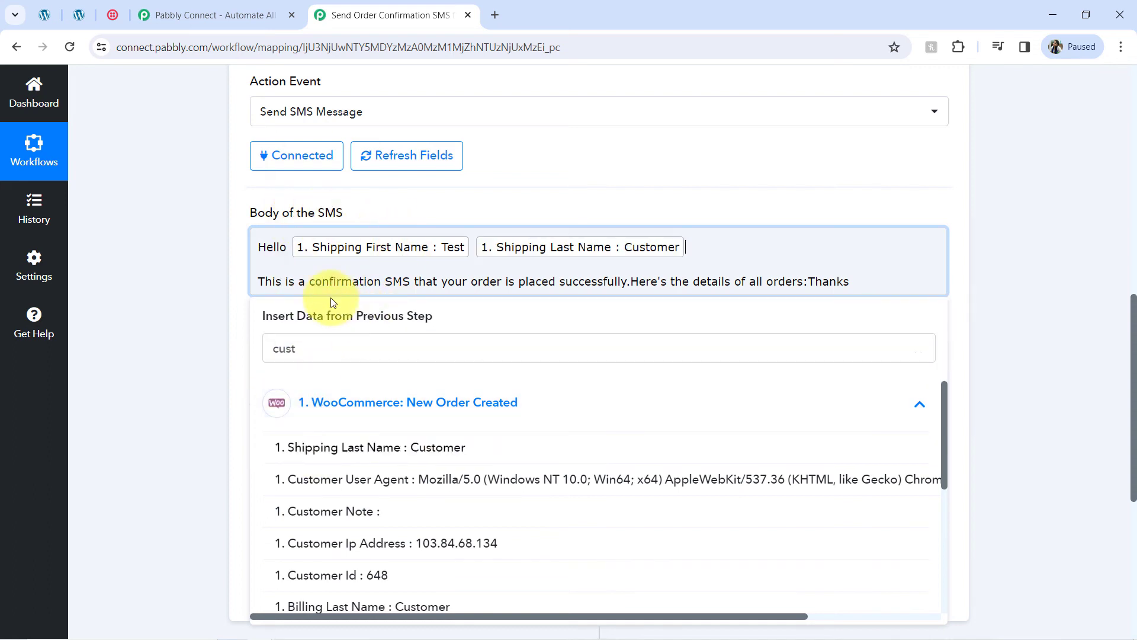
Step: Add blank lines between 'orders:' and Thanks in the SMS body
drag(457, 282, 580, 285)
click(673, 286)
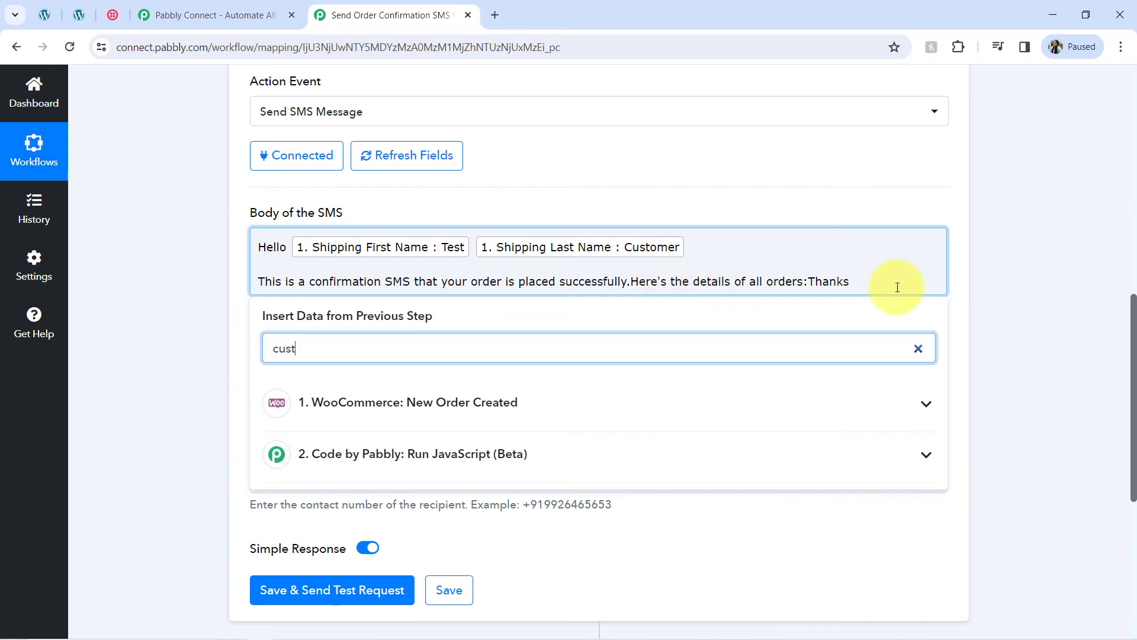
click(808, 284)
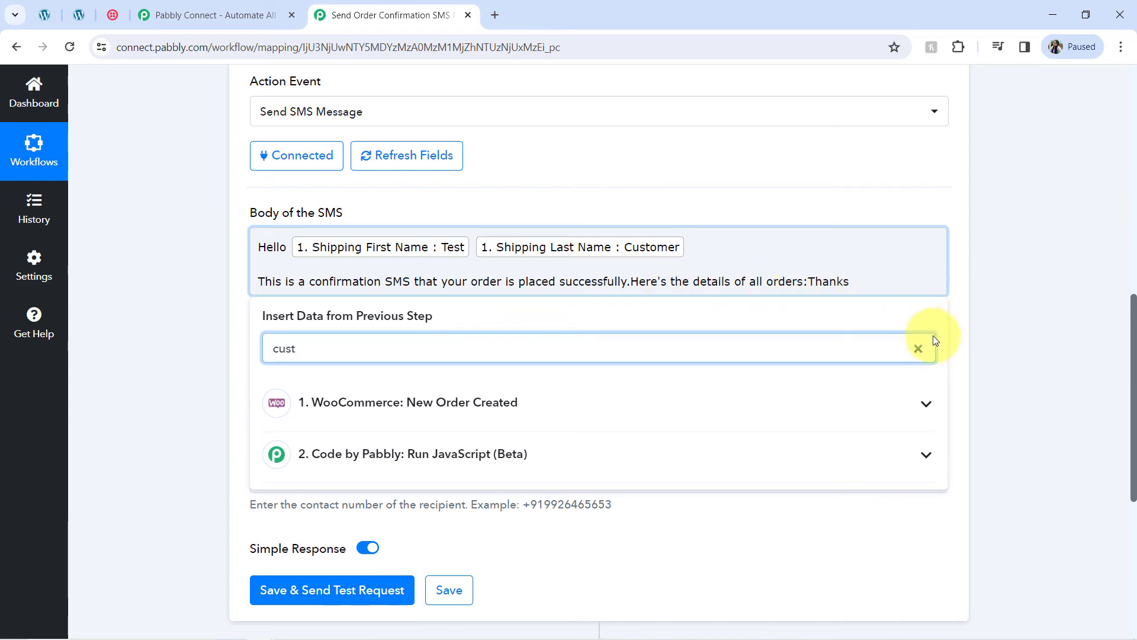
click(918, 349)
click(809, 282)
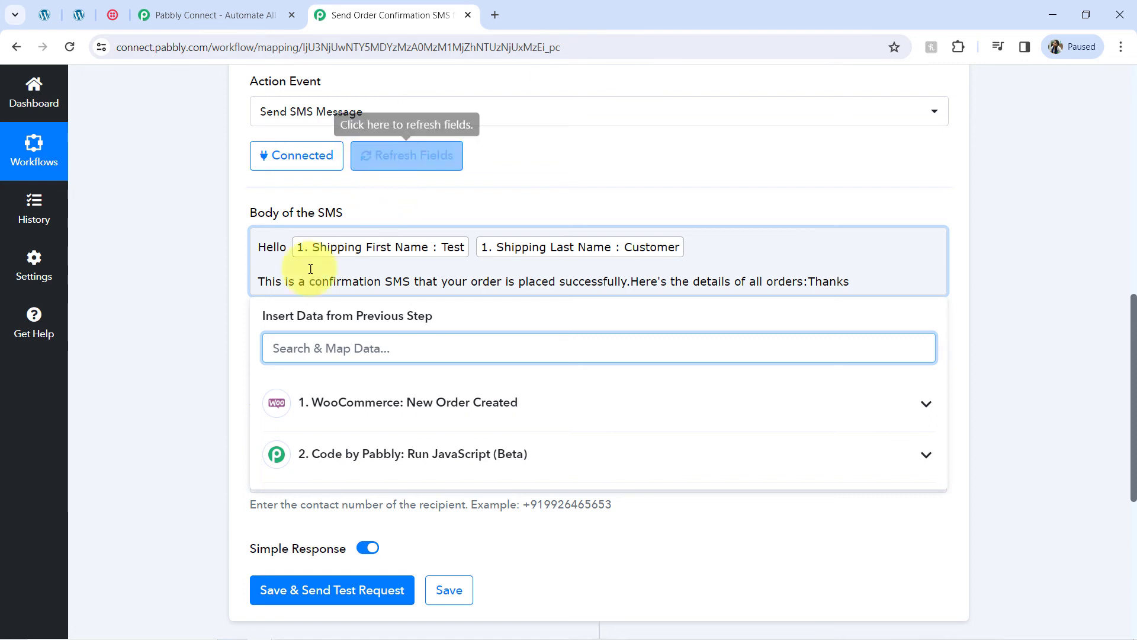
click(219, 346)
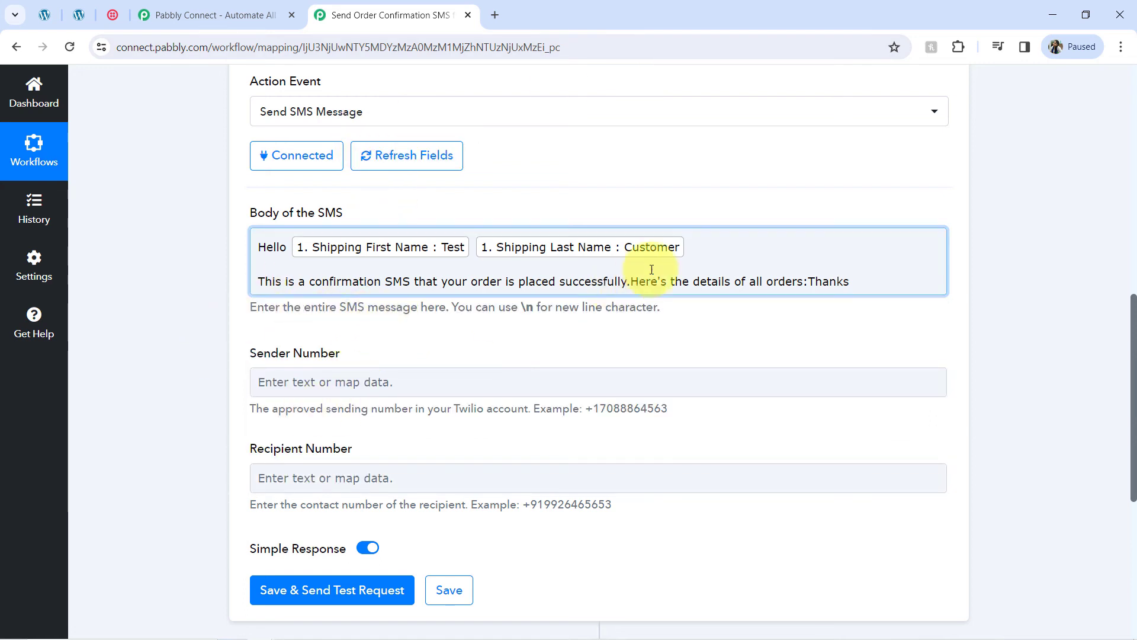
click(809, 281)
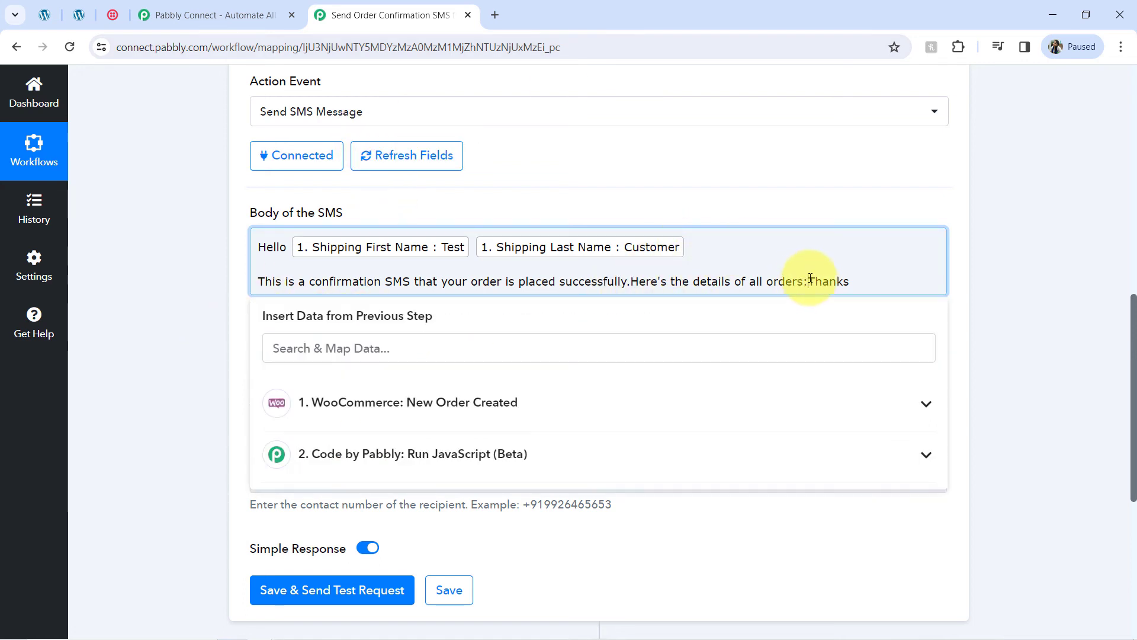
key(Return)
key(Return)
key(Return)
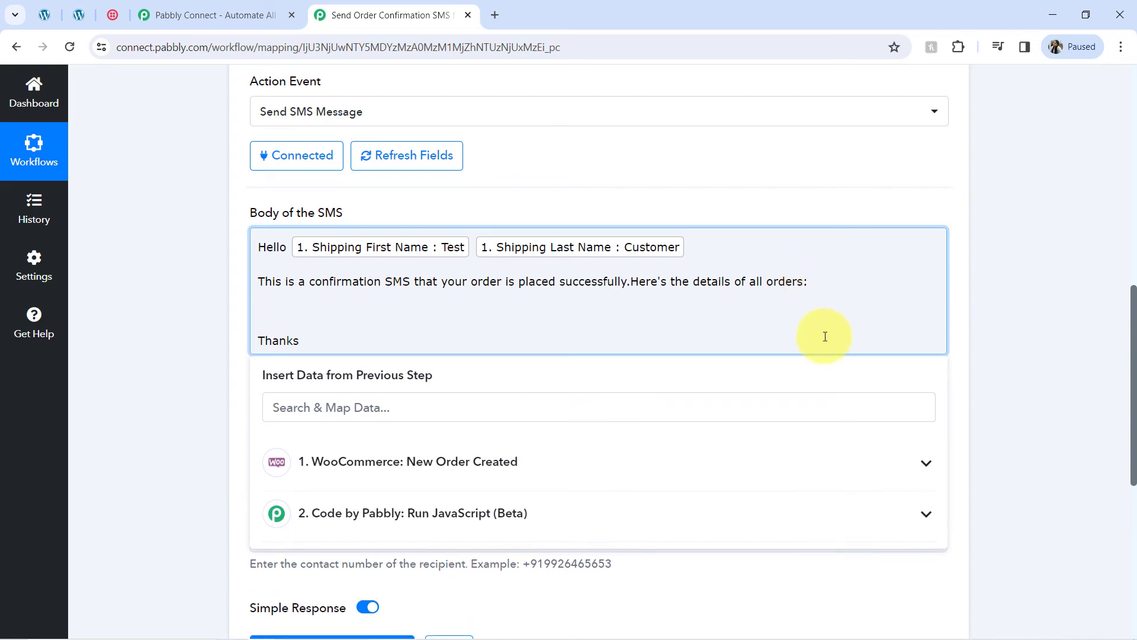
Step: Insert the Code by Pabbly formatted line-items output on the blank line above Thanks
click(583, 372)
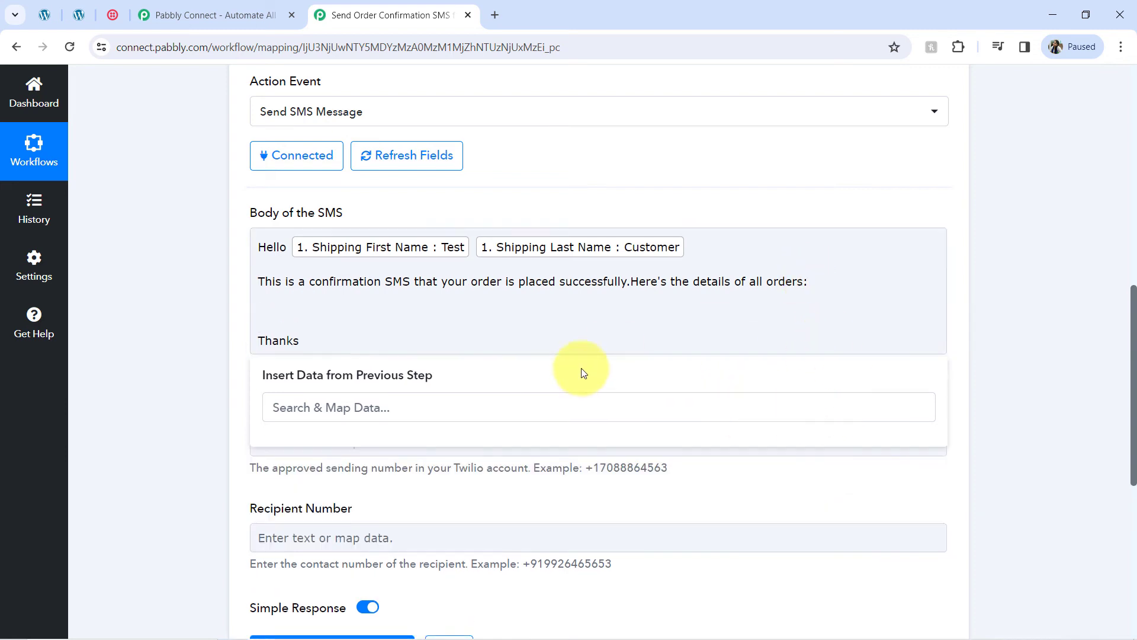
click(225, 435)
click(284, 317)
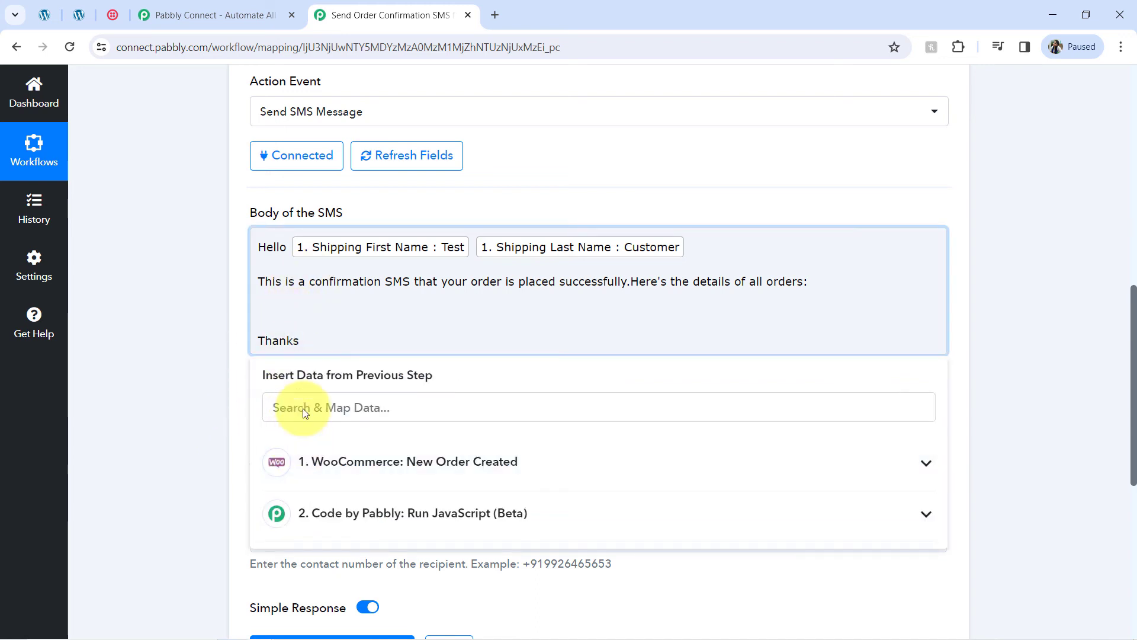
click(278, 408)
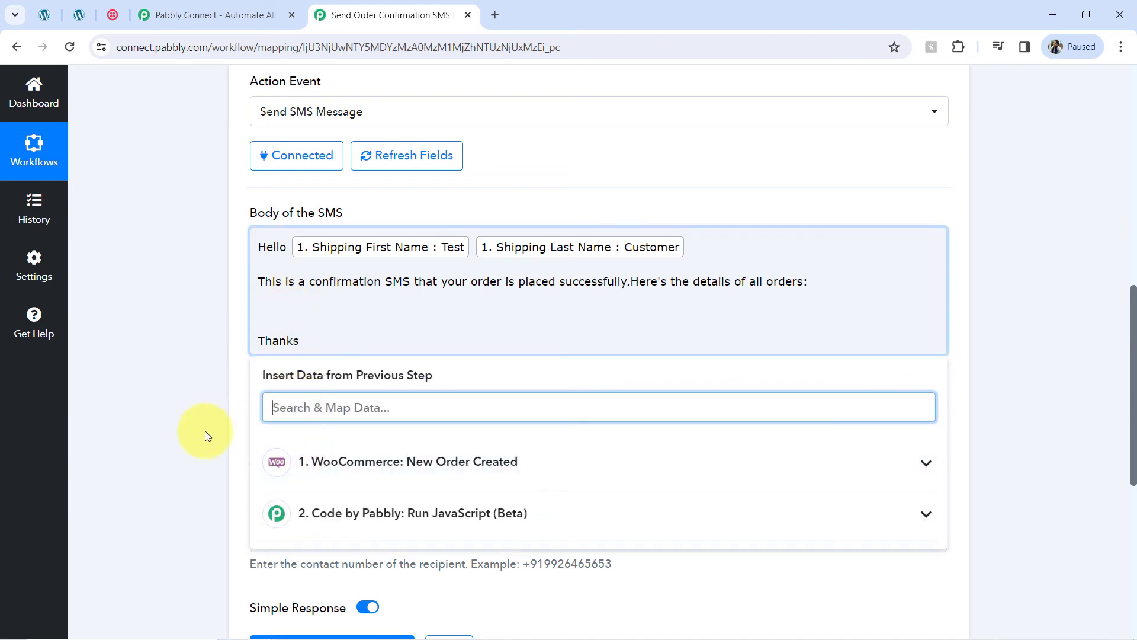
click(441, 520)
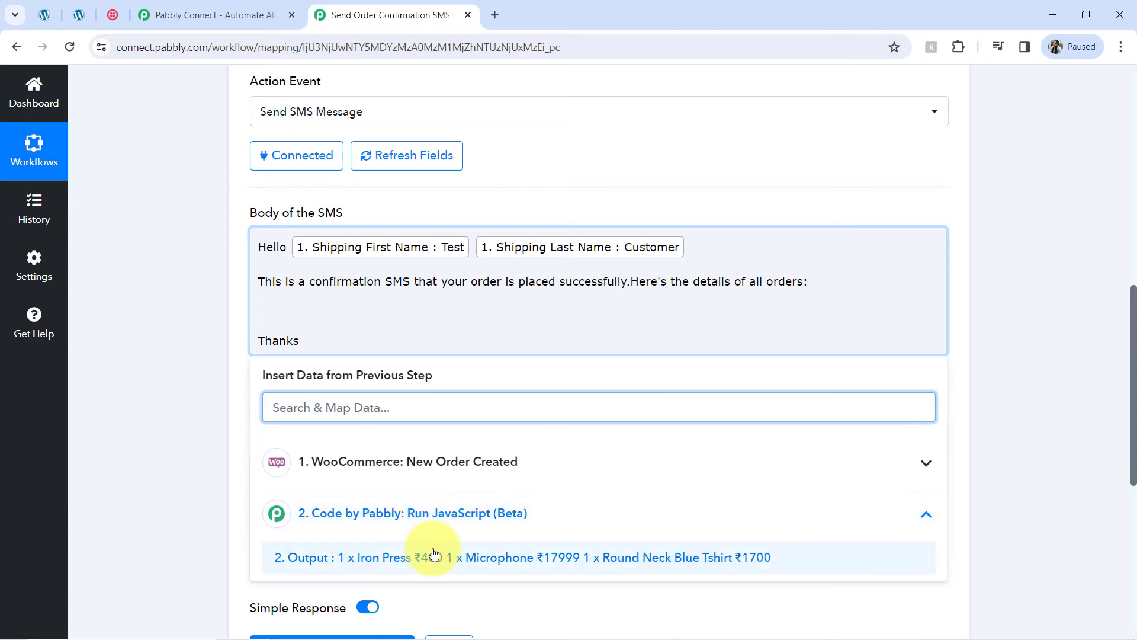
click(434, 555)
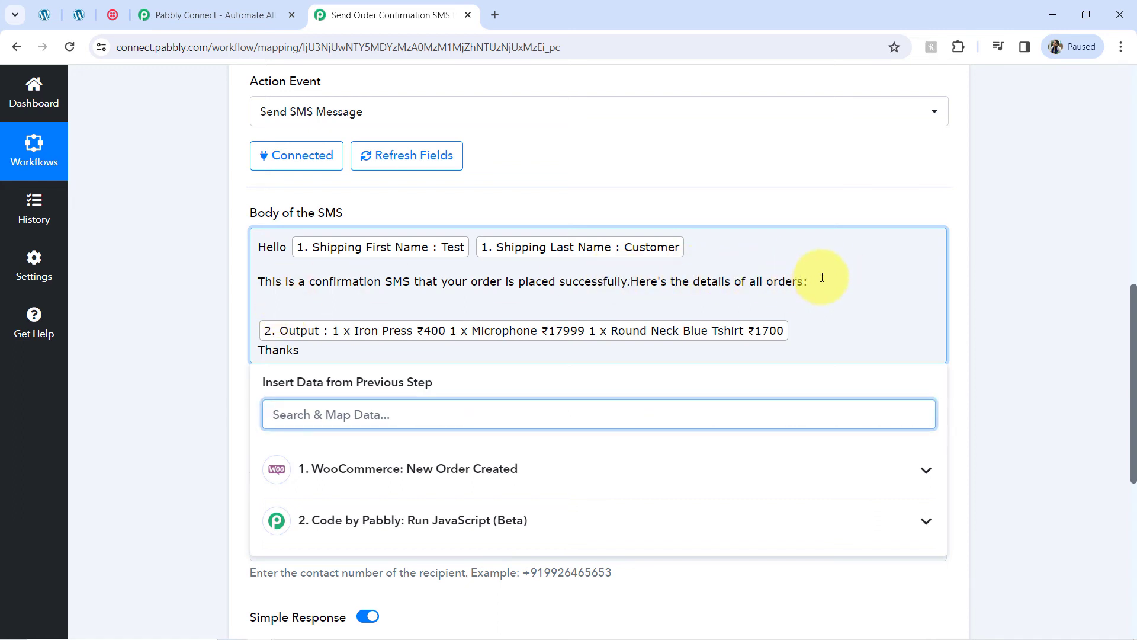
click(732, 385)
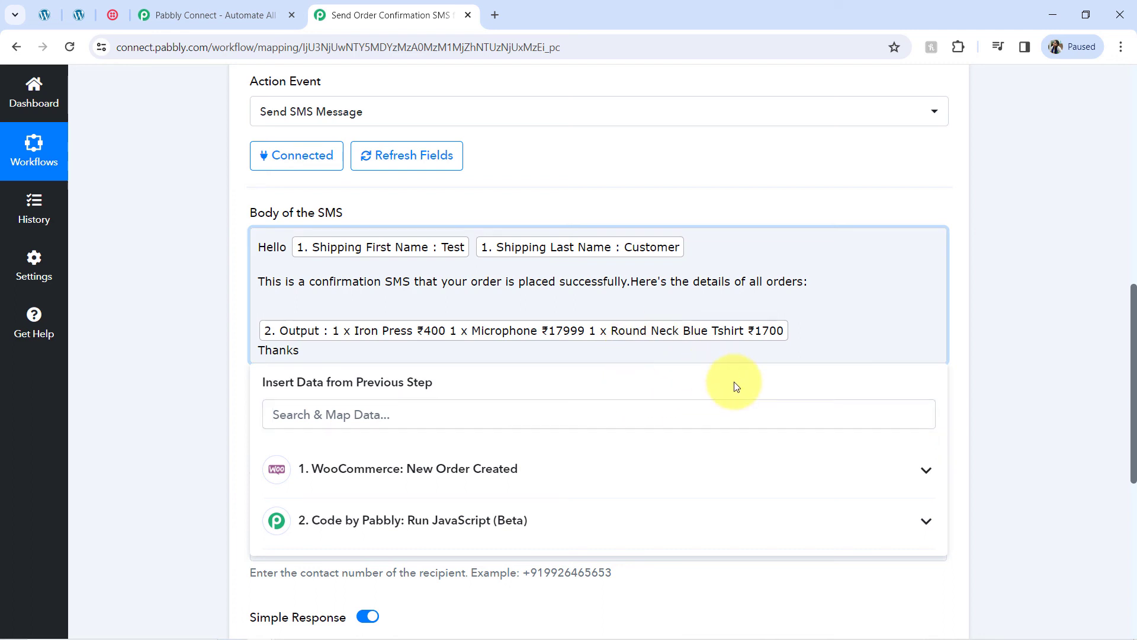
click(979, 424)
Step: Delete the empty line after 'orders:' so the line items follow directly
click(833, 282)
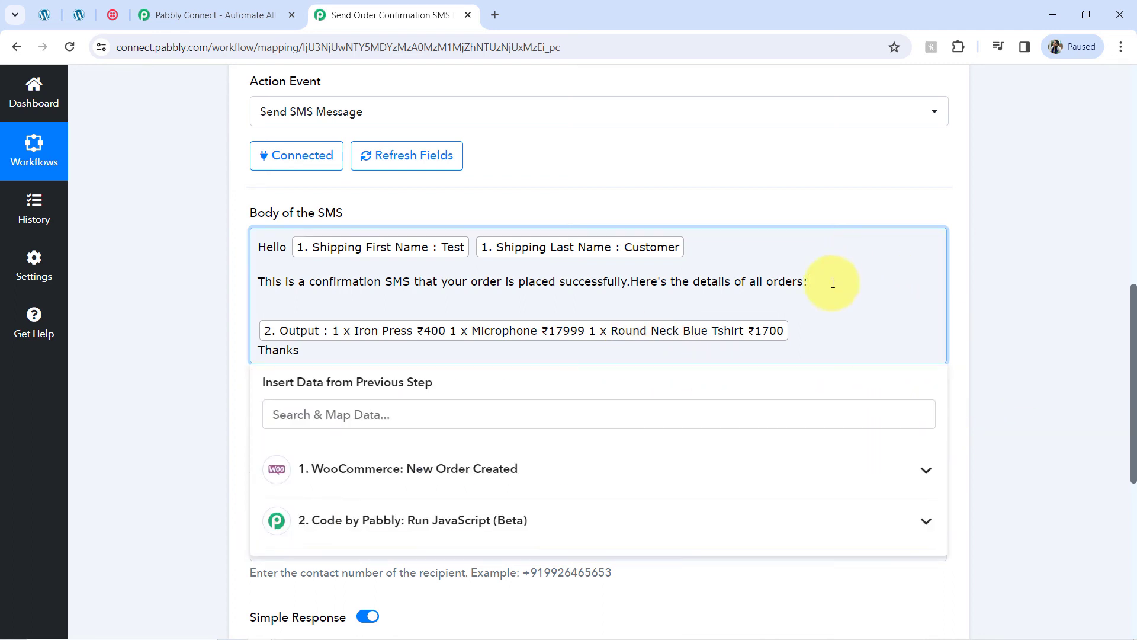
key(Delete)
drag(1134, 344, 1116, 398)
click(170, 320)
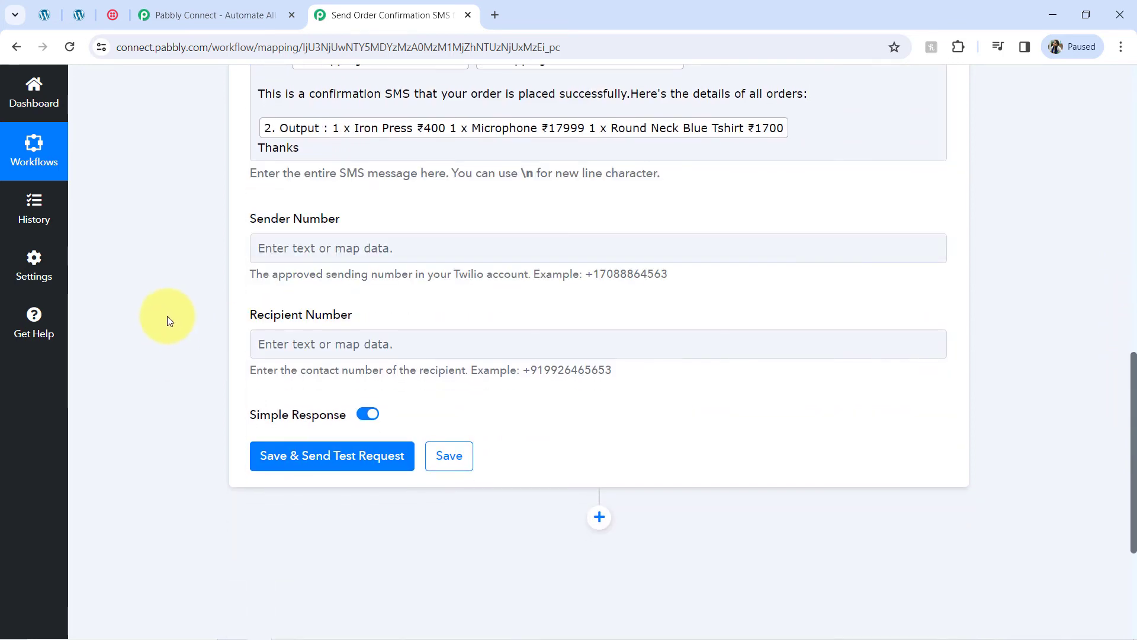
Step: Copy the Twilio phone number from the console and paste it as the Sender Number
click(116, 14)
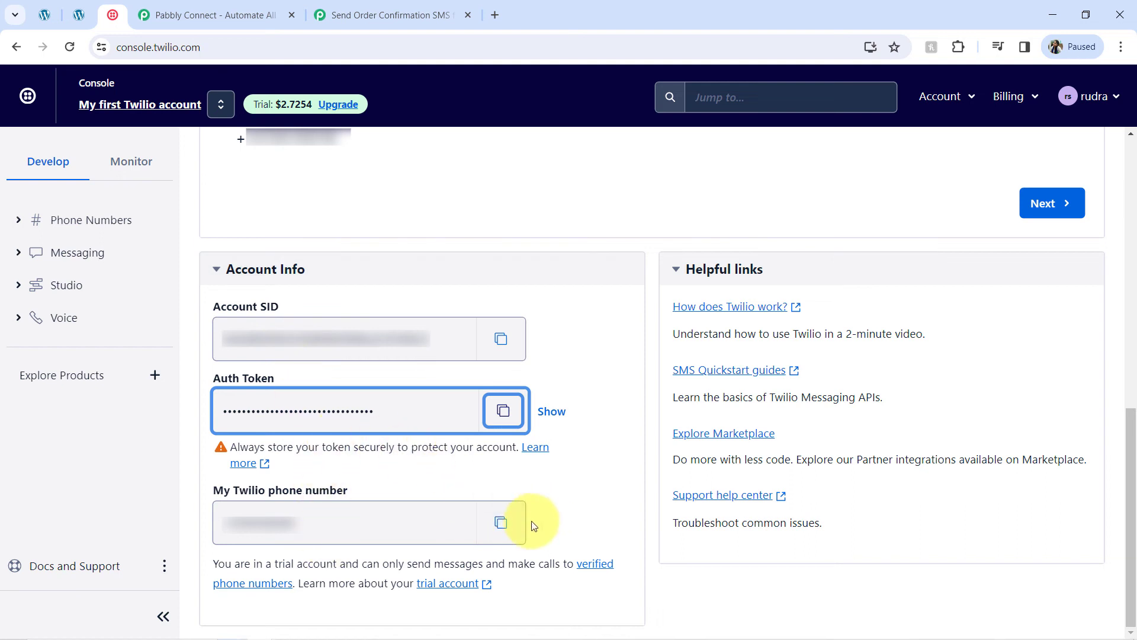
click(502, 522)
click(388, 15)
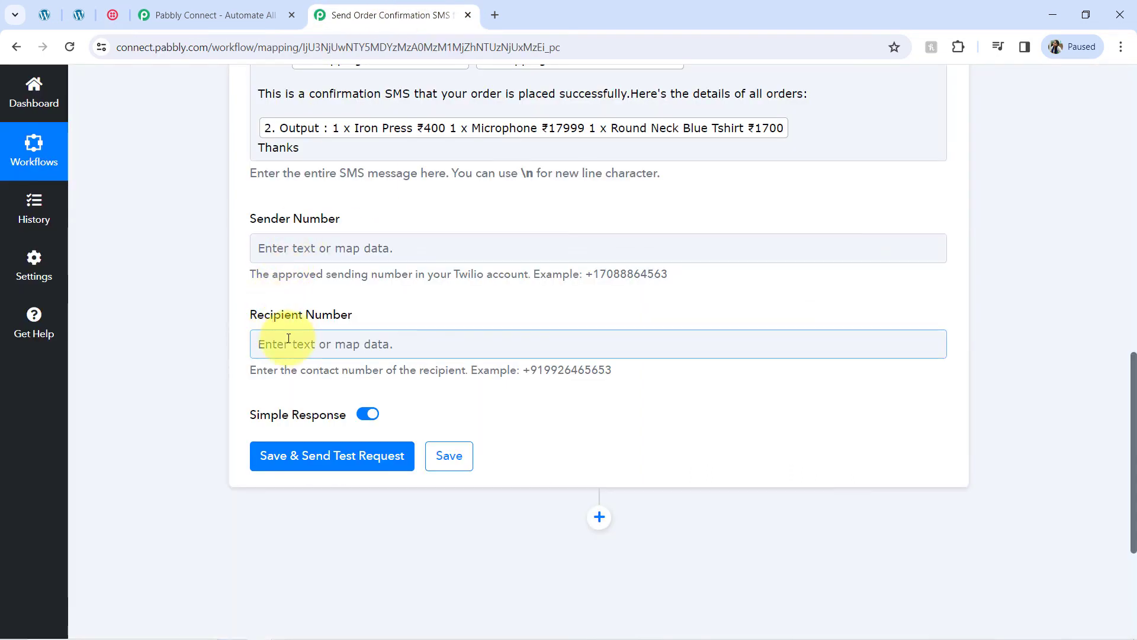
click(299, 238)
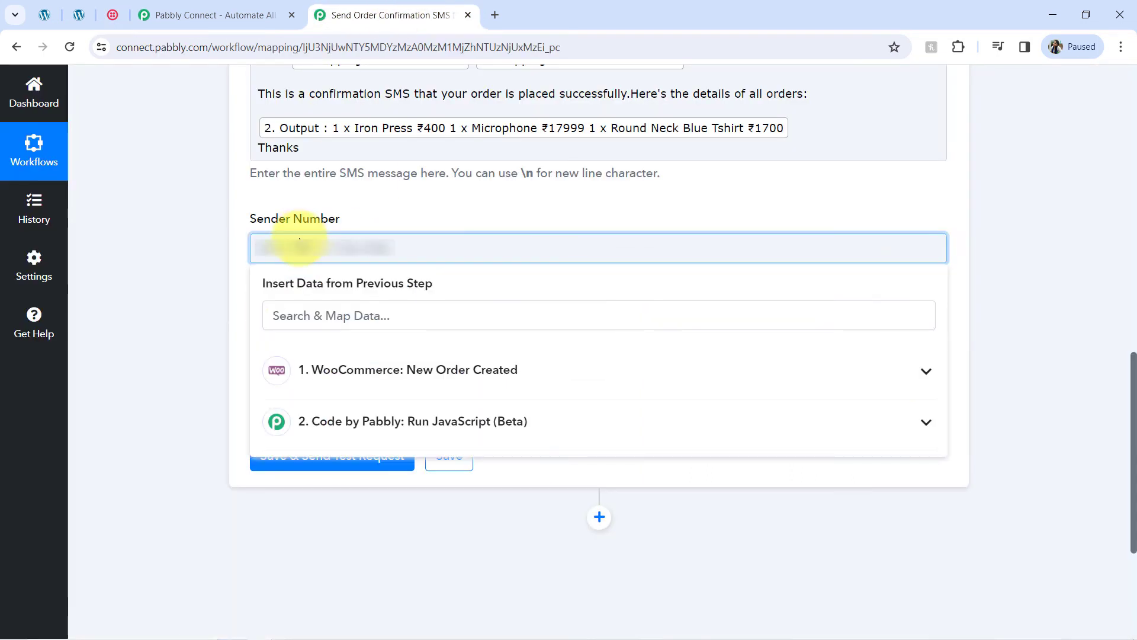
key(ctrl+v)
click(231, 341)
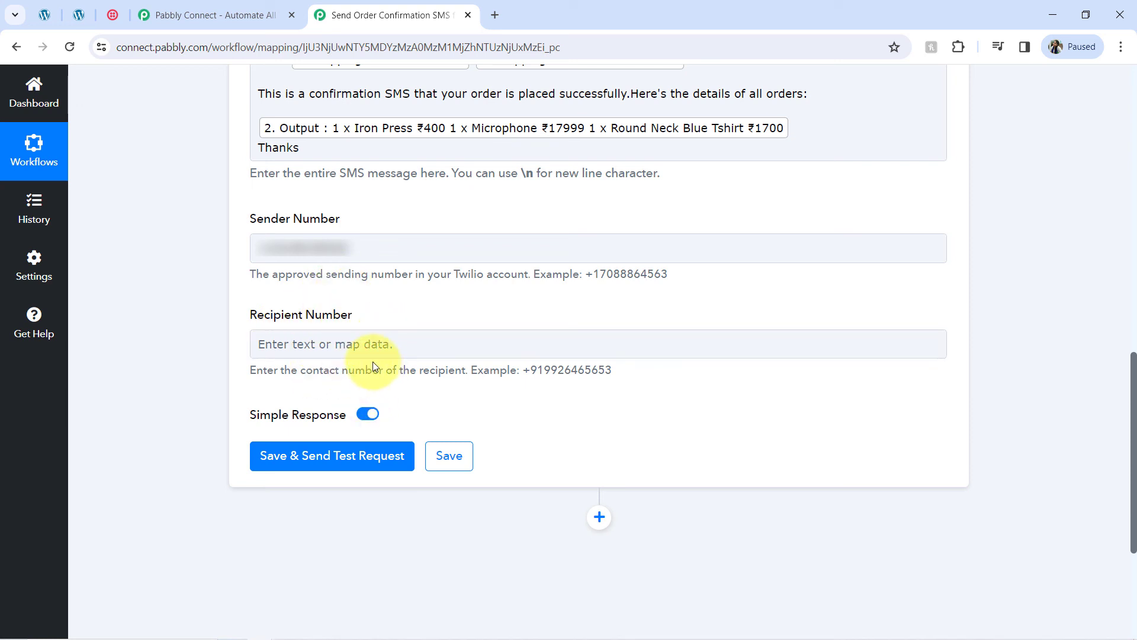
Step: Map the WooCommerce Billing Phone into Recipient Number and send a test SMS
click(296, 345)
click(290, 409)
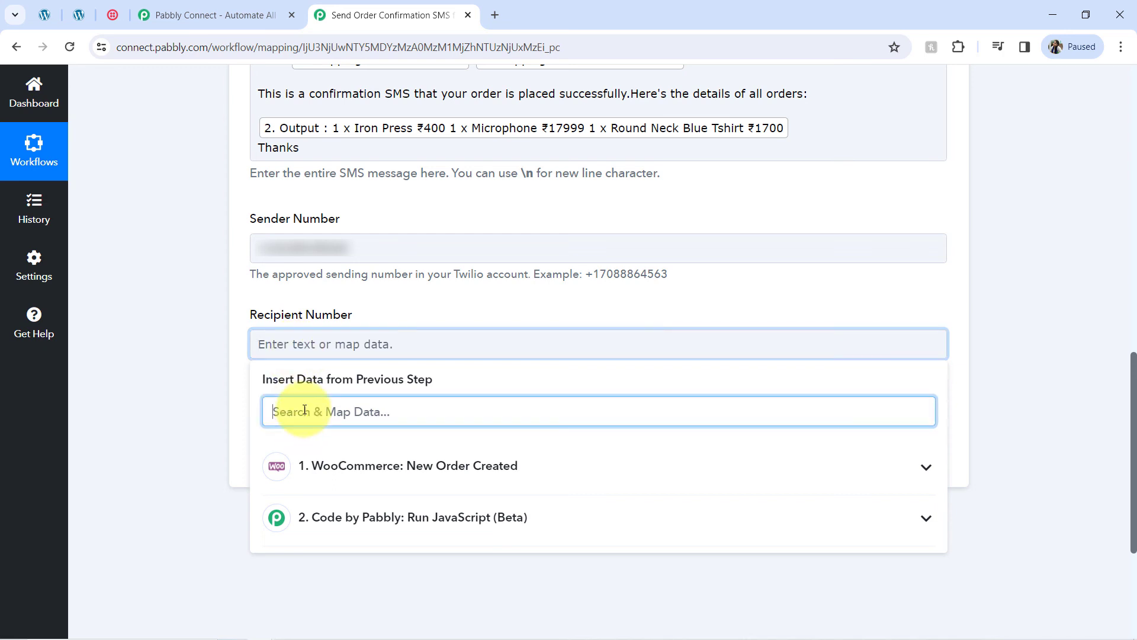
text(97)
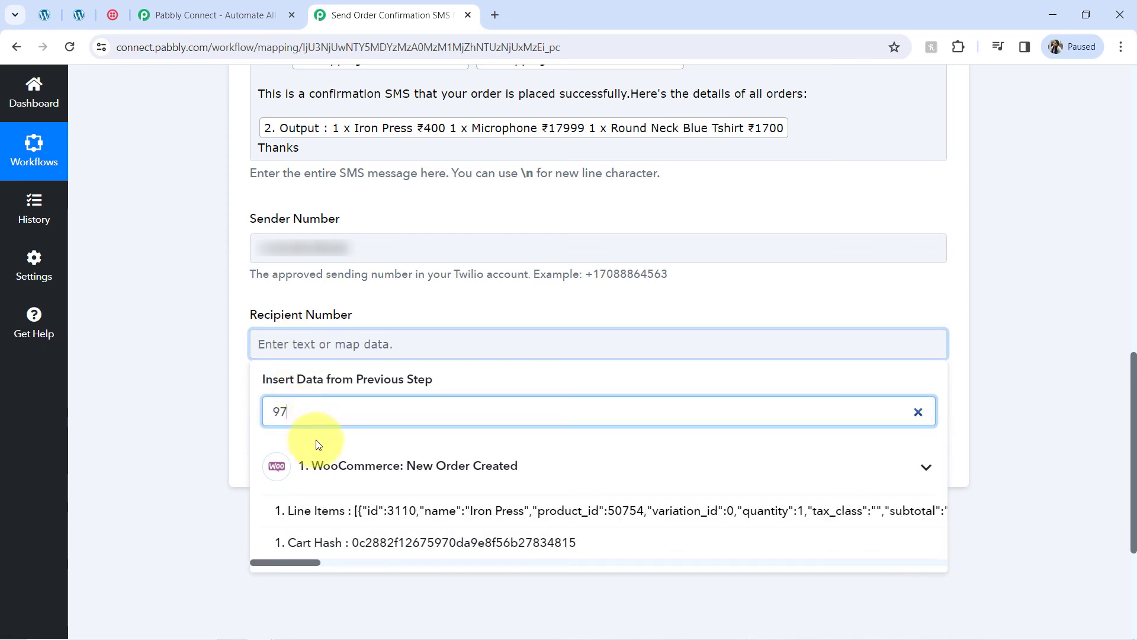
key(BackSpace)
key(BackSpace)
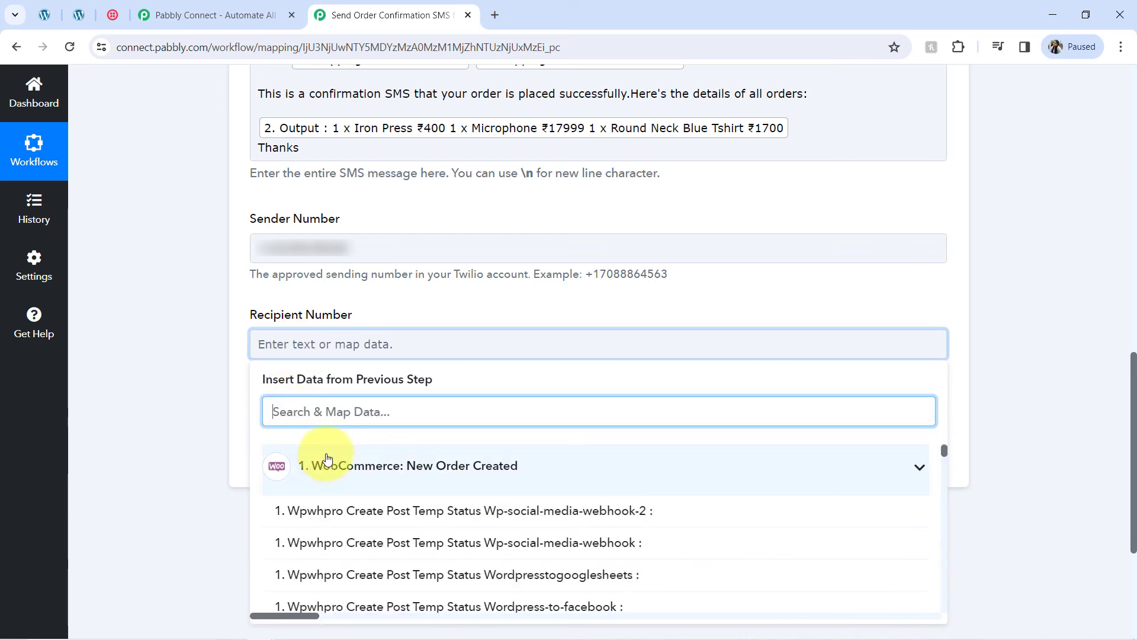
text(+9197)
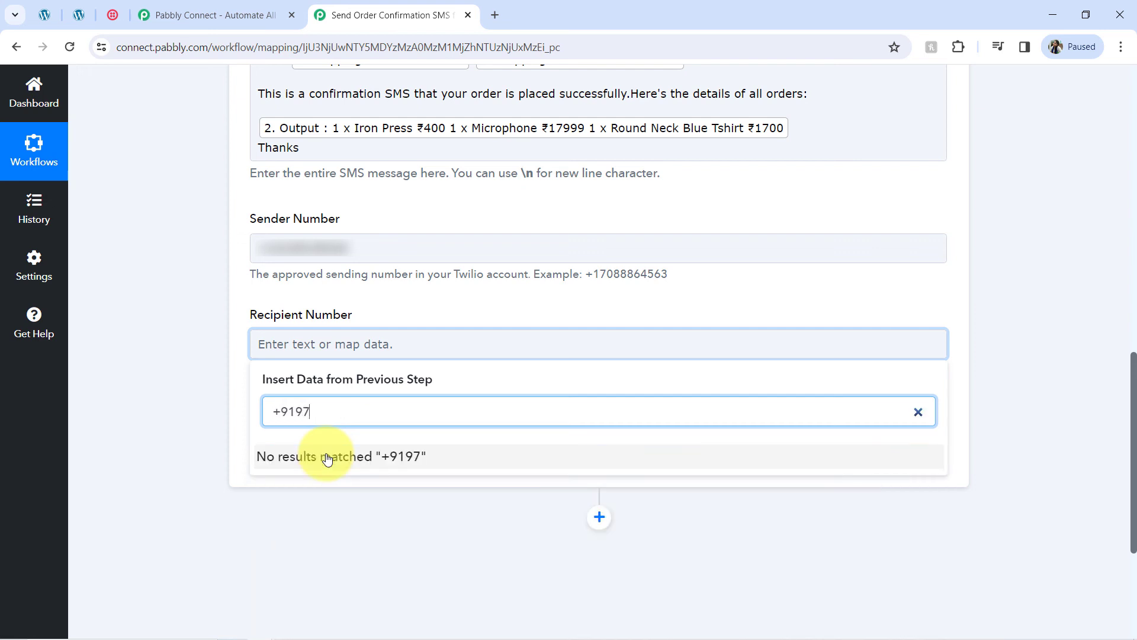
key(BackSpace)
key(BackSpace)
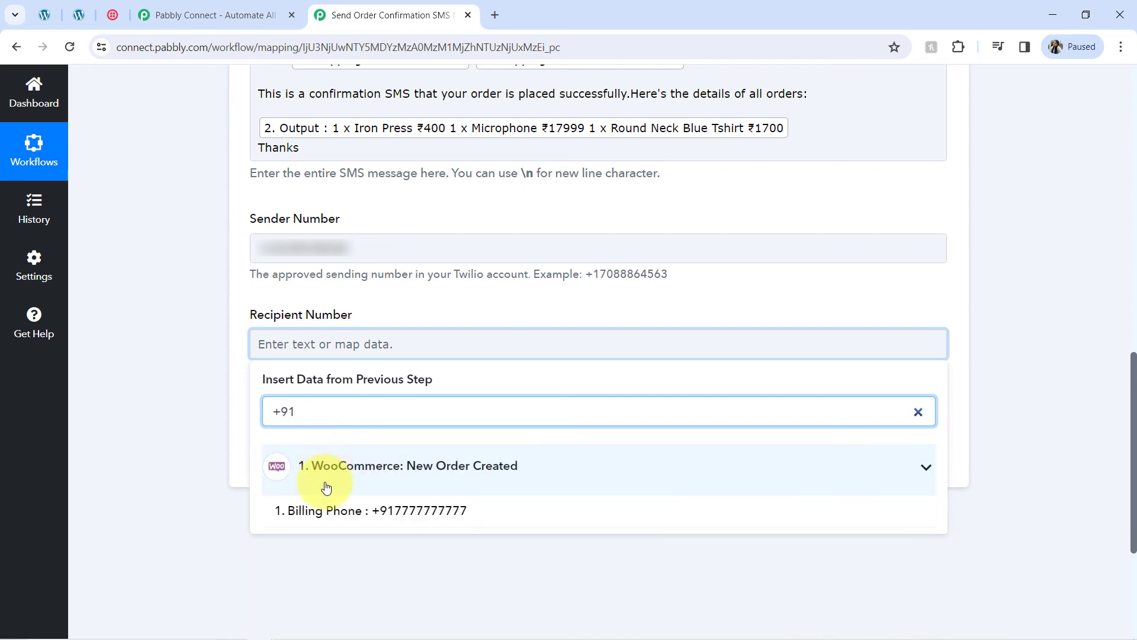
click(298, 510)
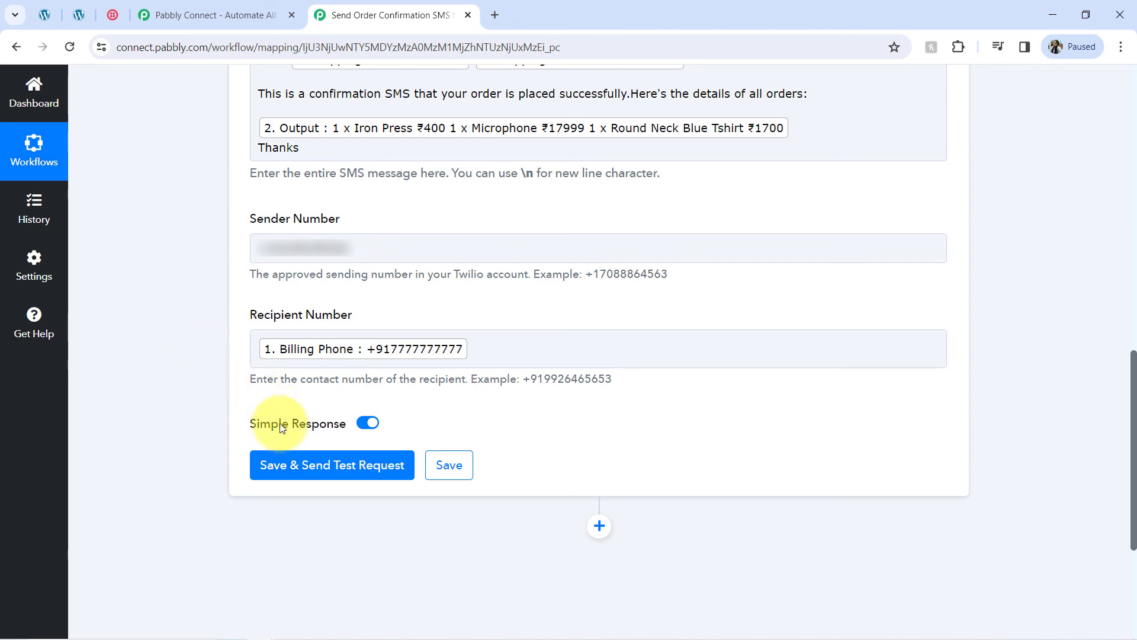
click(283, 469)
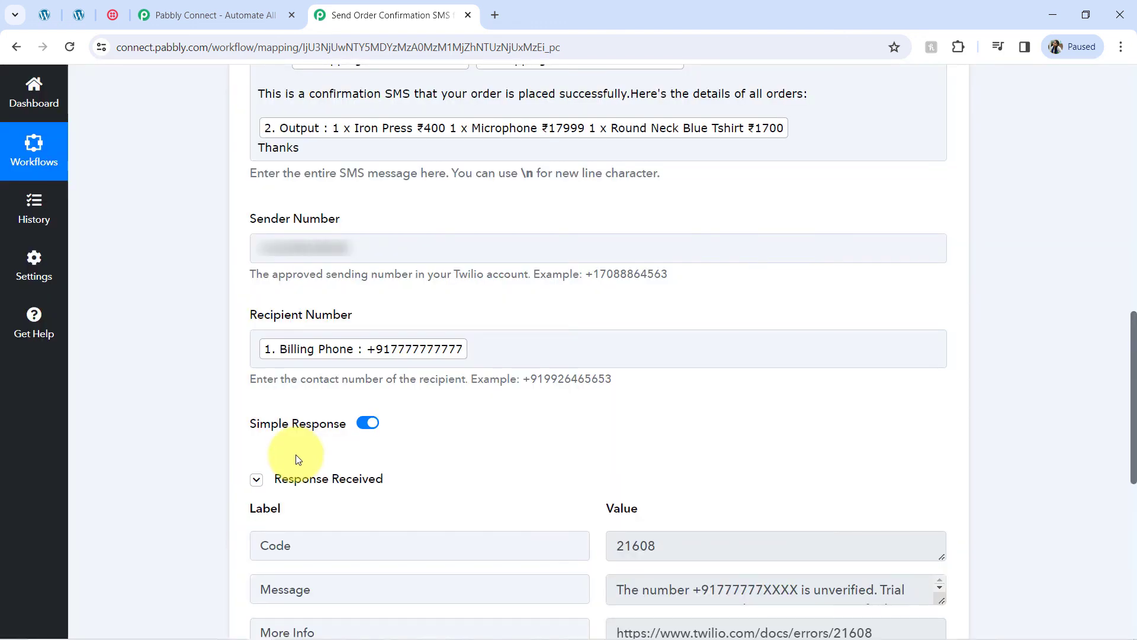
Step: Inspect the failed test response: error 21608, status 400, unverified recipient number
drag(1133, 399, 1126, 457)
click(643, 467)
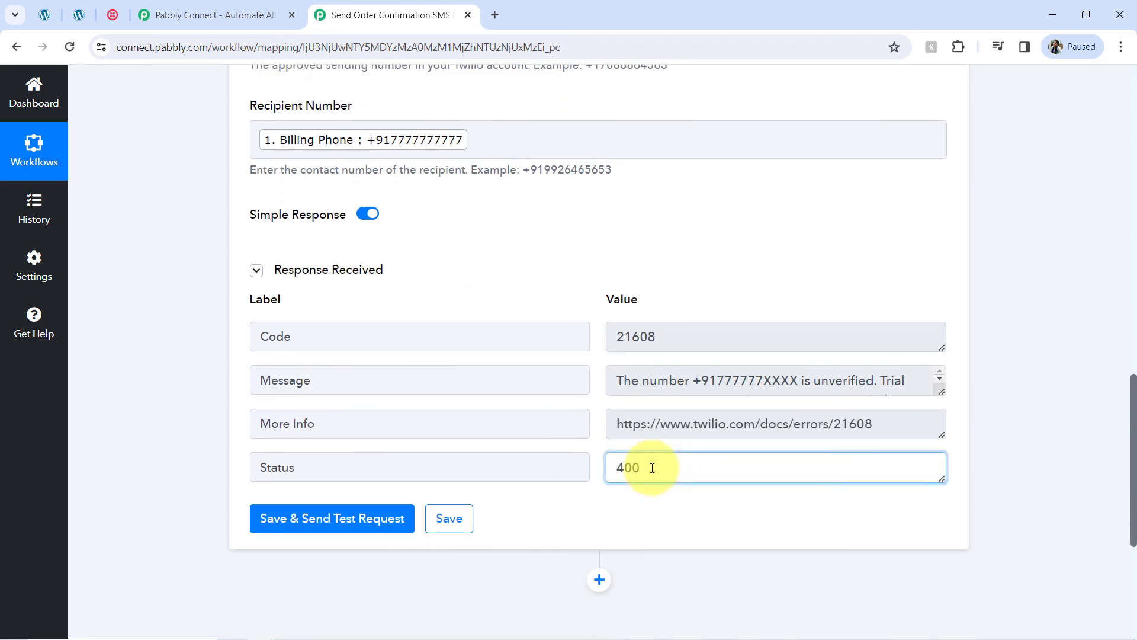
drag(623, 467, 736, 431)
drag(664, 396, 729, 386)
drag(1133, 422, 1109, 303)
scroll(1107, 298, down, 3)
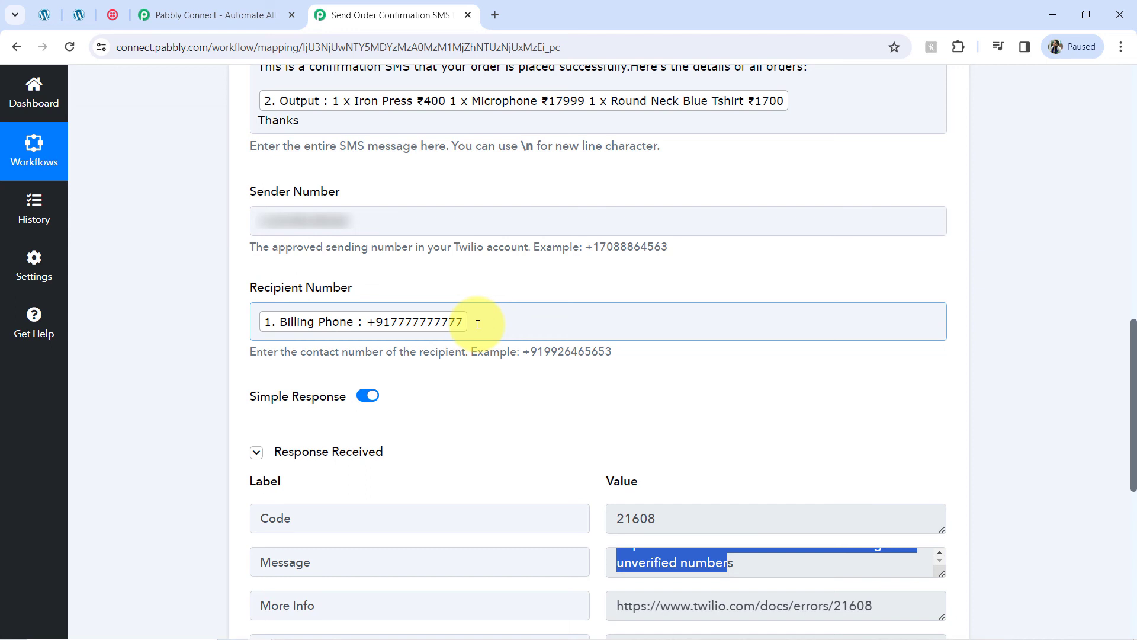
Step: Remove the Billing Phone token from Recipient Number and start entering a new number
click(478, 324)
key(BackSpace)
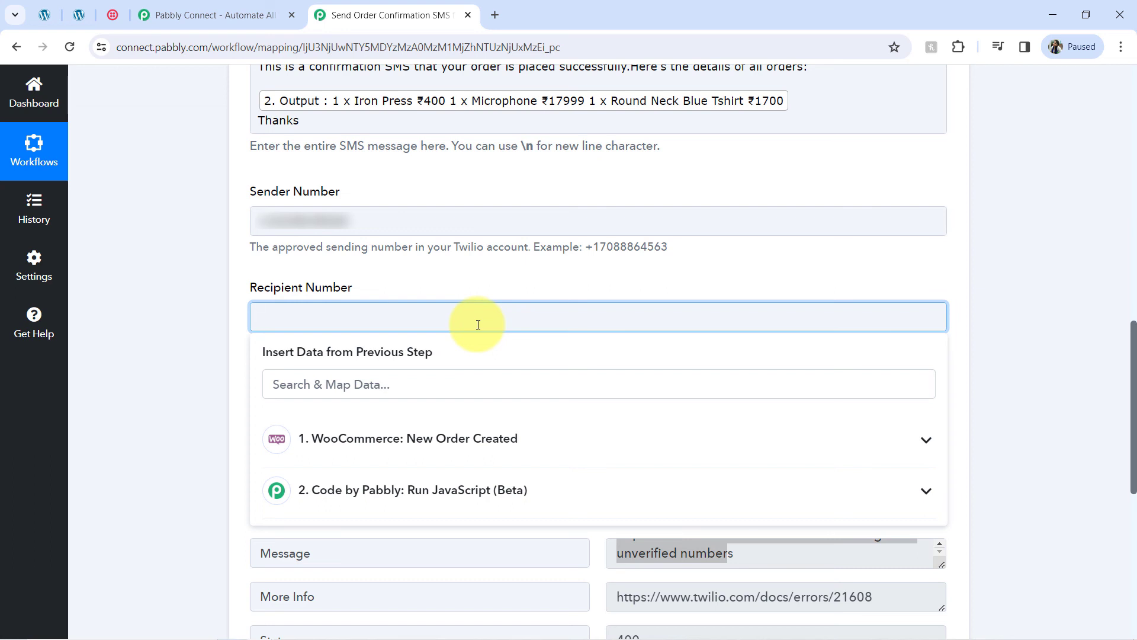
text(+)
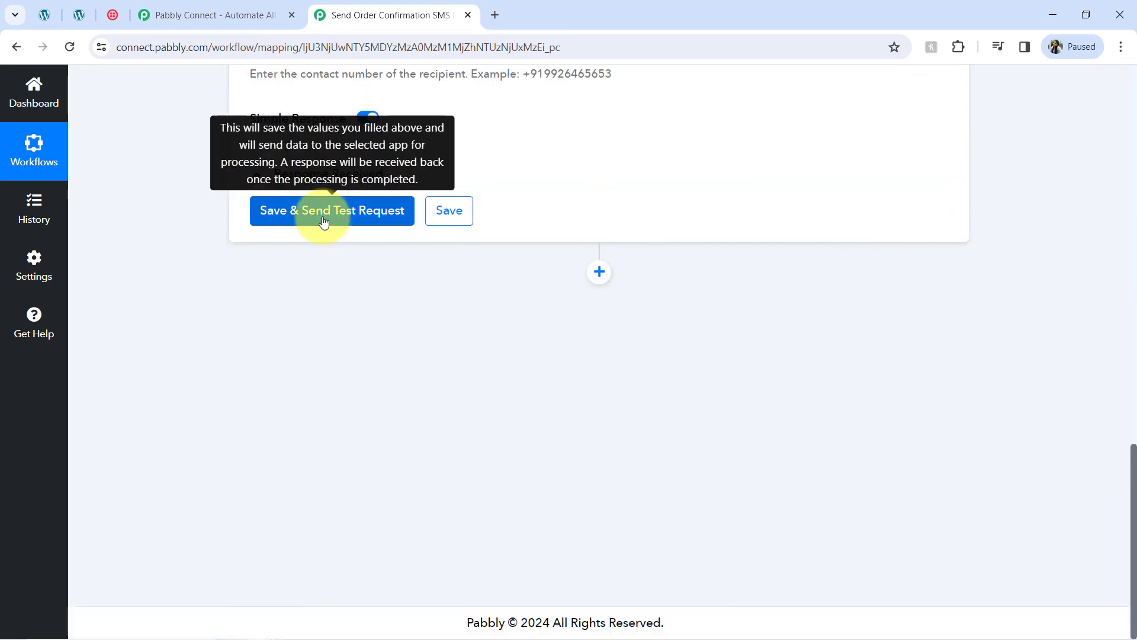
Step: Resend the test SMS to the verified recipient number, then collapse the response and scroll up
click(323, 222)
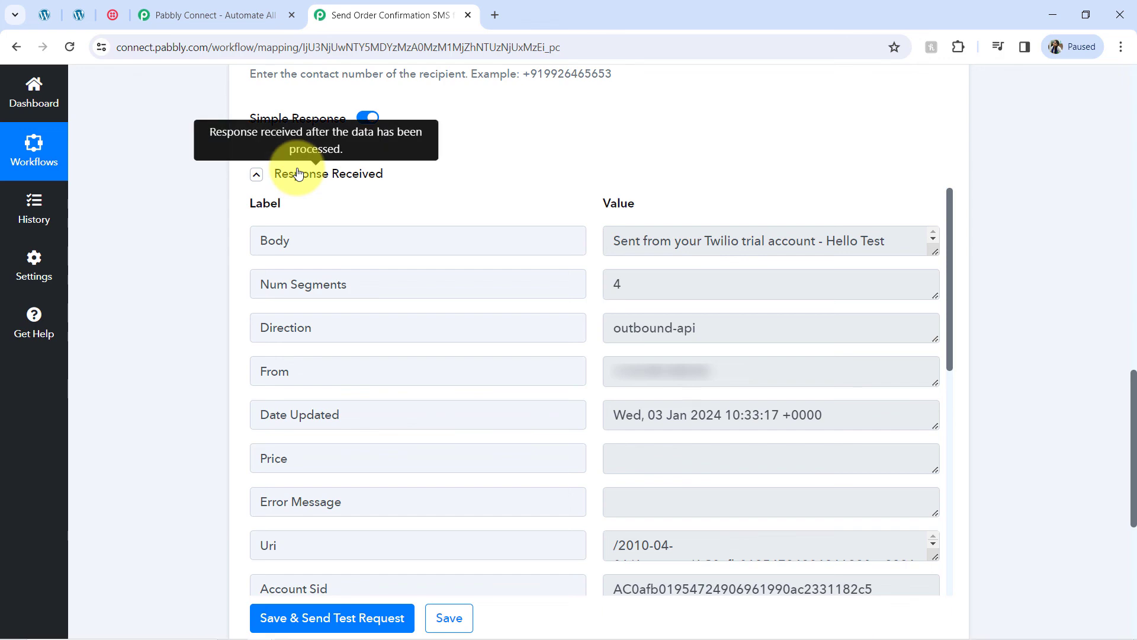
click(300, 171)
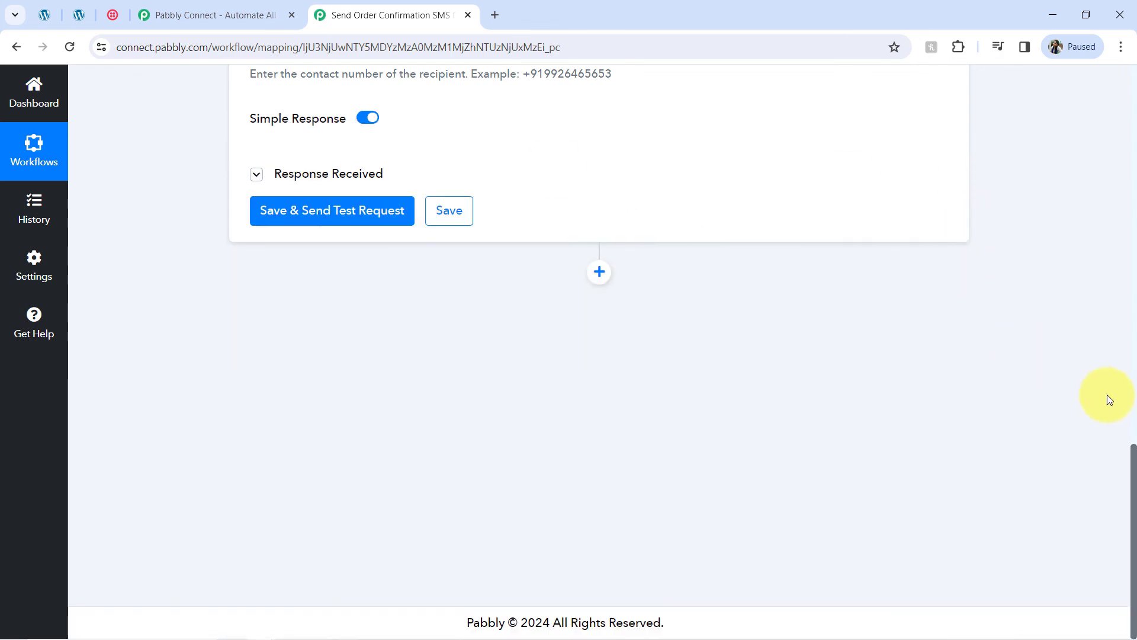
click(1136, 440)
drag(1135, 448, 1129, 137)
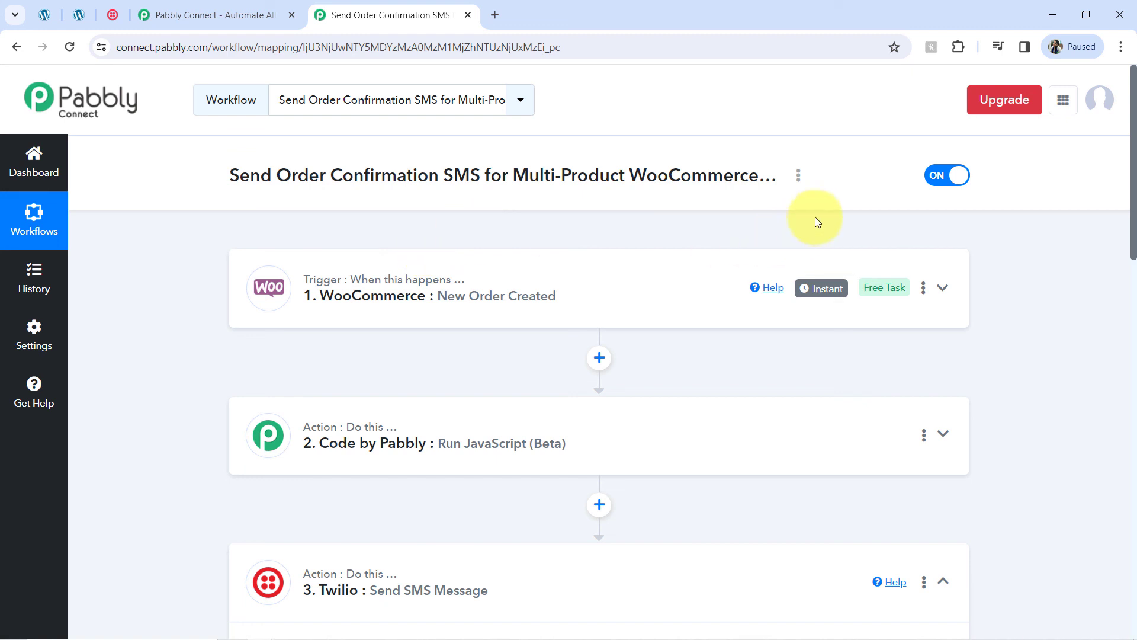
Step: Copy the Share Workflow link for the Send Order Confirmation SMS workflow
click(798, 176)
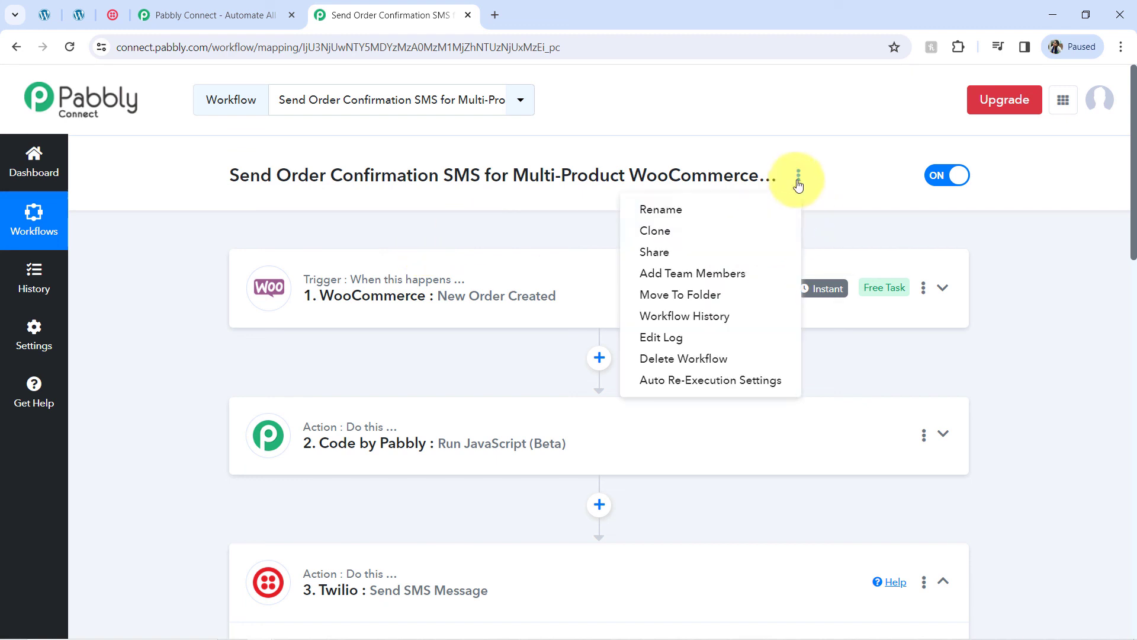
click(714, 256)
click(767, 362)
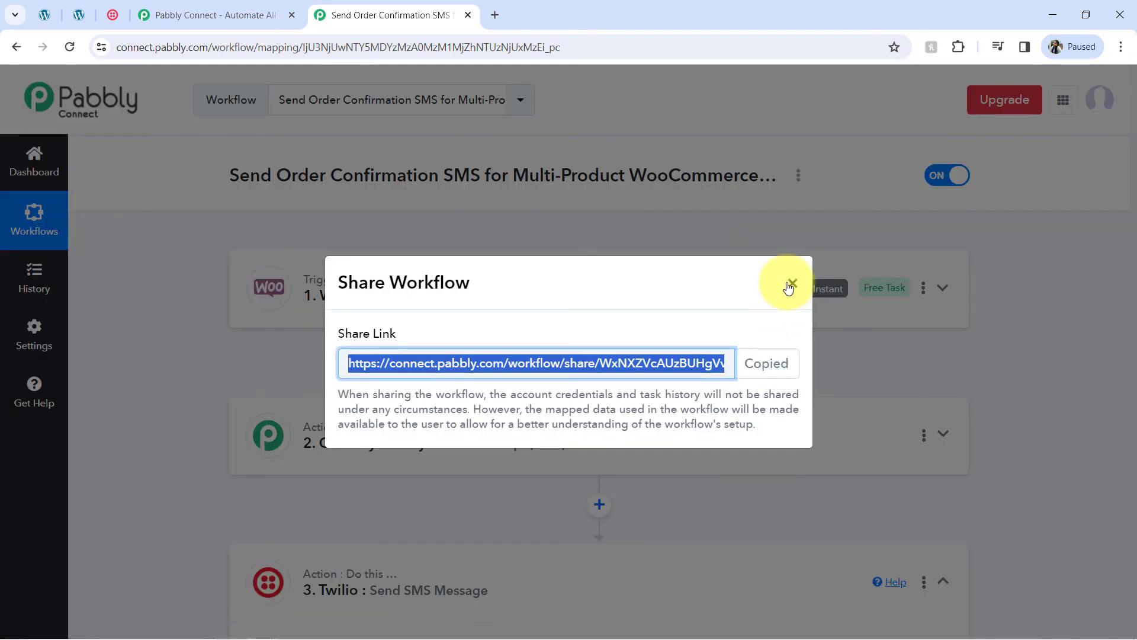
click(791, 284)
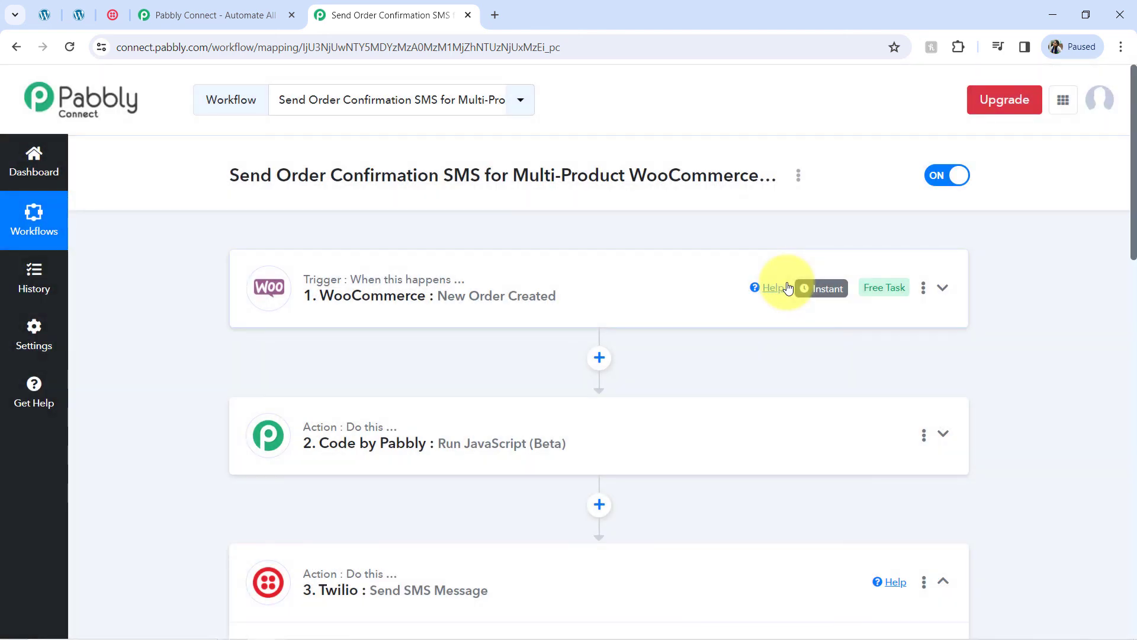